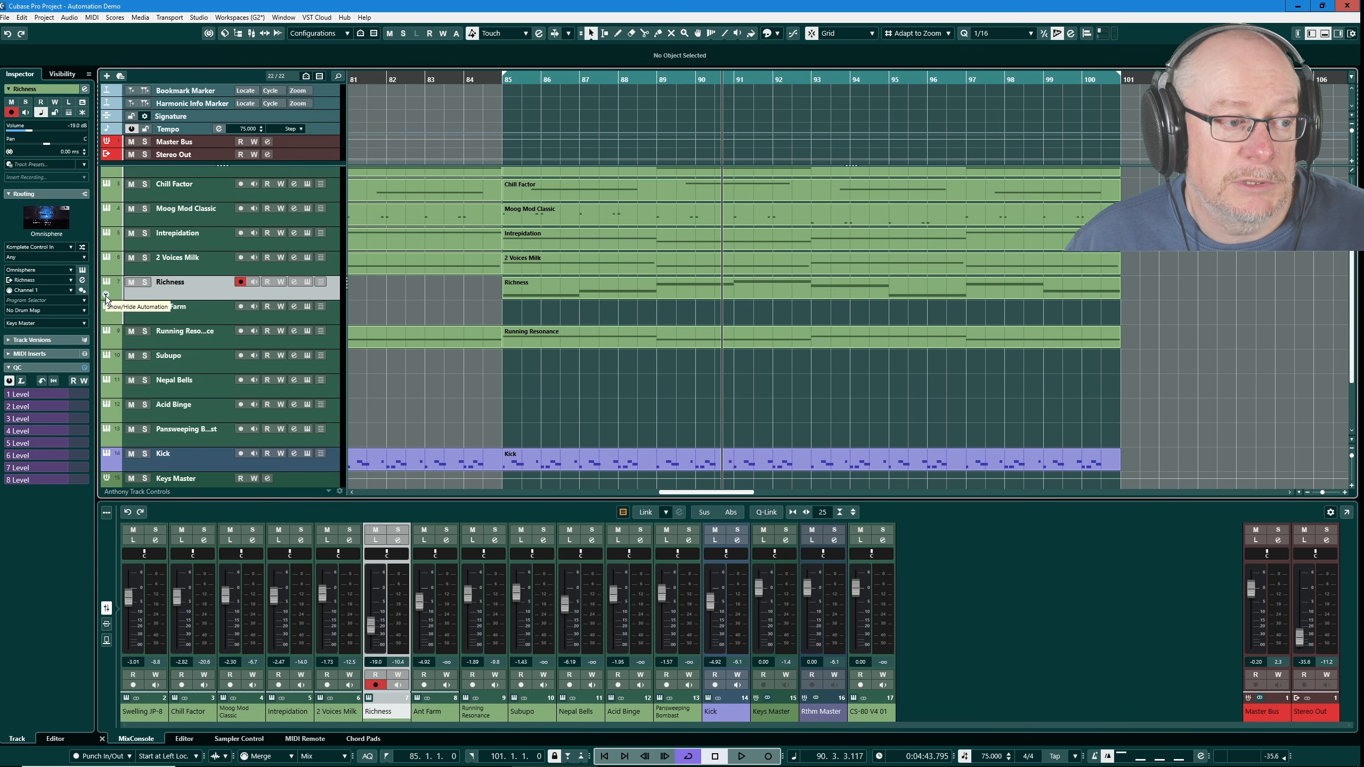
Show the Richness track's volume automation lane and set its mixer fader to -8.51 dB.
left_click(106, 295)
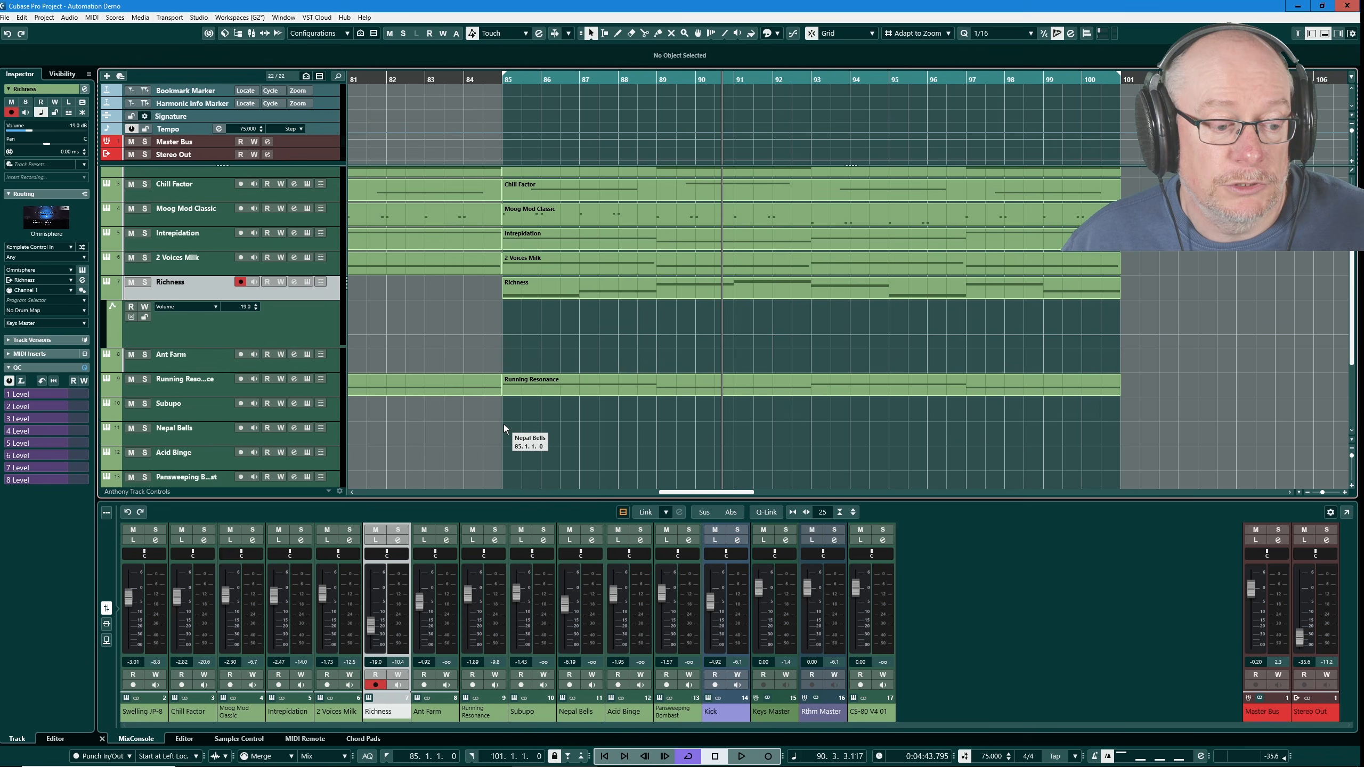
mouse_move(371, 632)
left_mouse_down()
mouse_move(379, 601)
mouse_move(381, 633)
mouse_move(383, 606)
mouse_move(380, 621)
left_mouse_up()
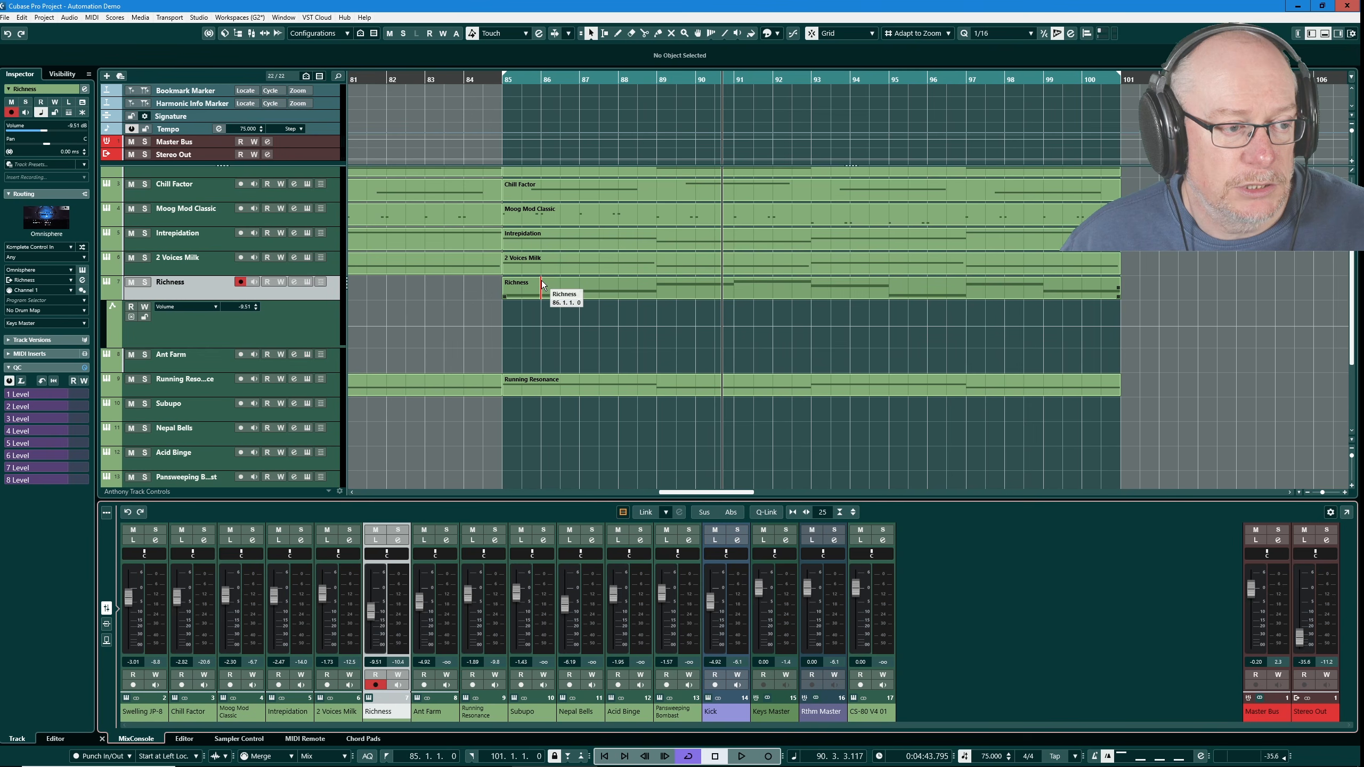
Enlarge the Richness volume automation lane and draw a freehand wave-shaped curve with the Draw tool from bar 85 to bar 101.
right_click(515, 330)
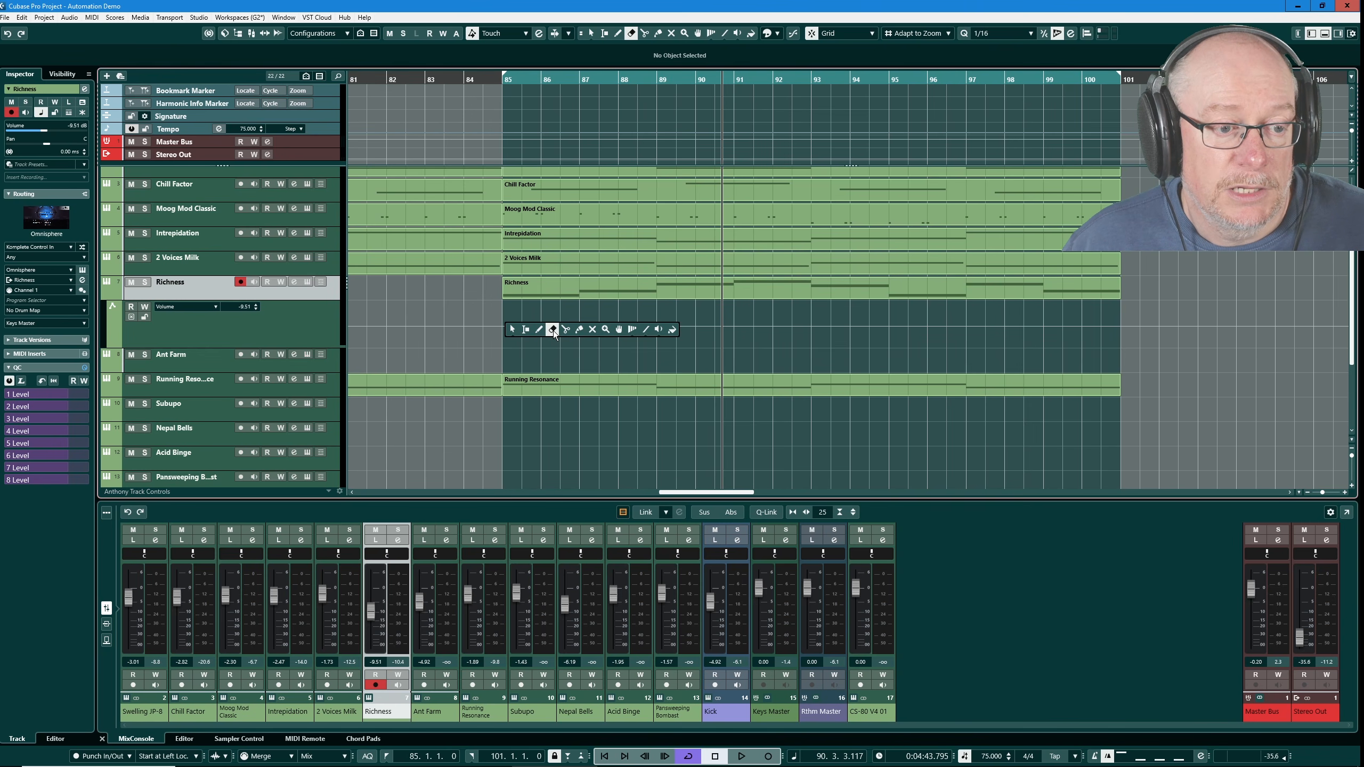
left_click(539, 330)
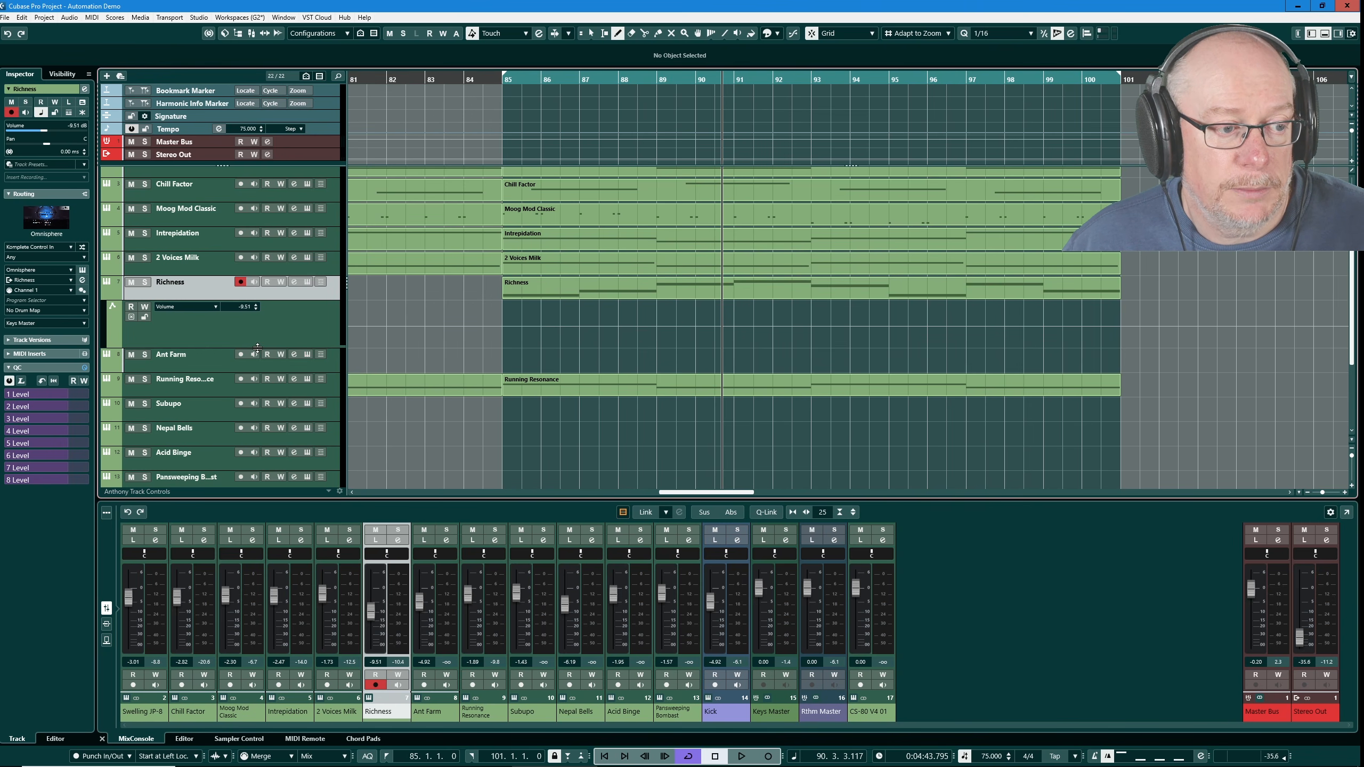
left_click_drag(257, 348, 248, 406)
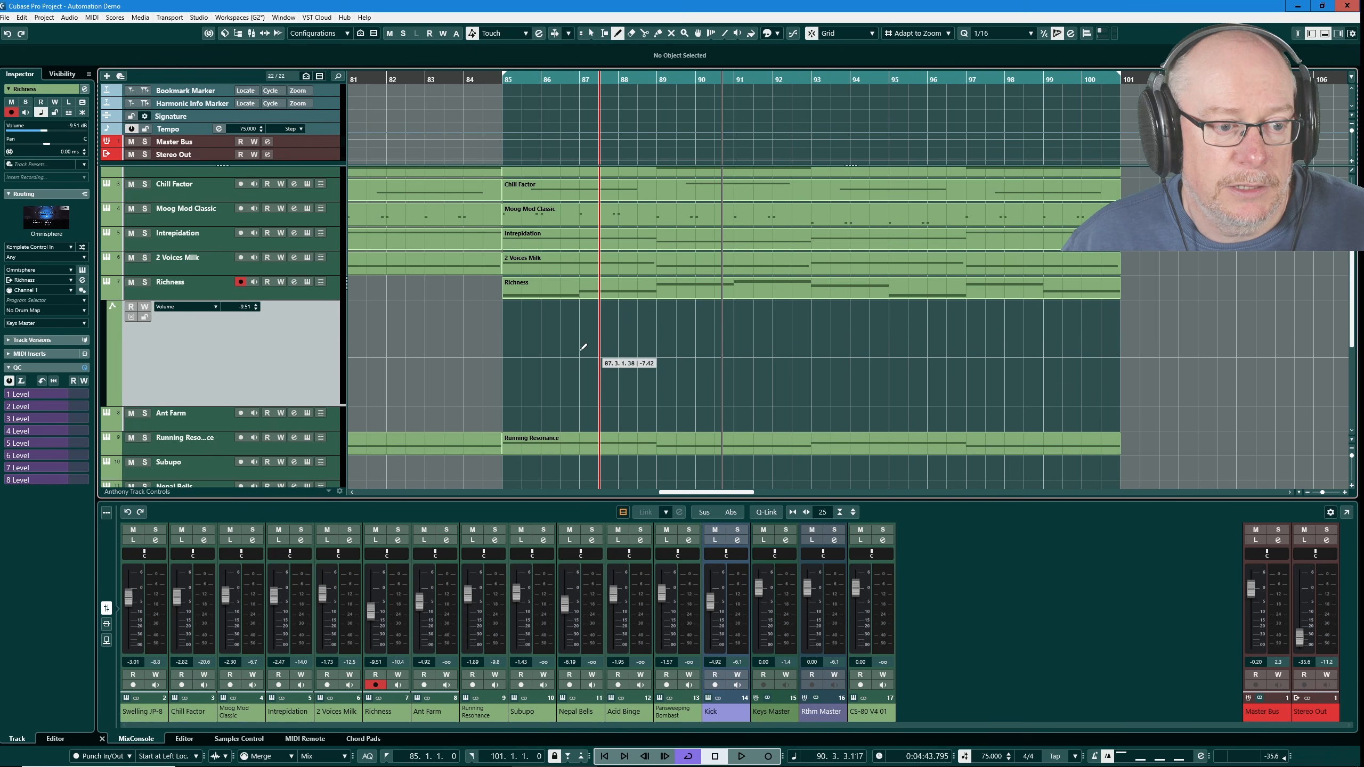
mouse_move(508, 354)
left_mouse_down()
mouse_move(565, 331)
mouse_move(633, 379)
mouse_move(754, 380)
mouse_move(893, 329)
mouse_move(1041, 332)
mouse_move(1119, 371)
left_mouse_up()
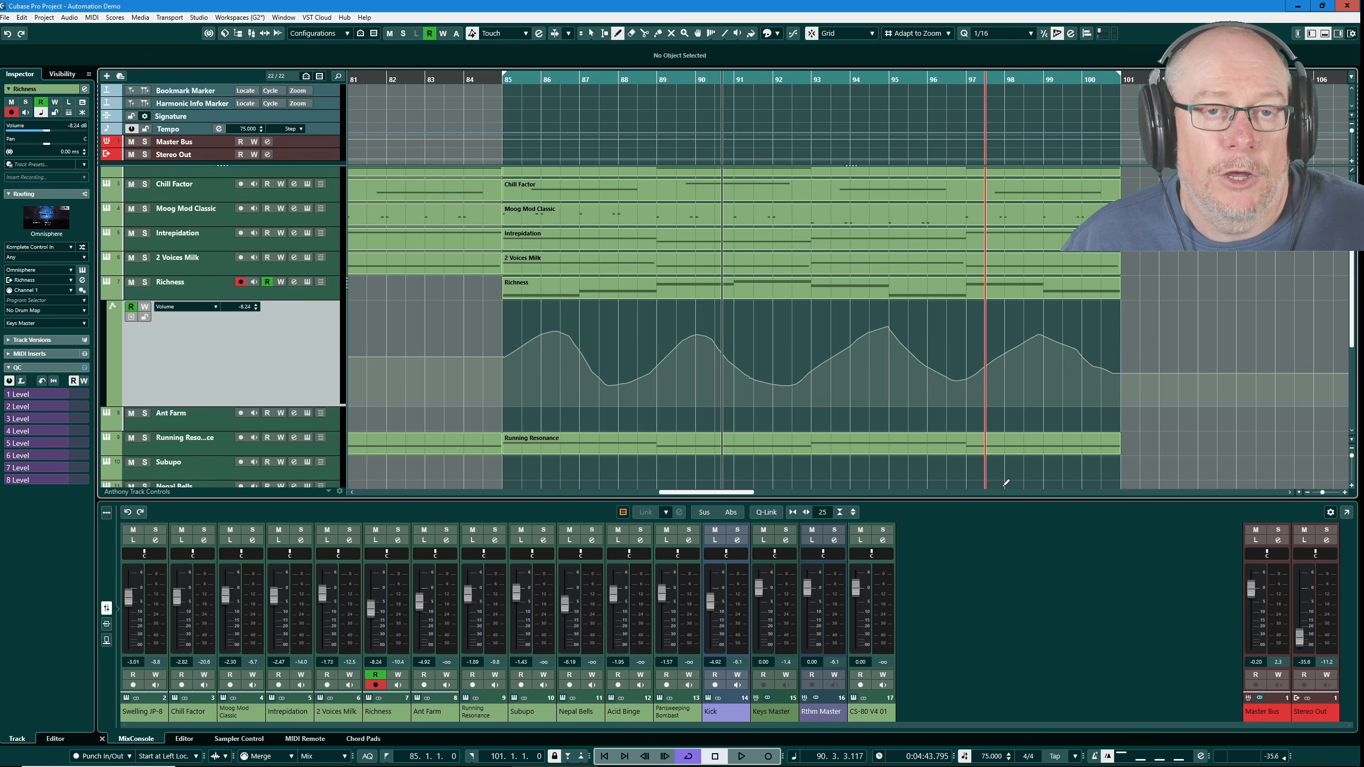
Play the section from bar 85 to hear the volume automation, raising the Stereo Out fader to -21.8 dB before stopping playback.
key("space")
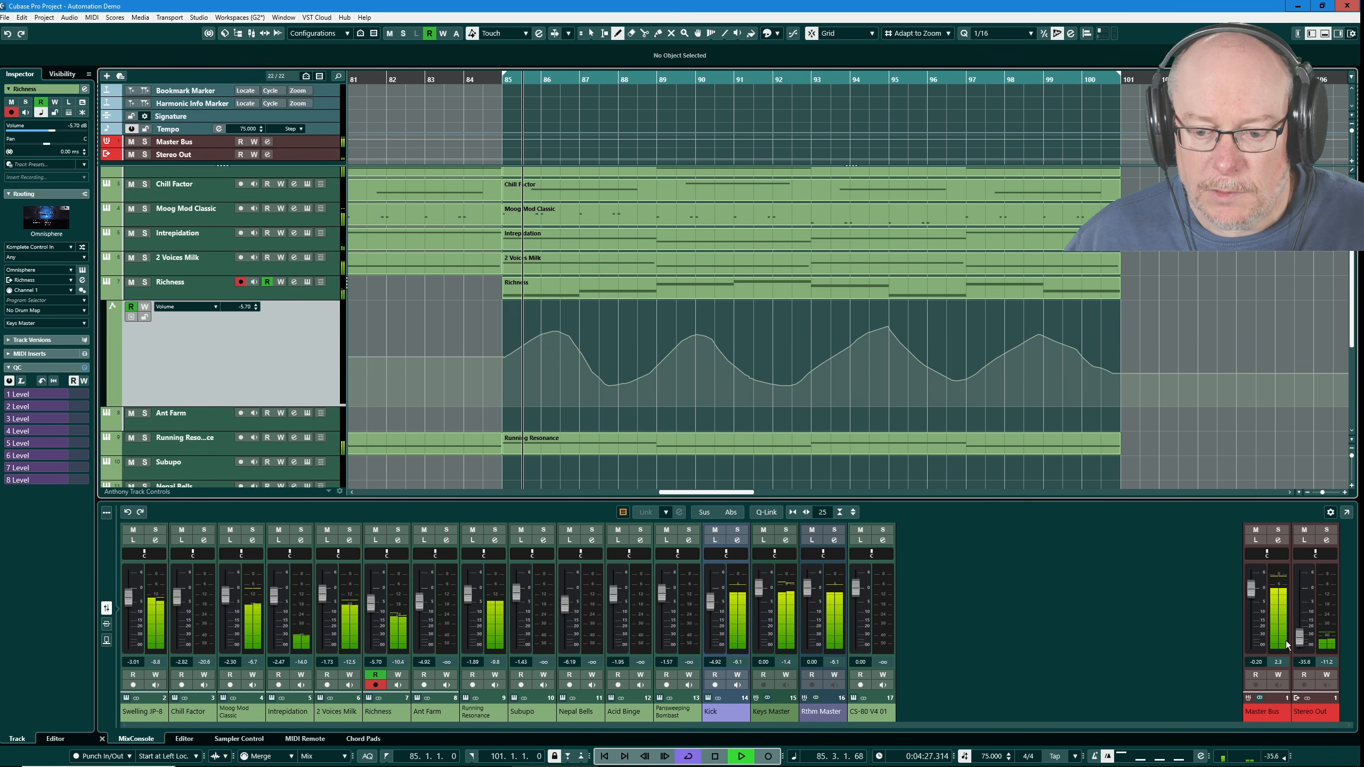
left_click_drag(1300, 638, 1305, 630)
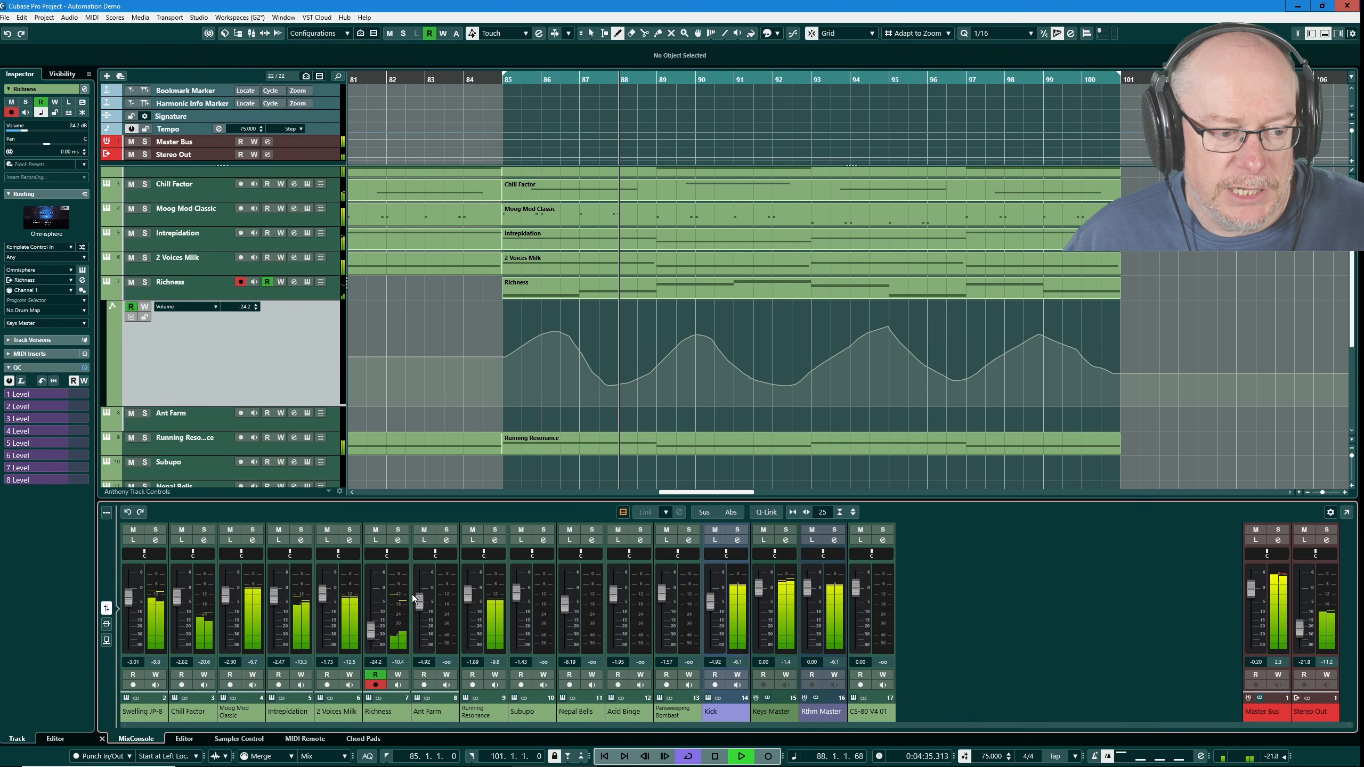
left_click(714, 758)
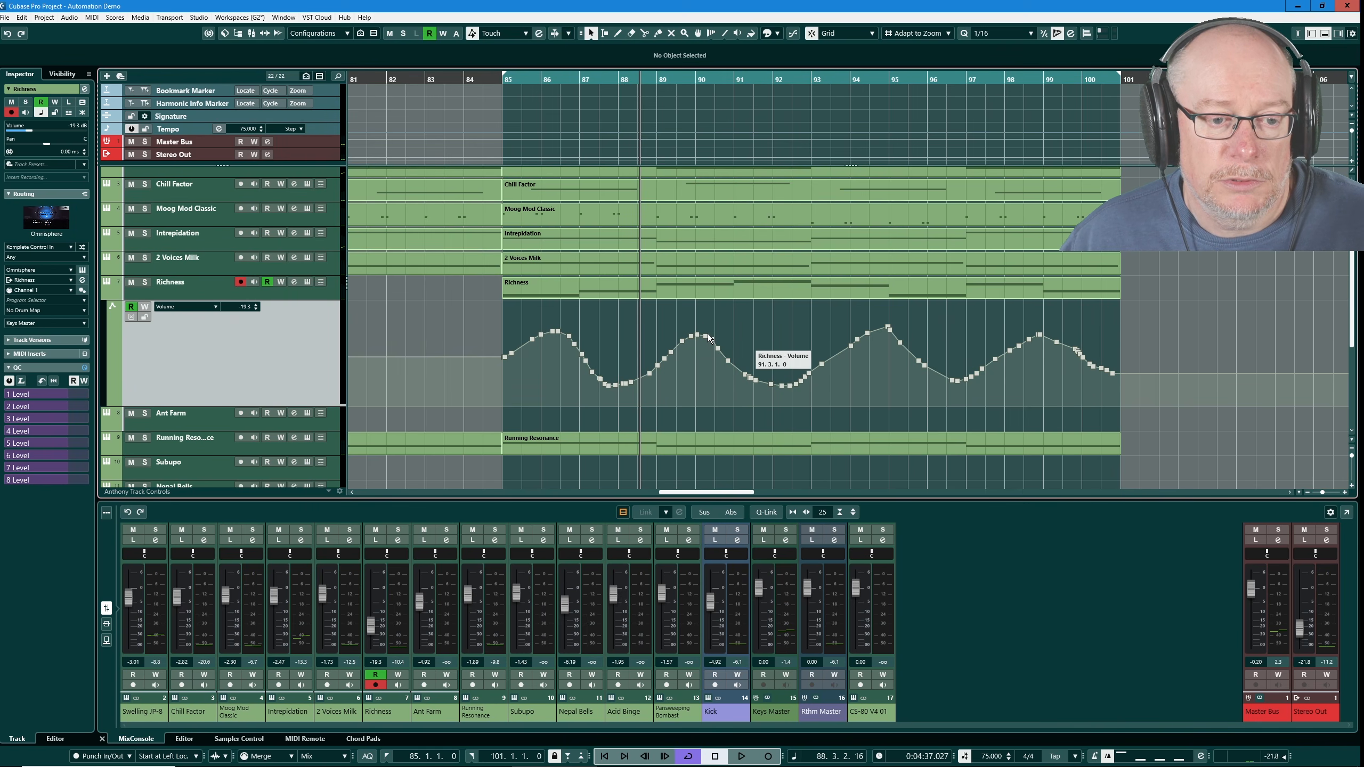
Try reshaping the Richness automation points at bars 89 to 91 and moving them to about bar 93, and undo those edits.
left_click_drag(651, 320, 760, 376)
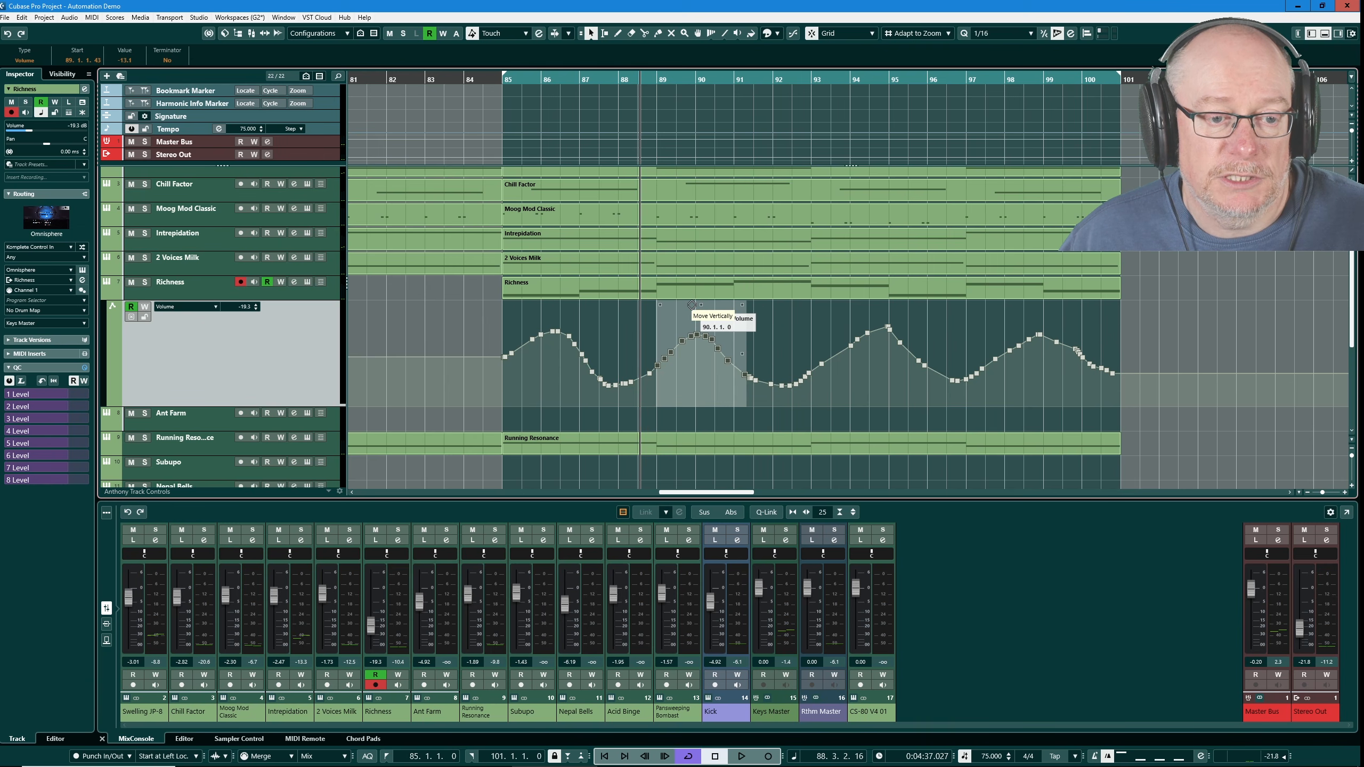
mouse_move(692, 305)
left_mouse_down()
mouse_move(689, 322)
mouse_move(684, 272)
mouse_move(678, 306)
mouse_move(706, 267)
mouse_move(696, 353)
mouse_move(684, 306)
left_mouse_up()
left_click_drag(689, 368, 834, 356)
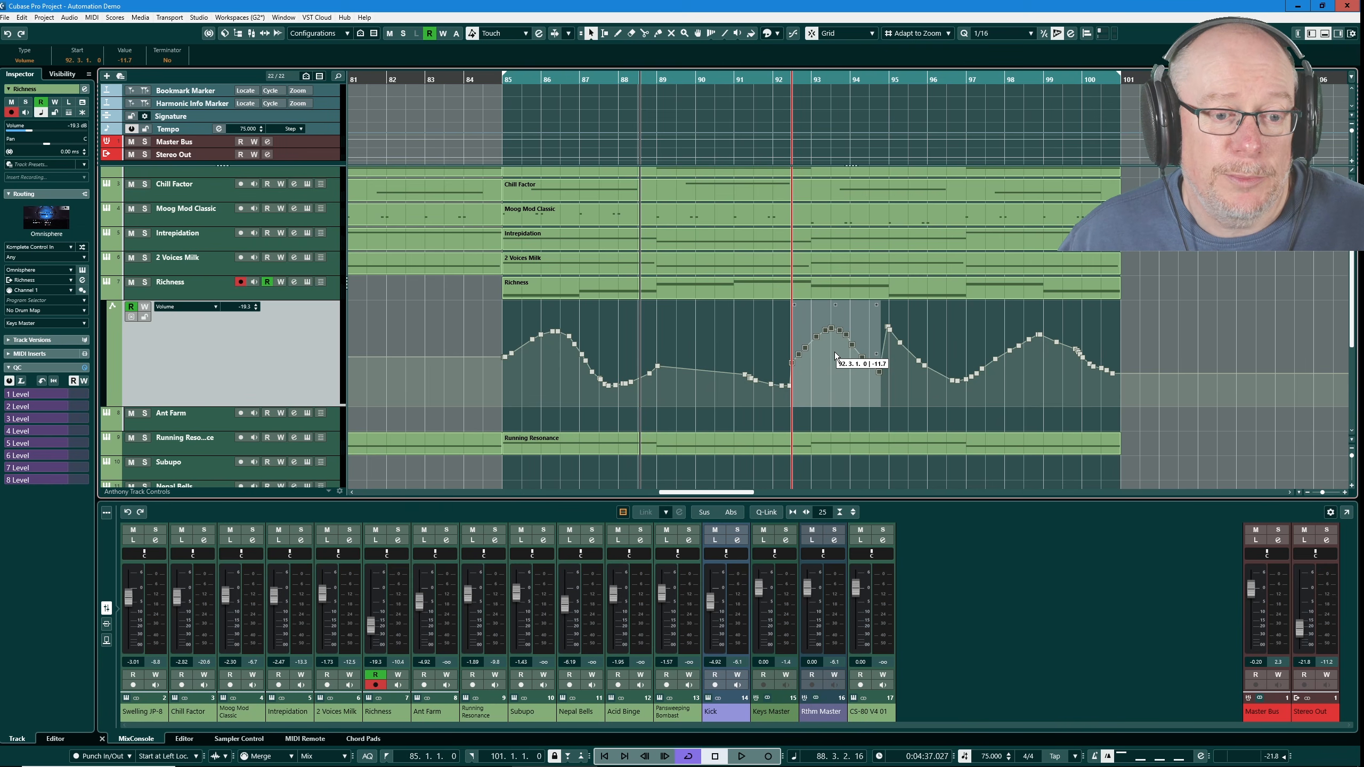
left_click_drag(835, 356, 872, 341)
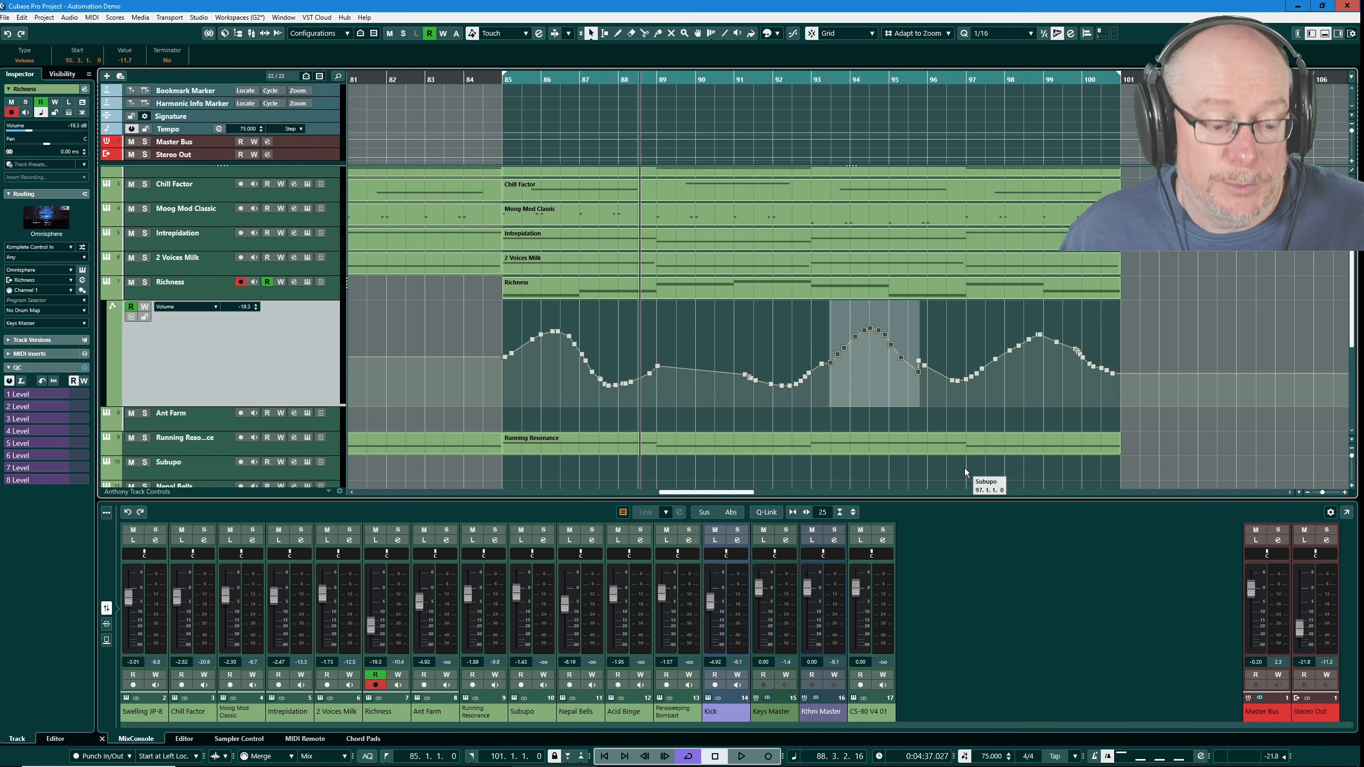
key("ctrl+z")
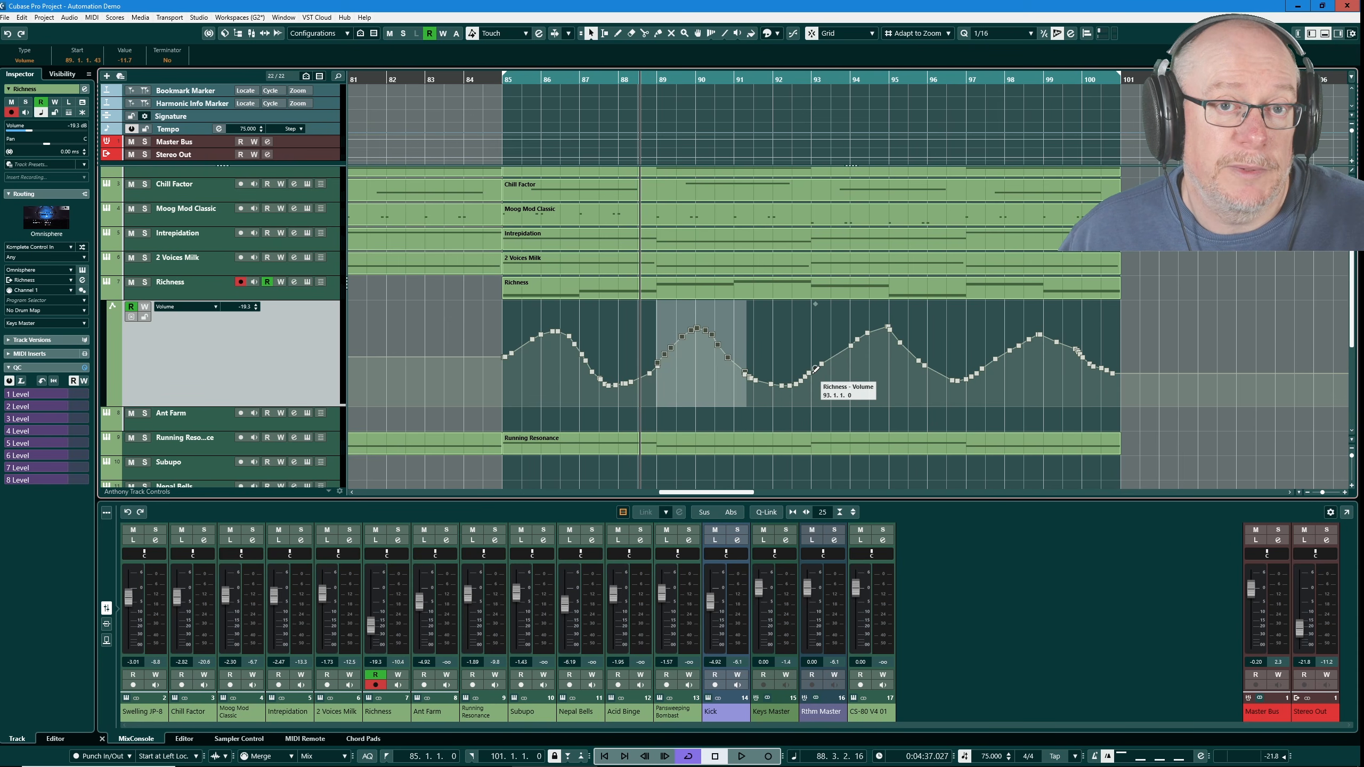
Duplicate the Richness part so the copy starts at bar 101, and check the Automation Follows Events option.
scroll(777, 328, "down", 4)
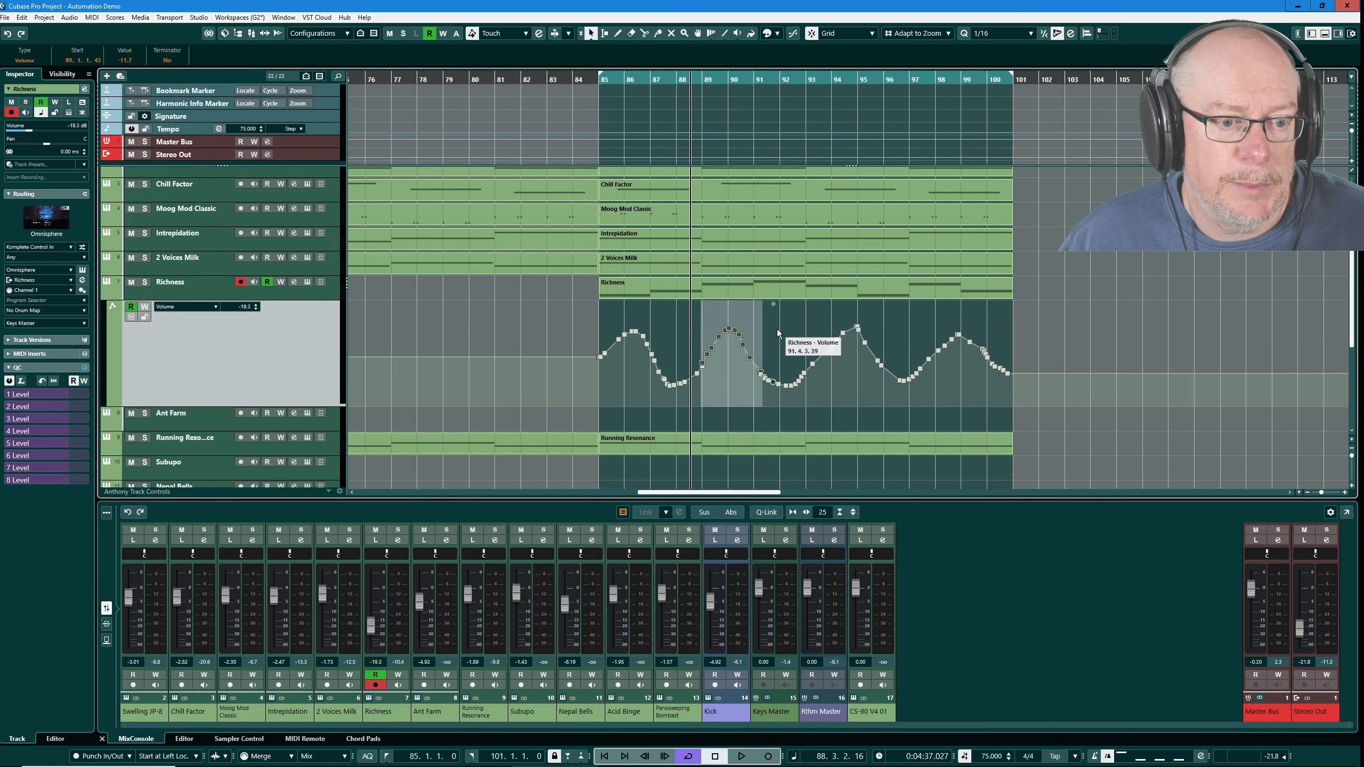
left_click_drag(682, 493, 712, 492)
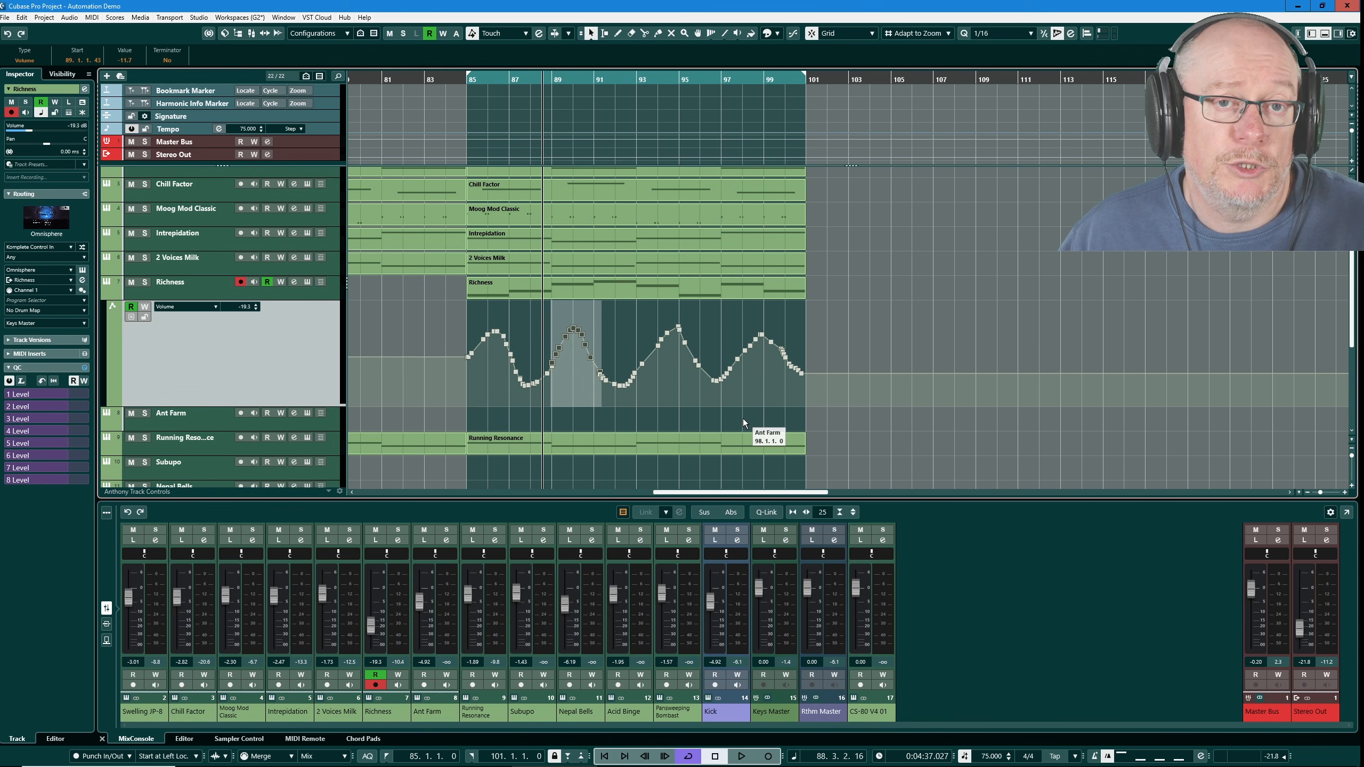
left_click(599, 291)
key("ctrl+d")
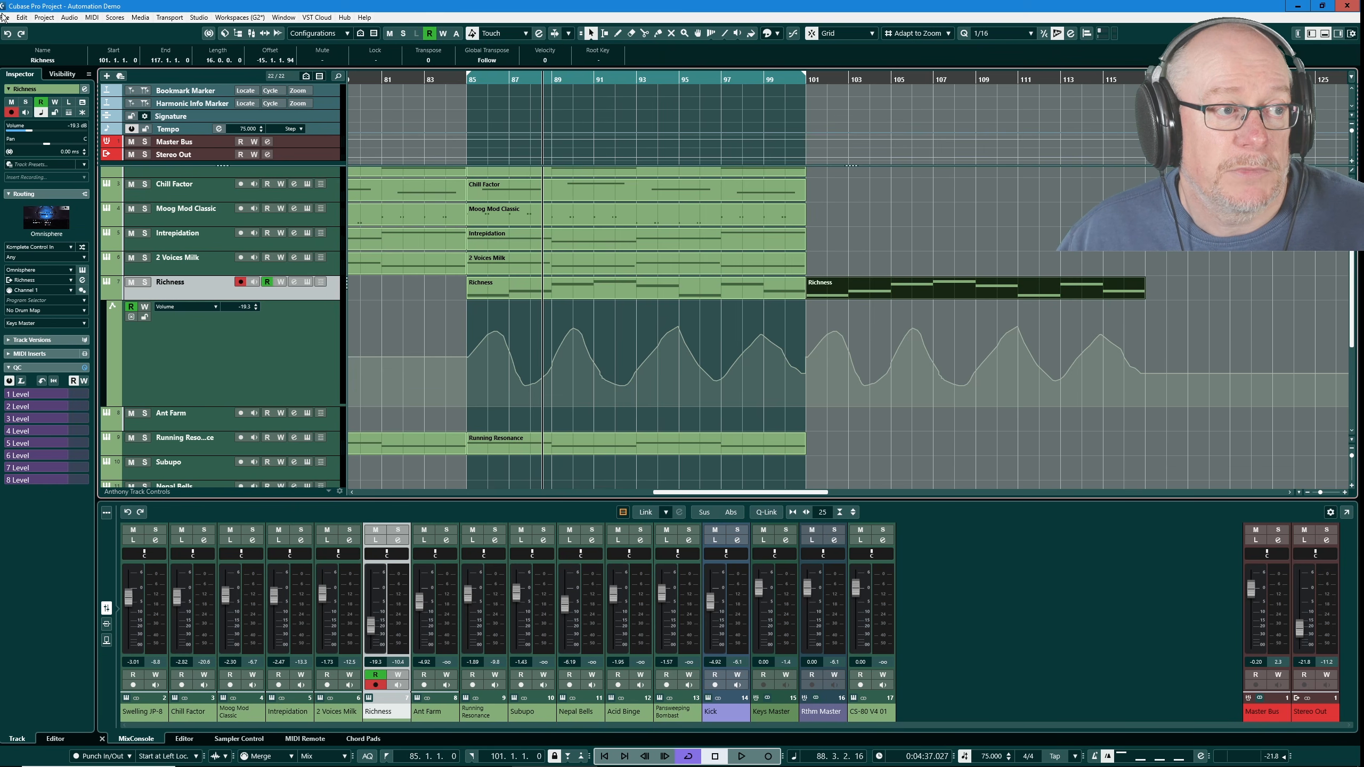
left_click(22, 17)
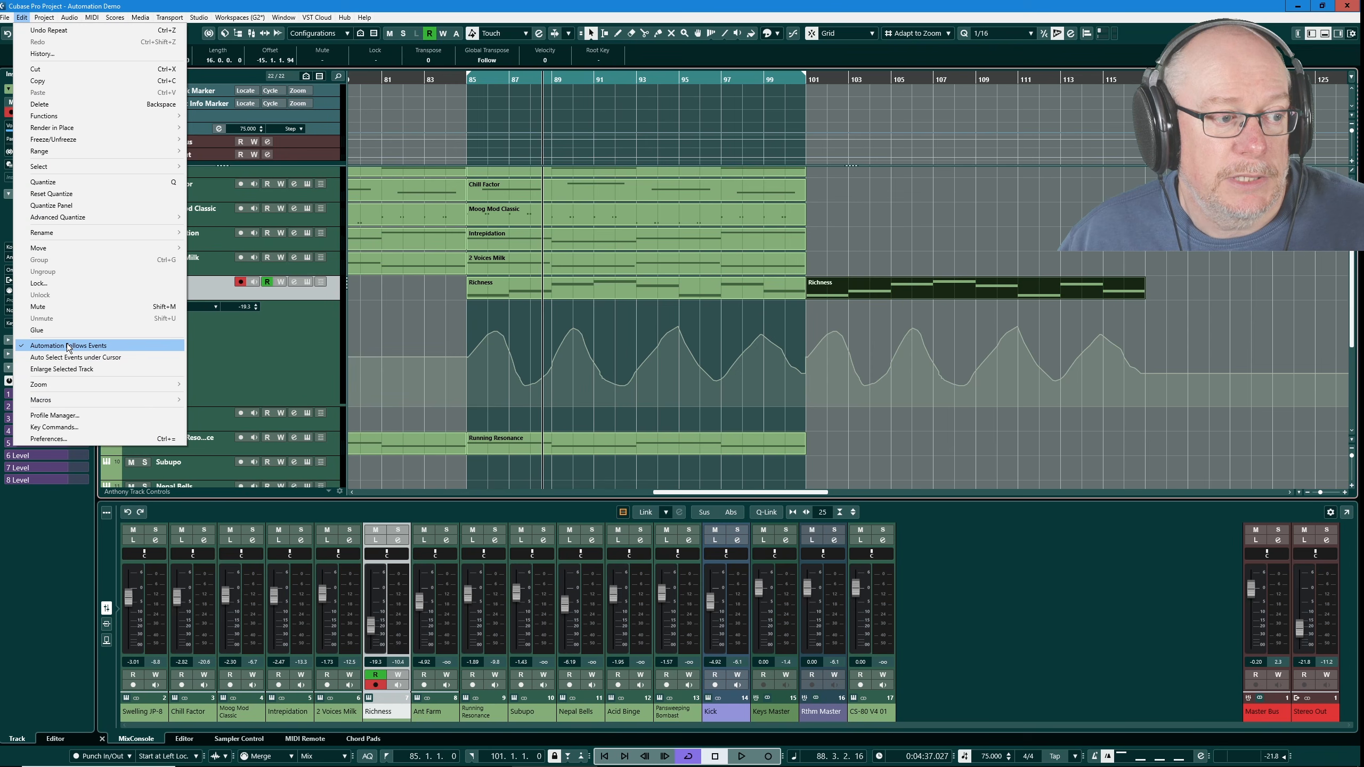
left_click(405, 321)
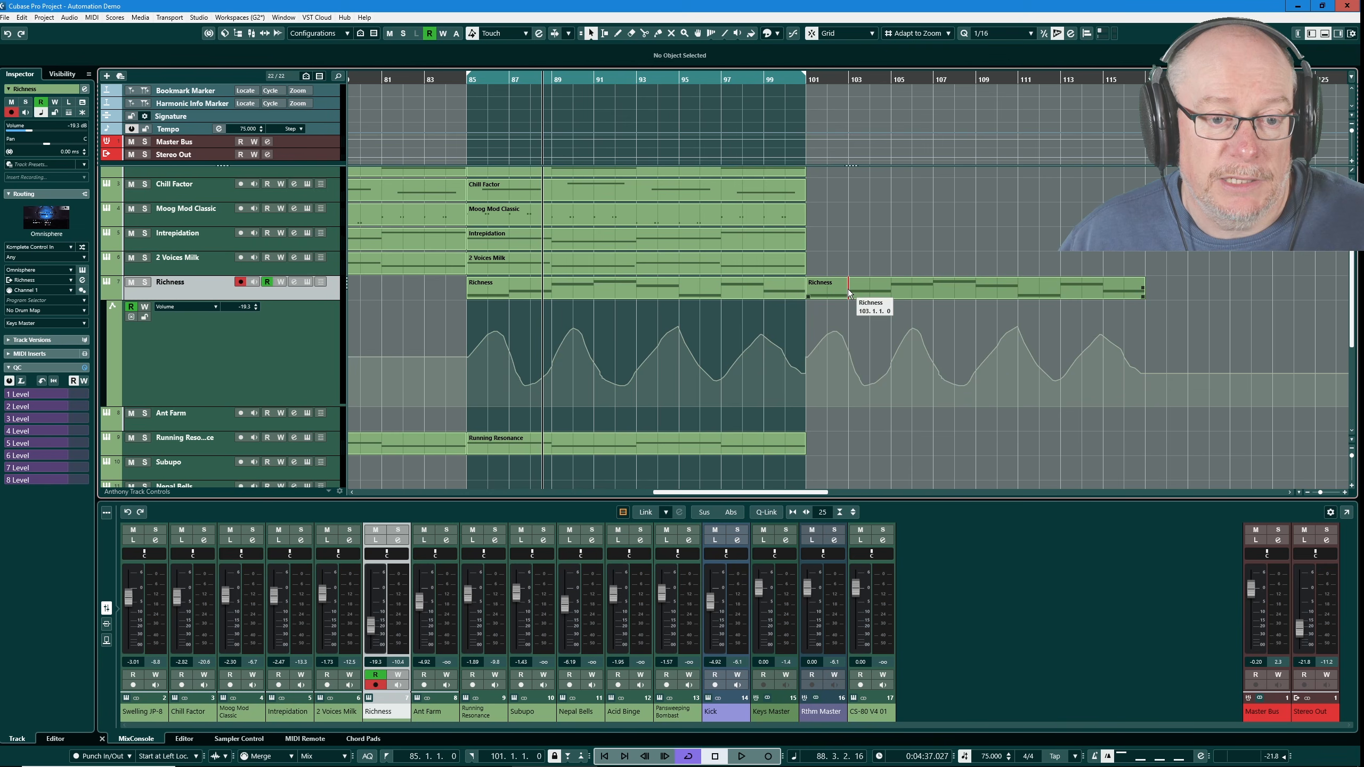
Move the duplicated Richness part with its automation to bar 105, to bar 103 and back to bar 101.
left_click_drag(848, 286, 927, 285)
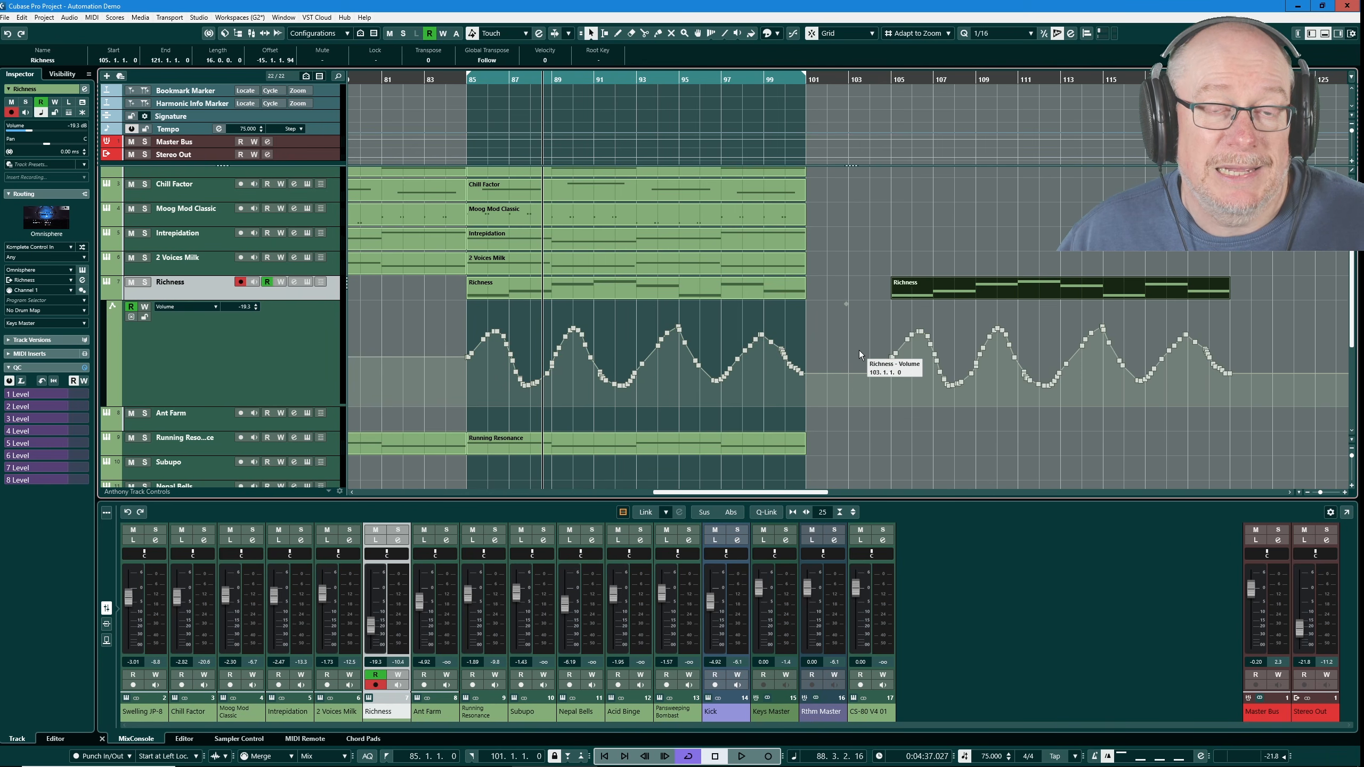
left_click_drag(970, 284, 928, 284)
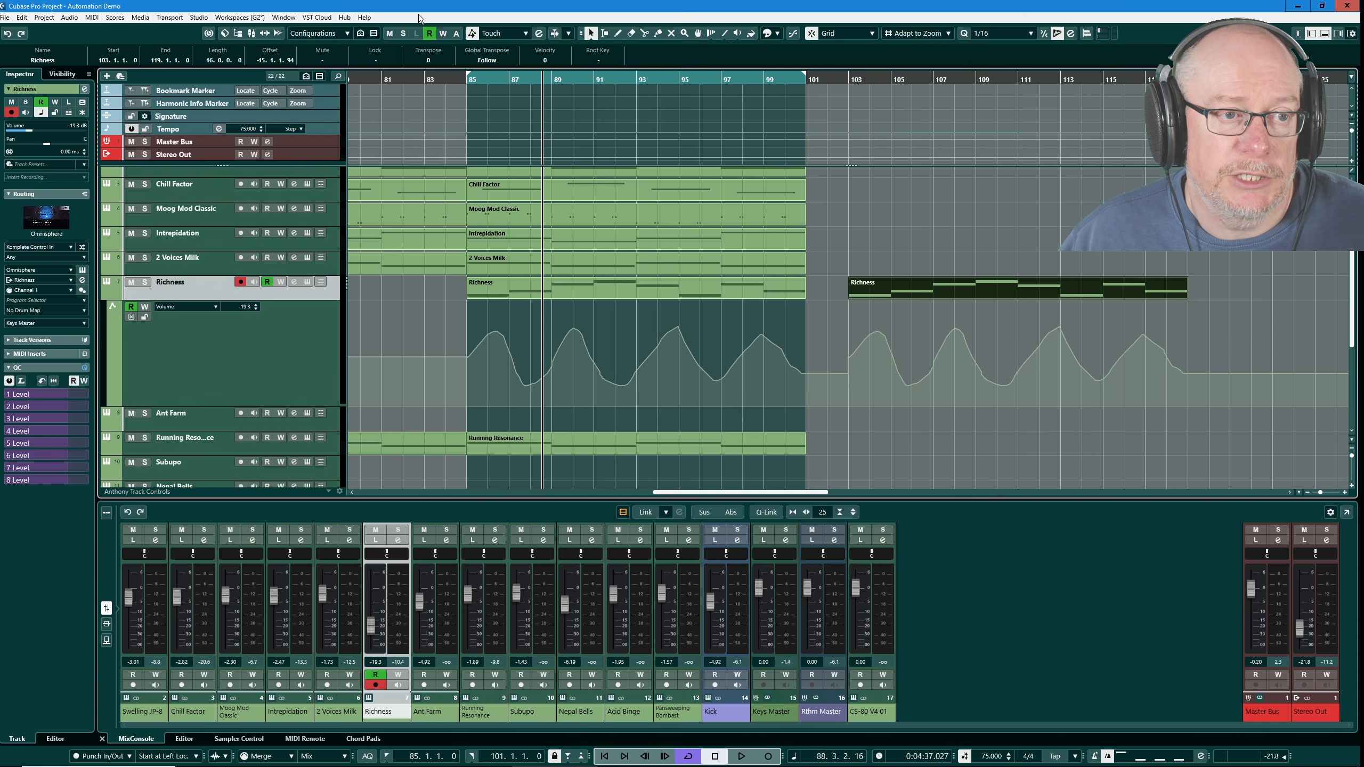
left_click(472, 34)
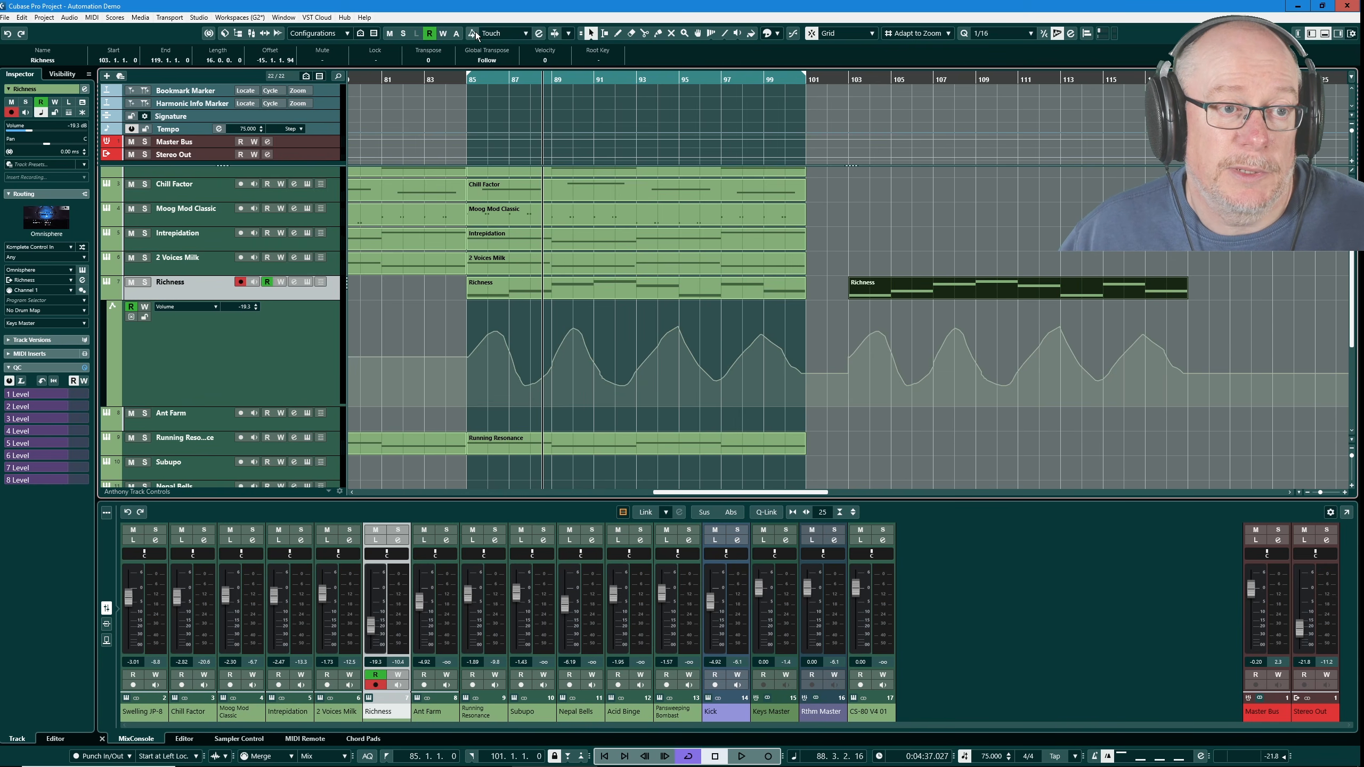
mouse_move(913, 291)
left_mouse_down()
mouse_move(999, 293)
mouse_move(915, 292)
left_mouse_up()
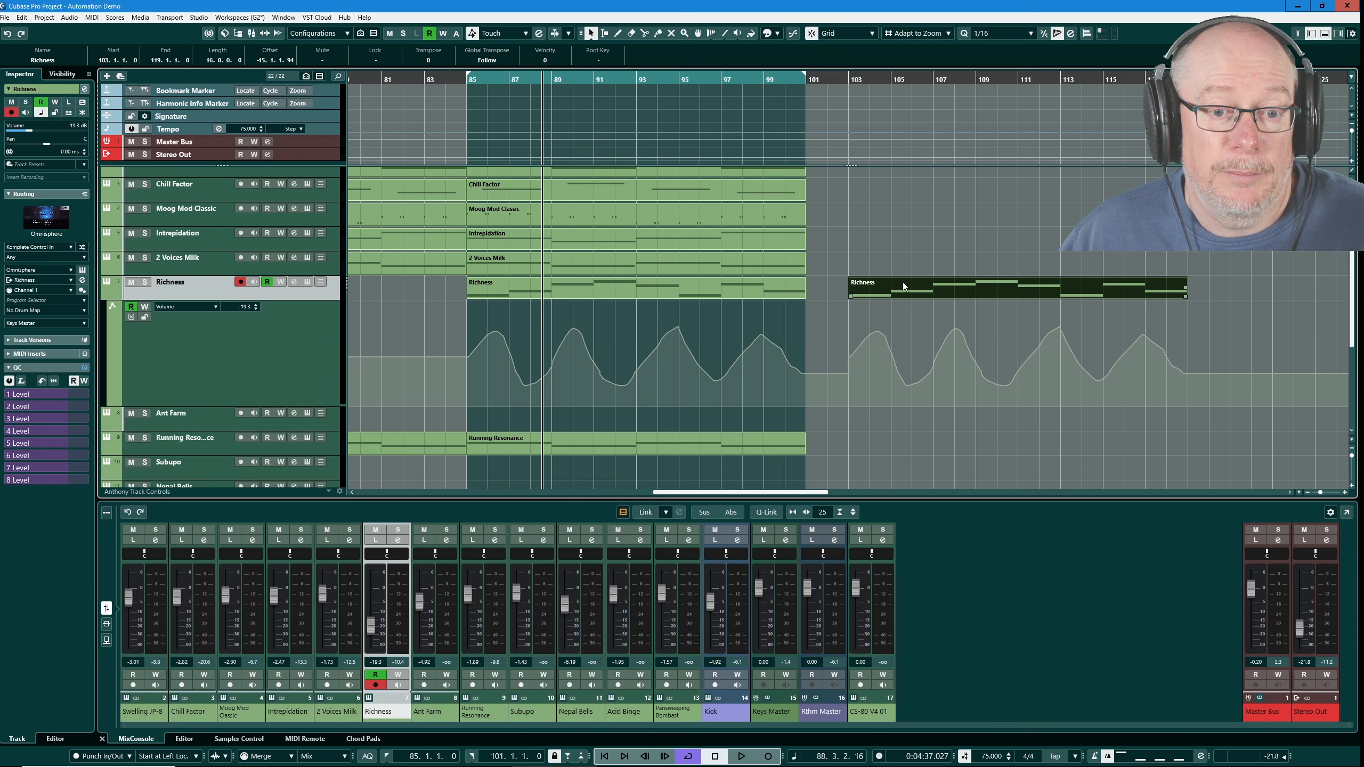
left_click_drag(894, 291, 850, 290)
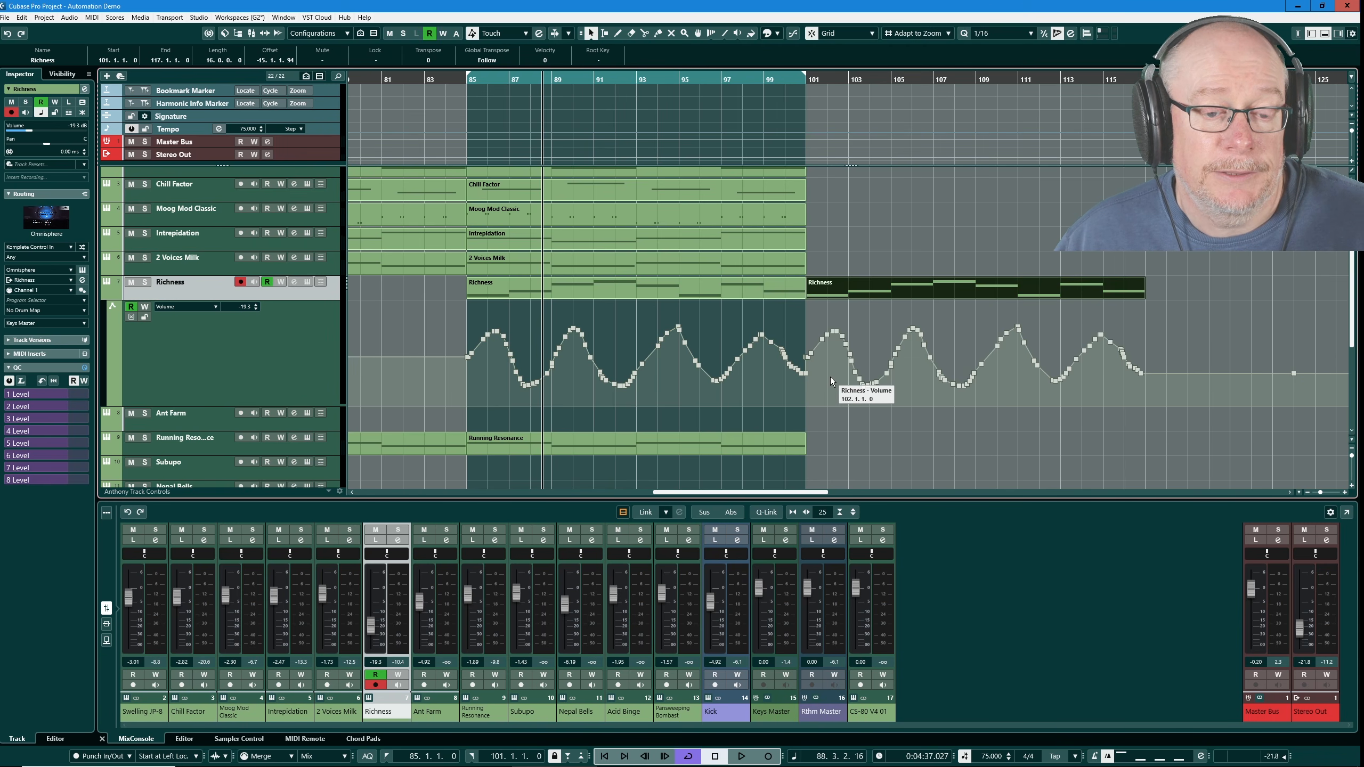
Erase the duplicated Richness part at bar 101 with the Erase tool.
right_click(734, 322)
left_click(751, 327)
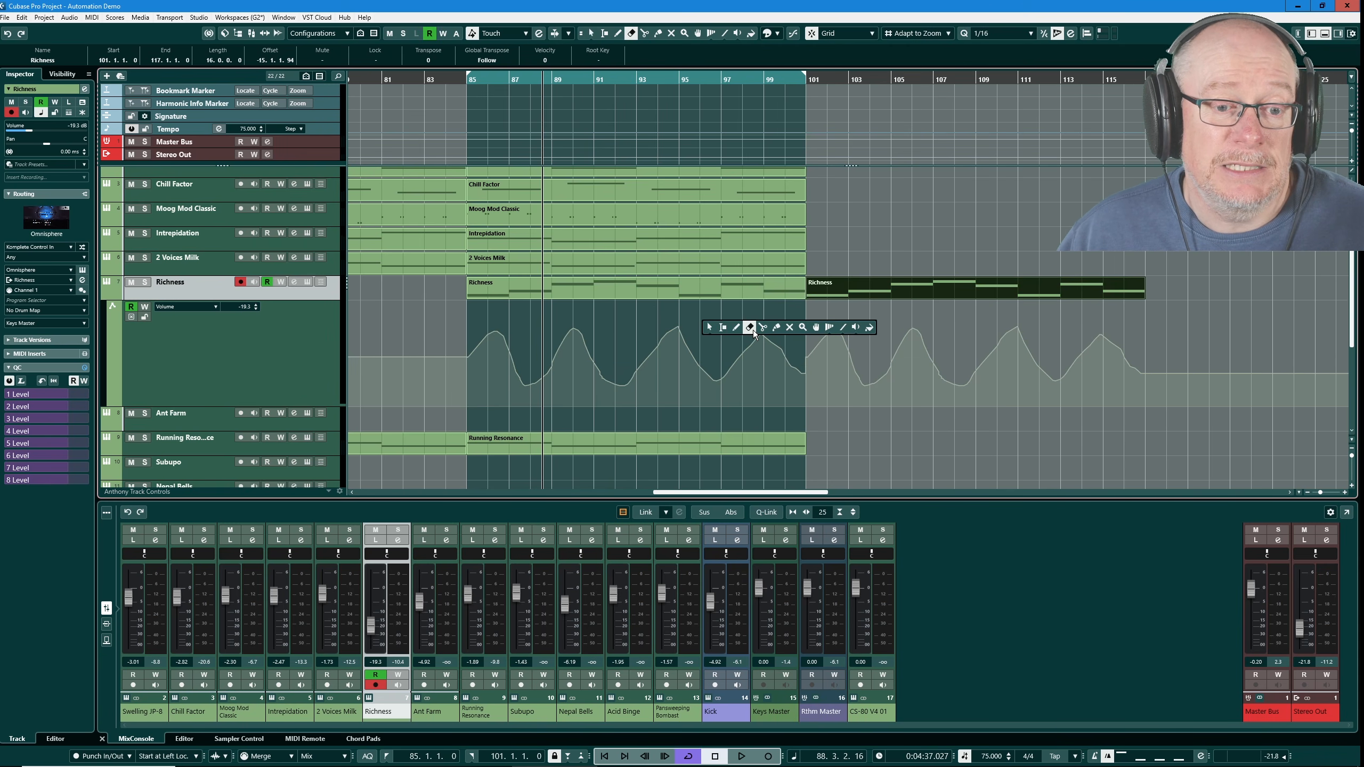
left_click(889, 291)
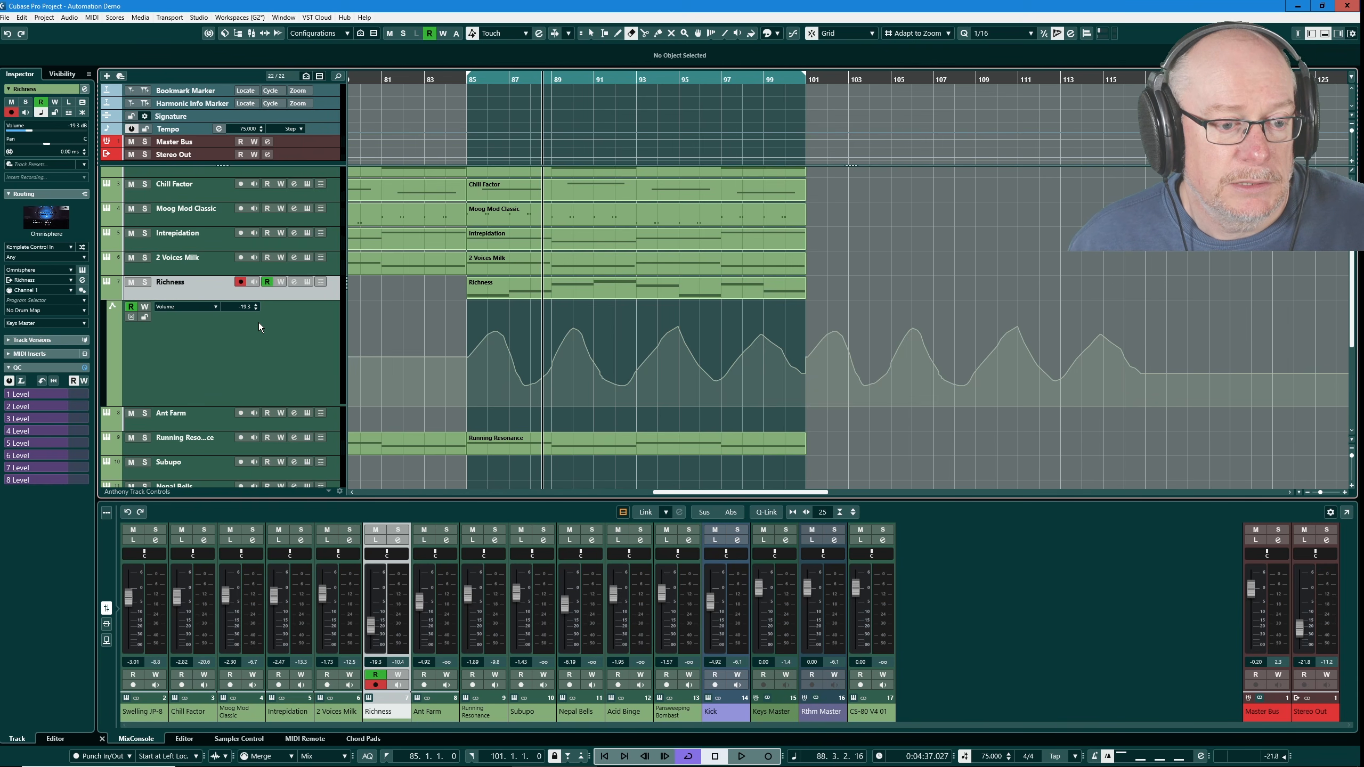
Select the Running Resonance track, open its Modular V instrument and move the plug-in window clear of the track's mixer channel.
scroll(247, 338, "down", 2)
left_click(194, 384)
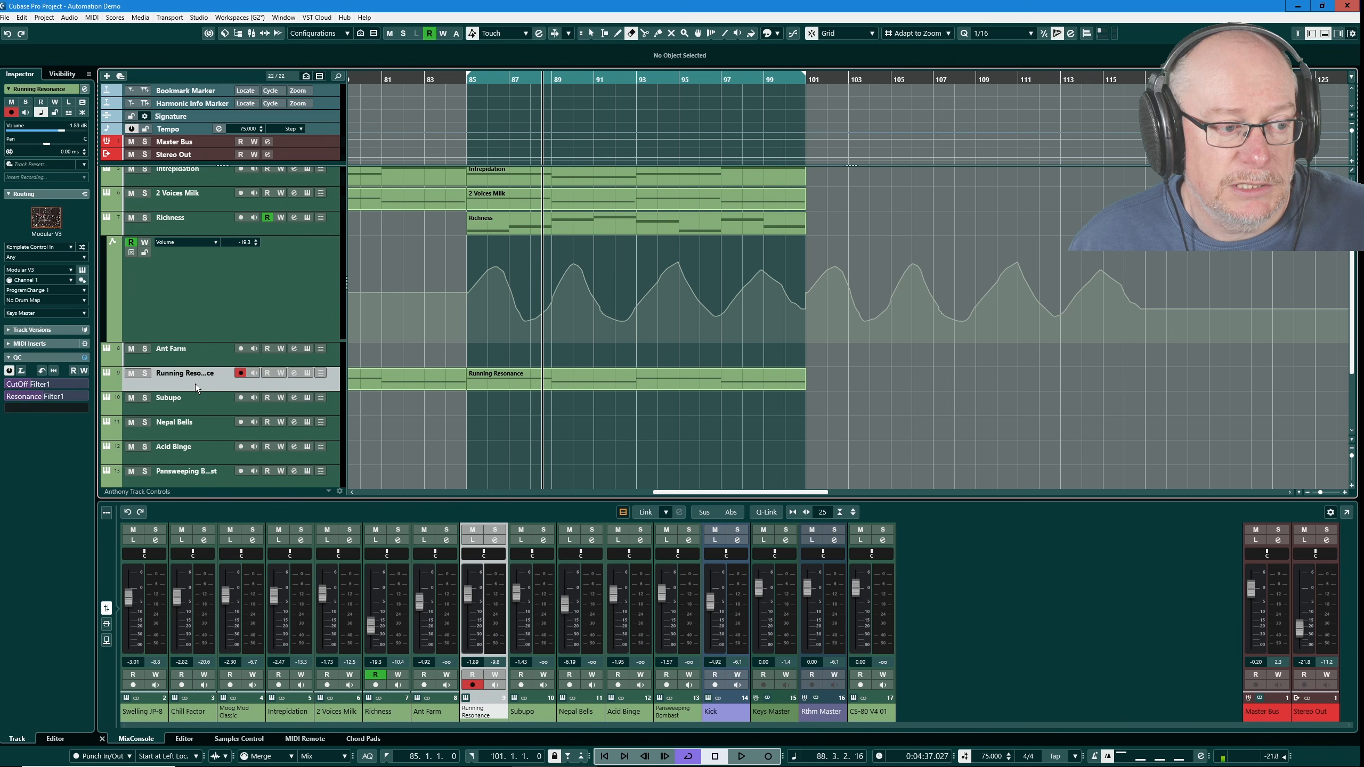
left_click(308, 373)
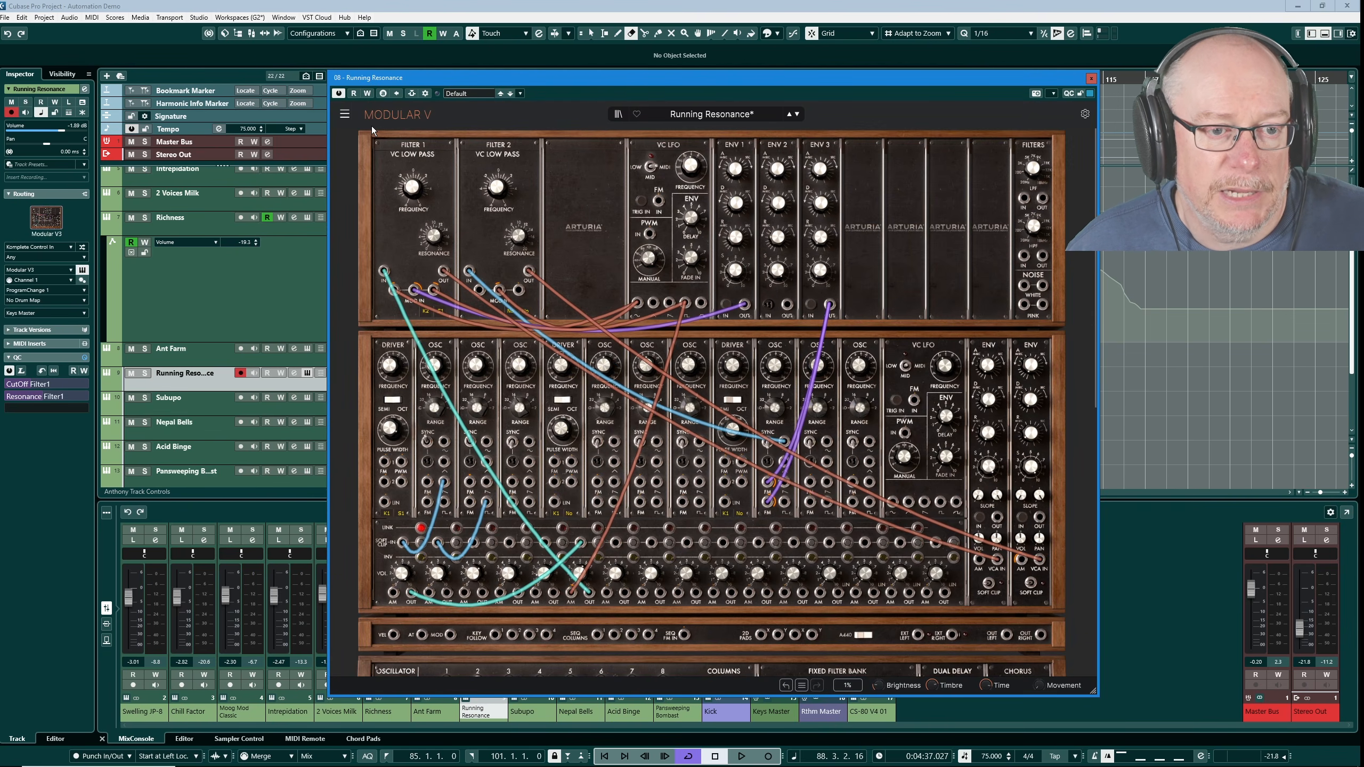
left_click_drag(626, 78, 824, 65)
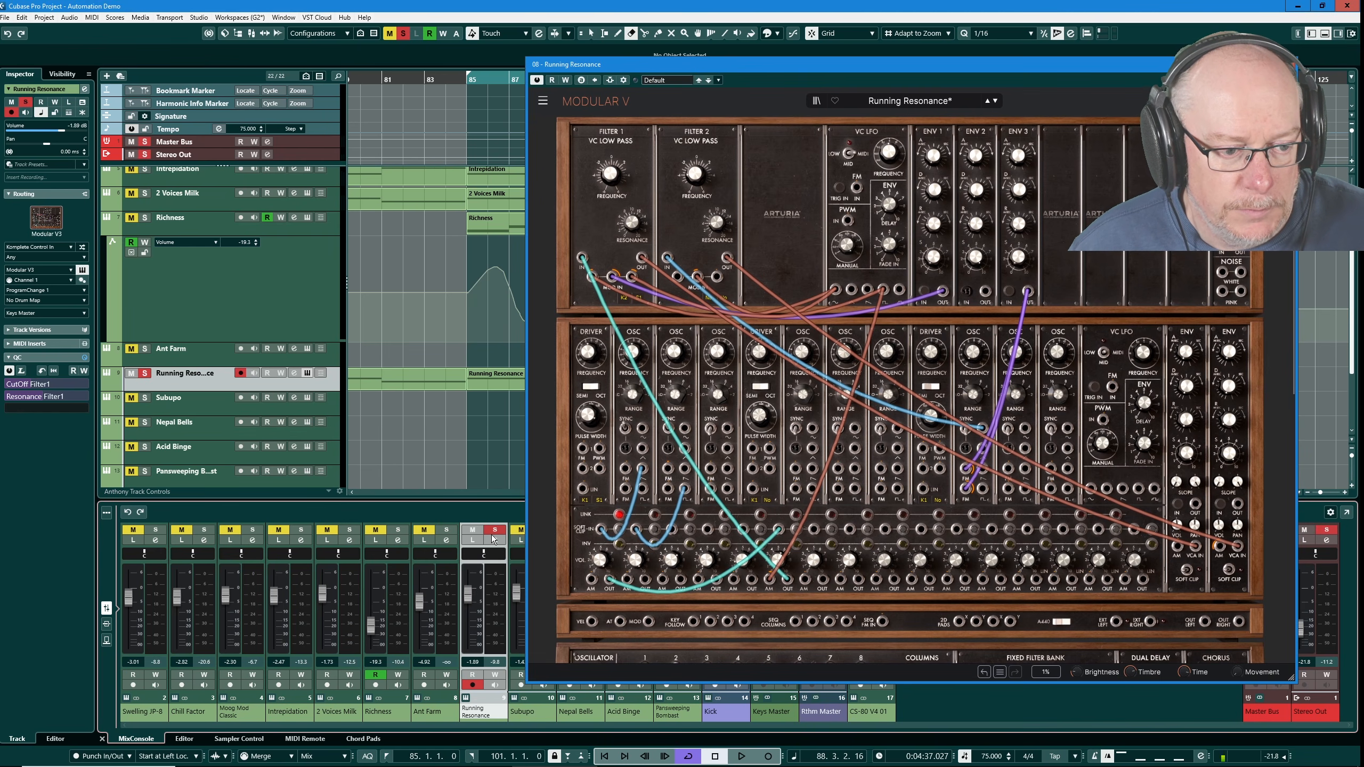
Solo the Running Resonance track and start playback, raising the Stereo Out fader to about -17 dB.
left_click(494, 530)
key("space")
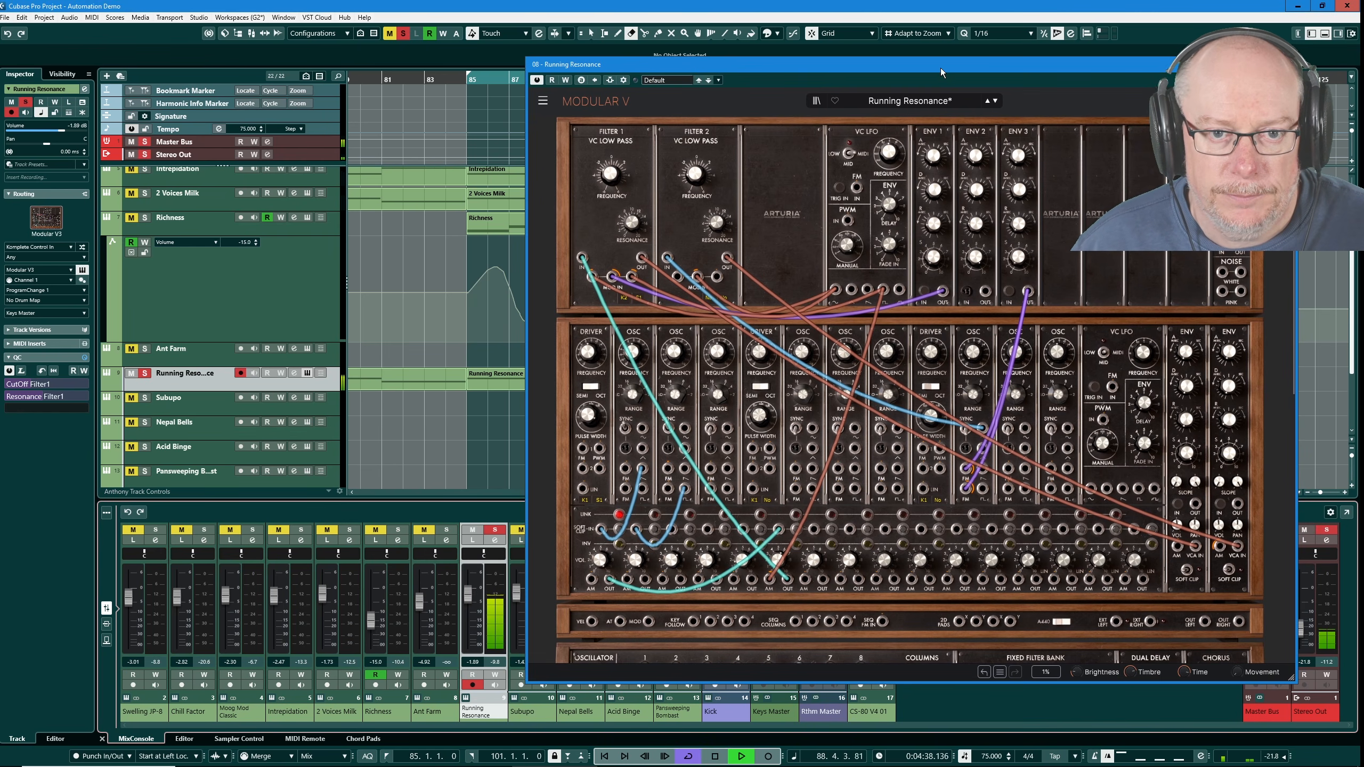
left_click_drag(940, 66, 845, 62)
left_click_drag(1302, 636, 1302, 634)
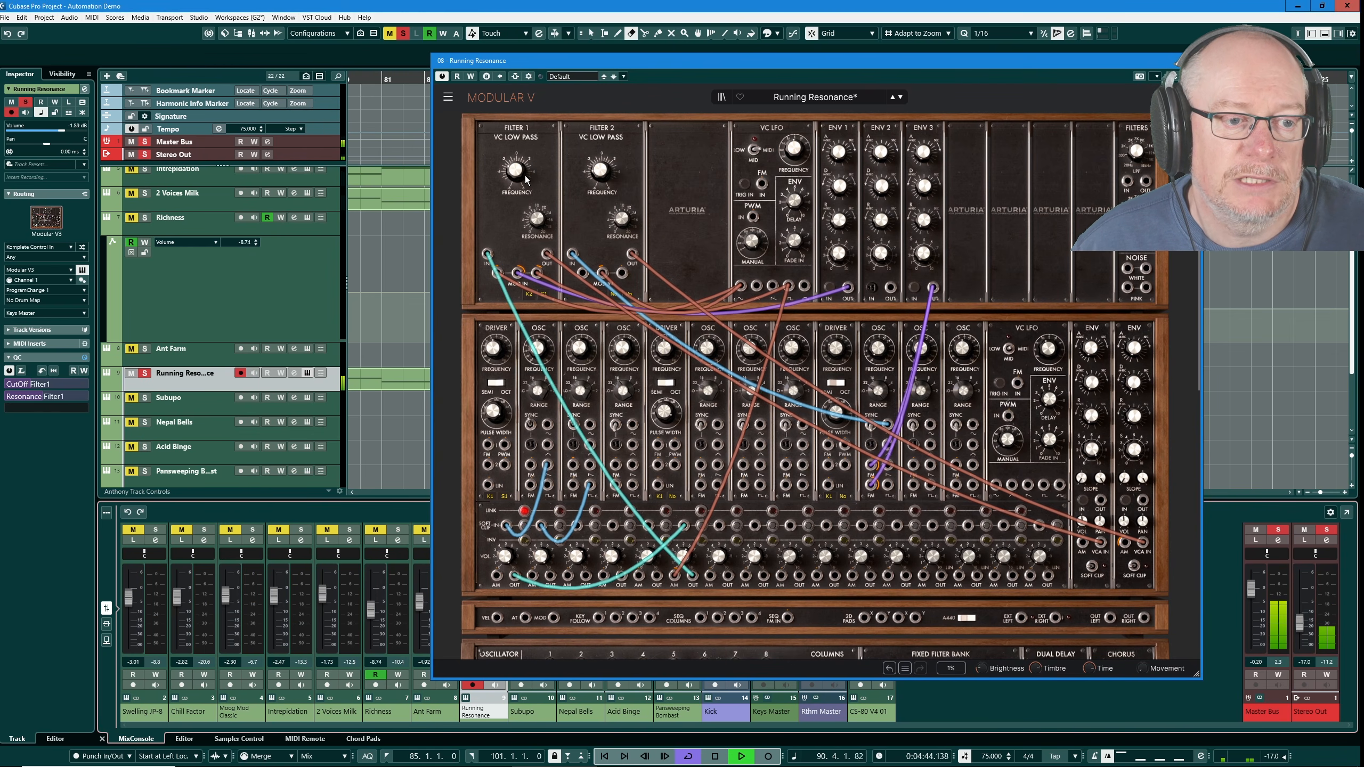
Sweep the Filter 1 Frequency and Resonance knobs in Modular V during playback, and stop playback.
left_click_drag(515, 171, 514, 171)
left_click_drag(537, 218, 538, 218)
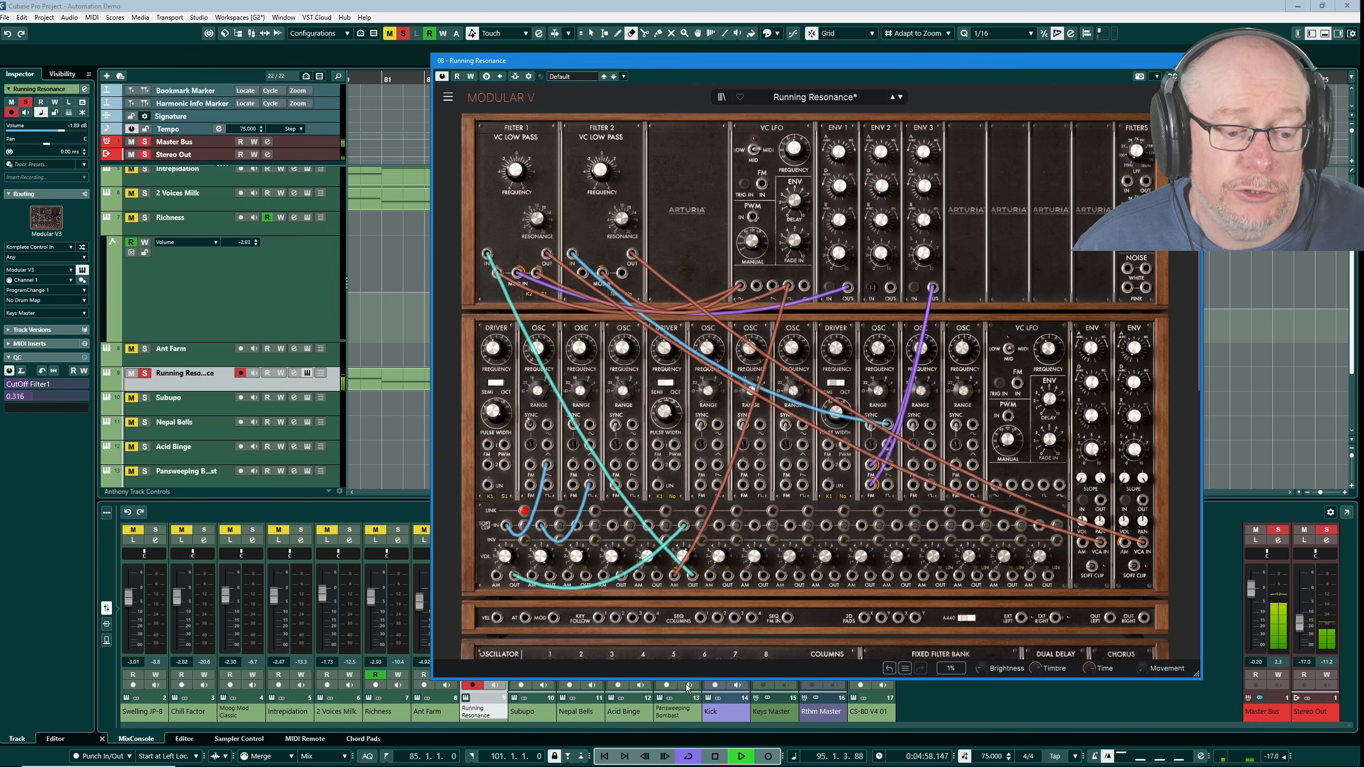
key("space")
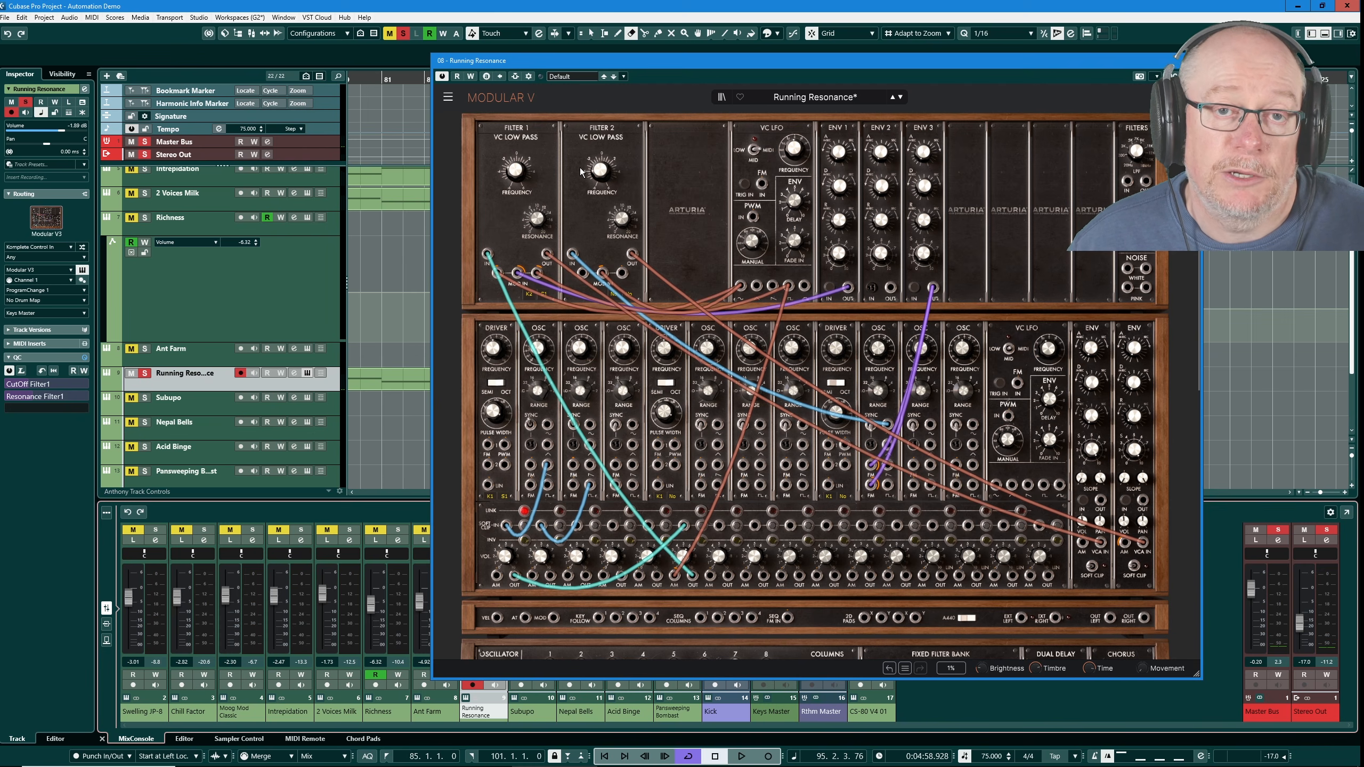
Move the Modular V window off the track area and show the Running Resonance track's automation lane.
left_click_drag(514, 65, 903, 105)
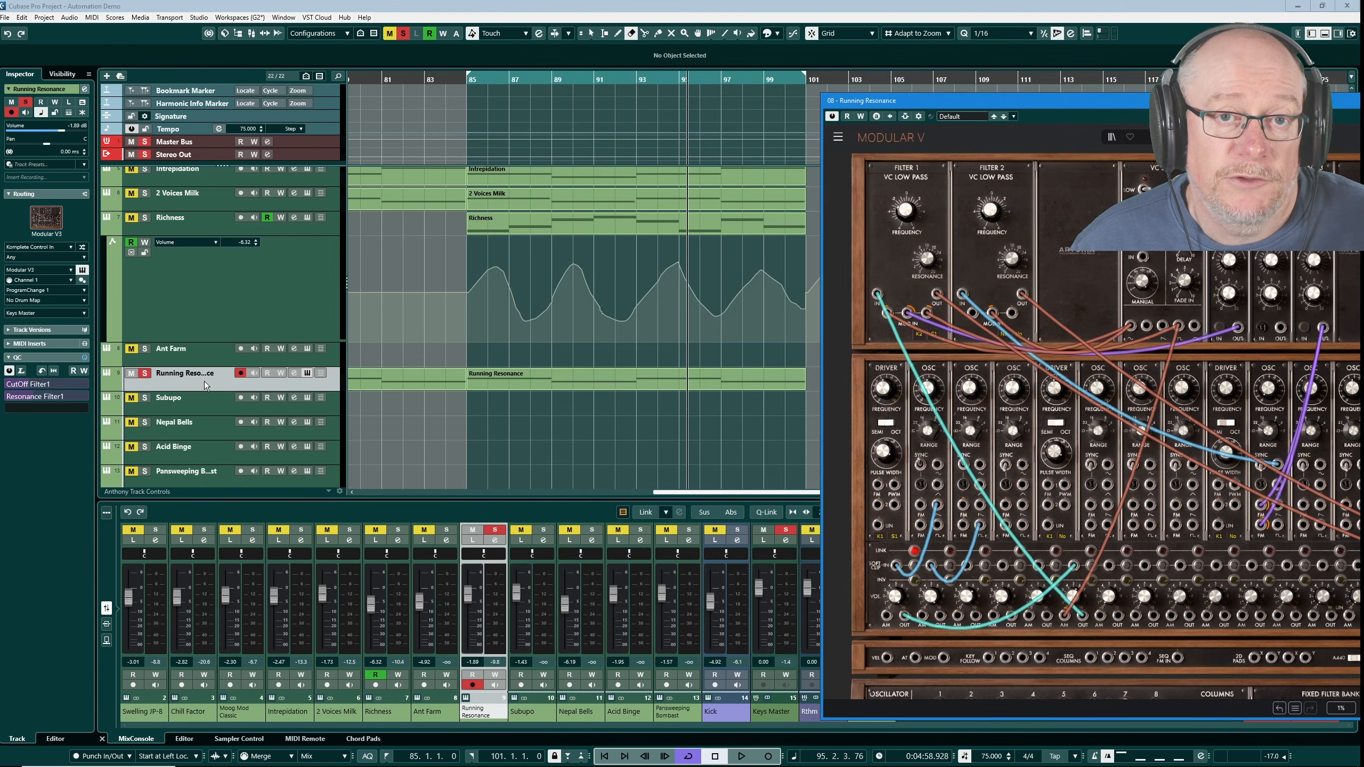
left_click(106, 387)
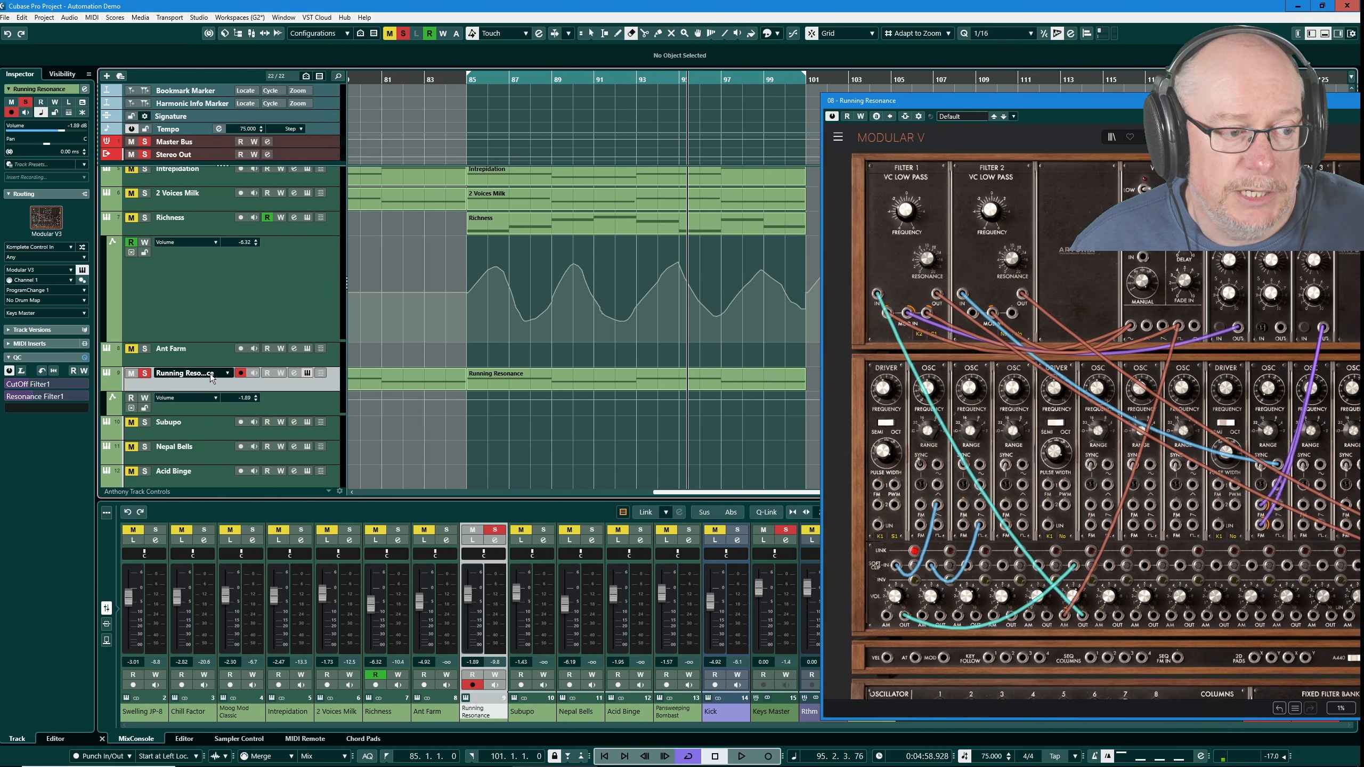
scroll(252, 388, "down", 2)
scroll(251, 388, "up", 1)
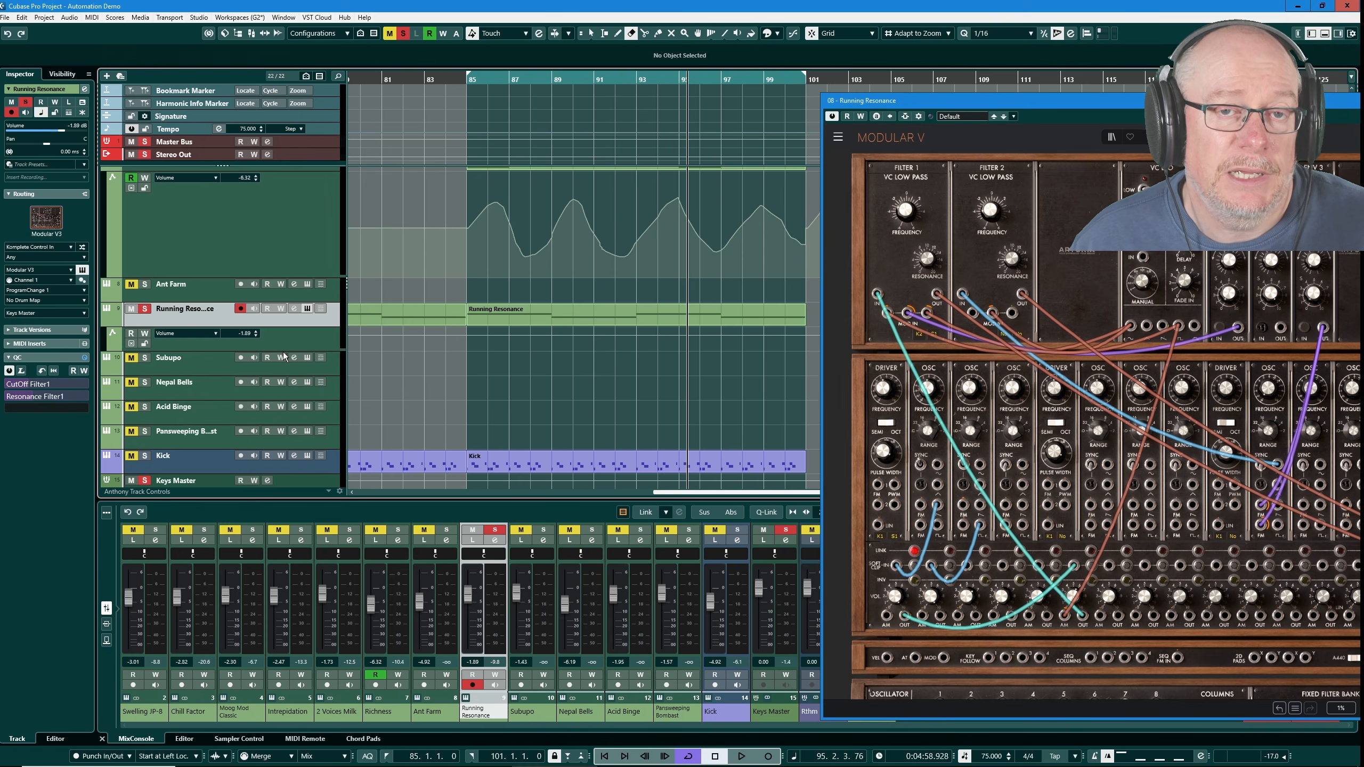
Enable automation writing on the Running Resonance track and record Filter 1 Frequency and Resonance knob moves during playback, stopping when done.
left_click(282, 309)
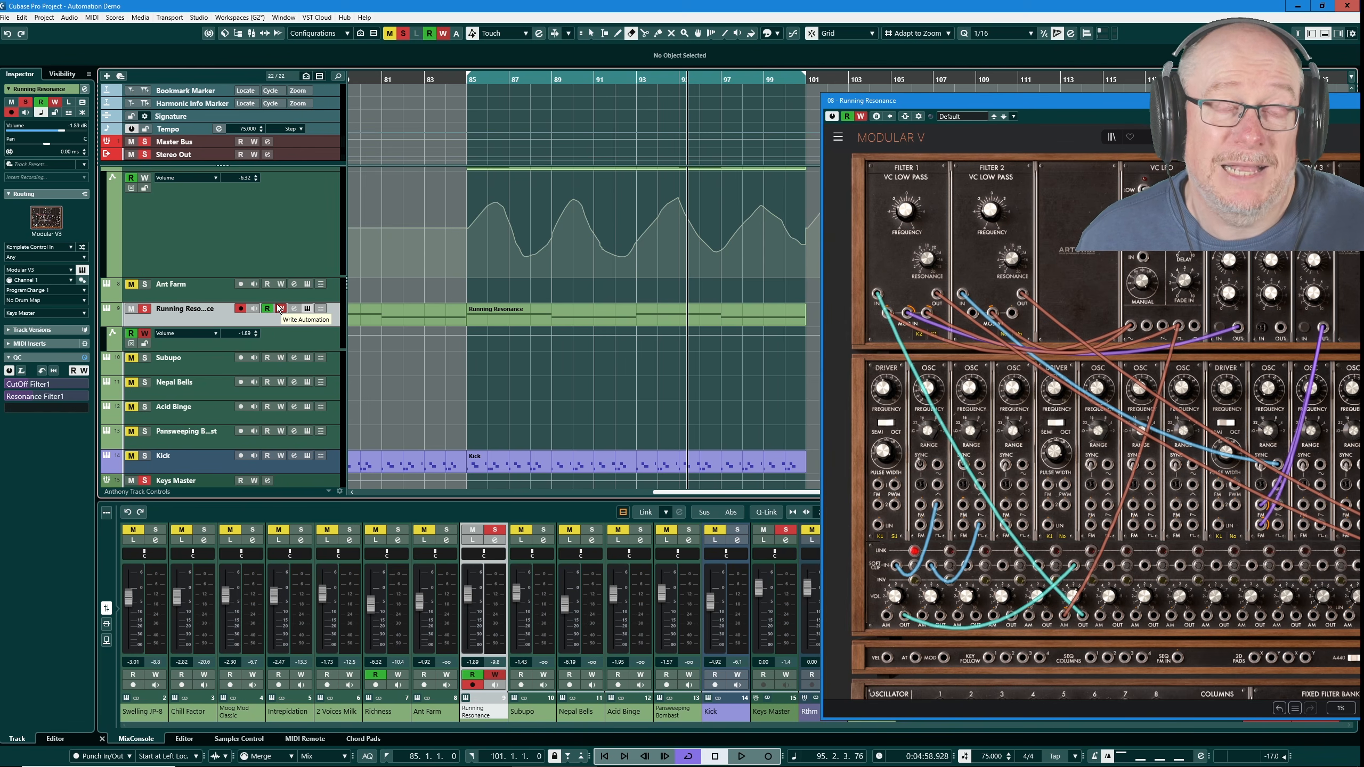
key("space")
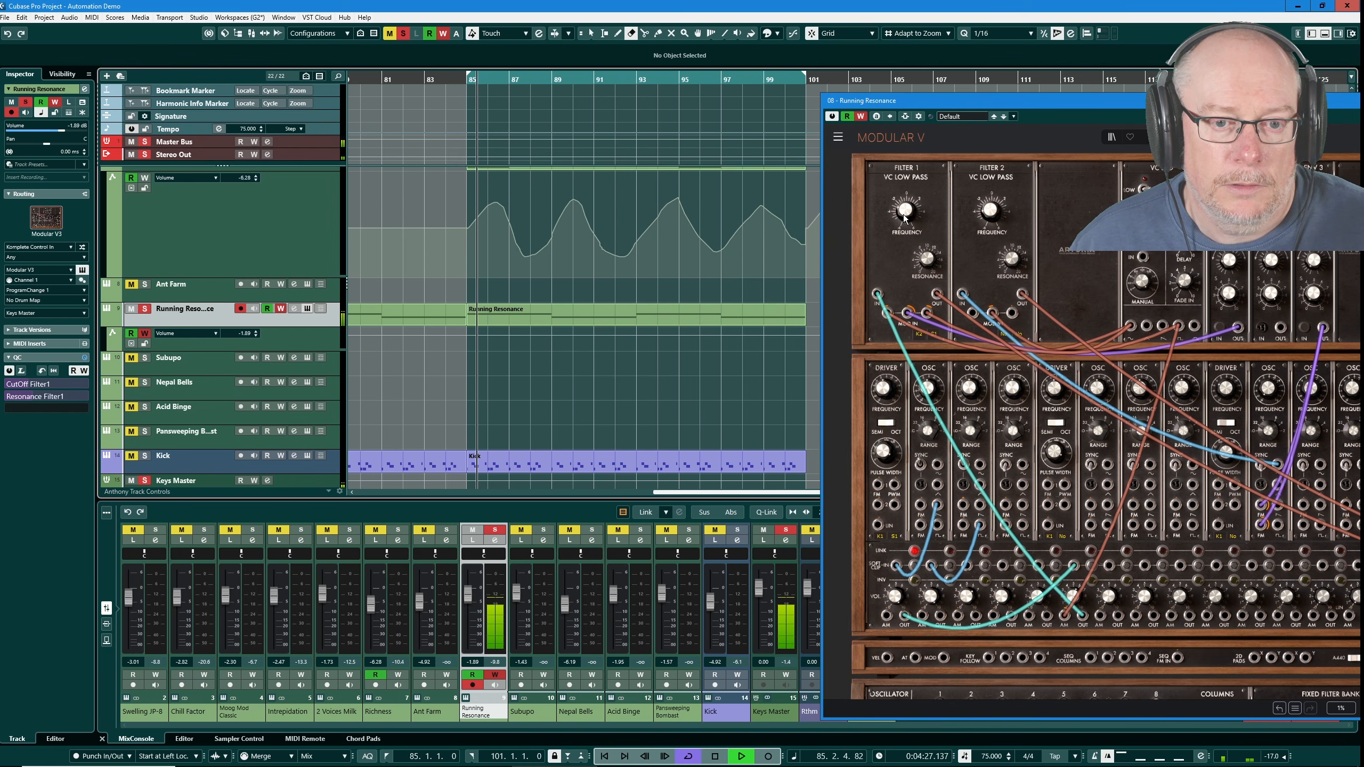
left_click_drag(906, 210, 906, 204)
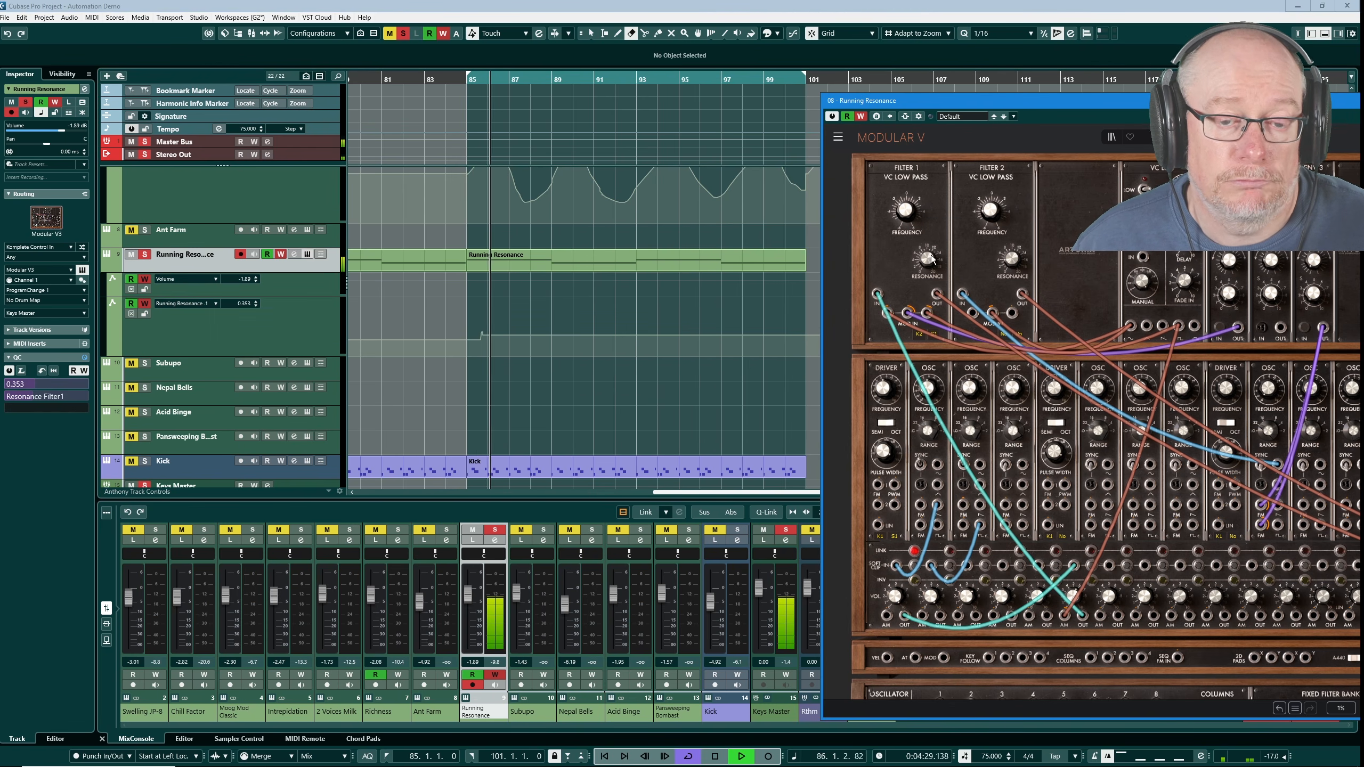
left_click_drag(923, 261, 922, 263)
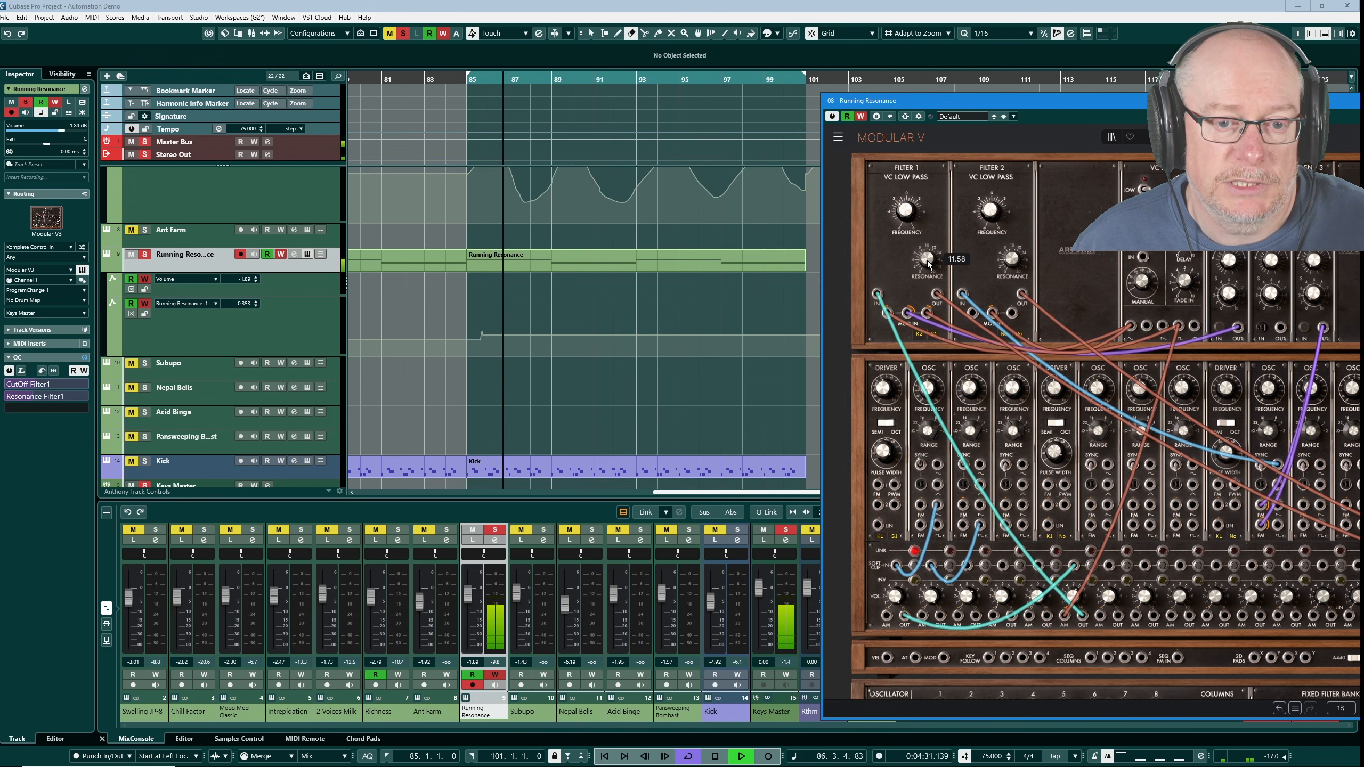
left_click(715, 756)
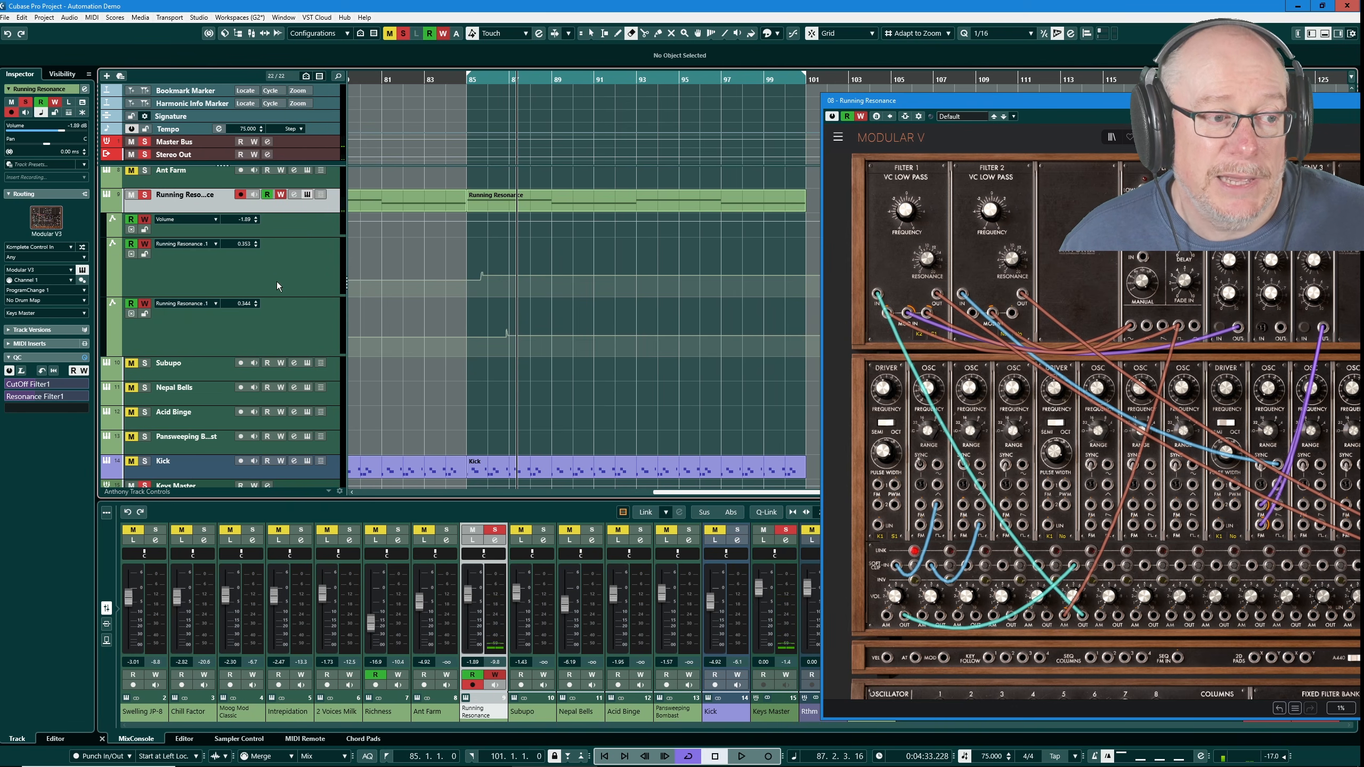
Browse the cutoff lane's additional parameters under Running Resonance, Filter, Filtre 1, and close the parameter selection without choosing one.
left_click(190, 243)
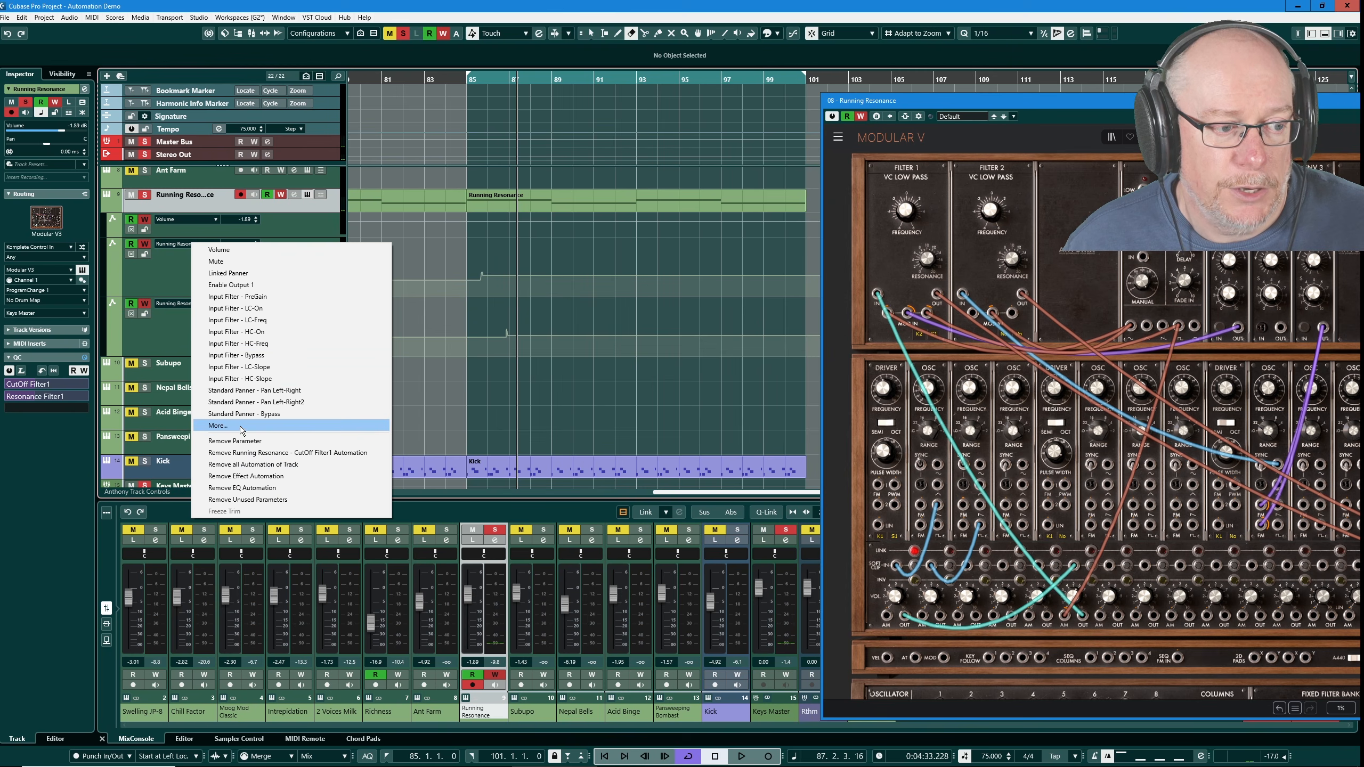
left_click(192, 247)
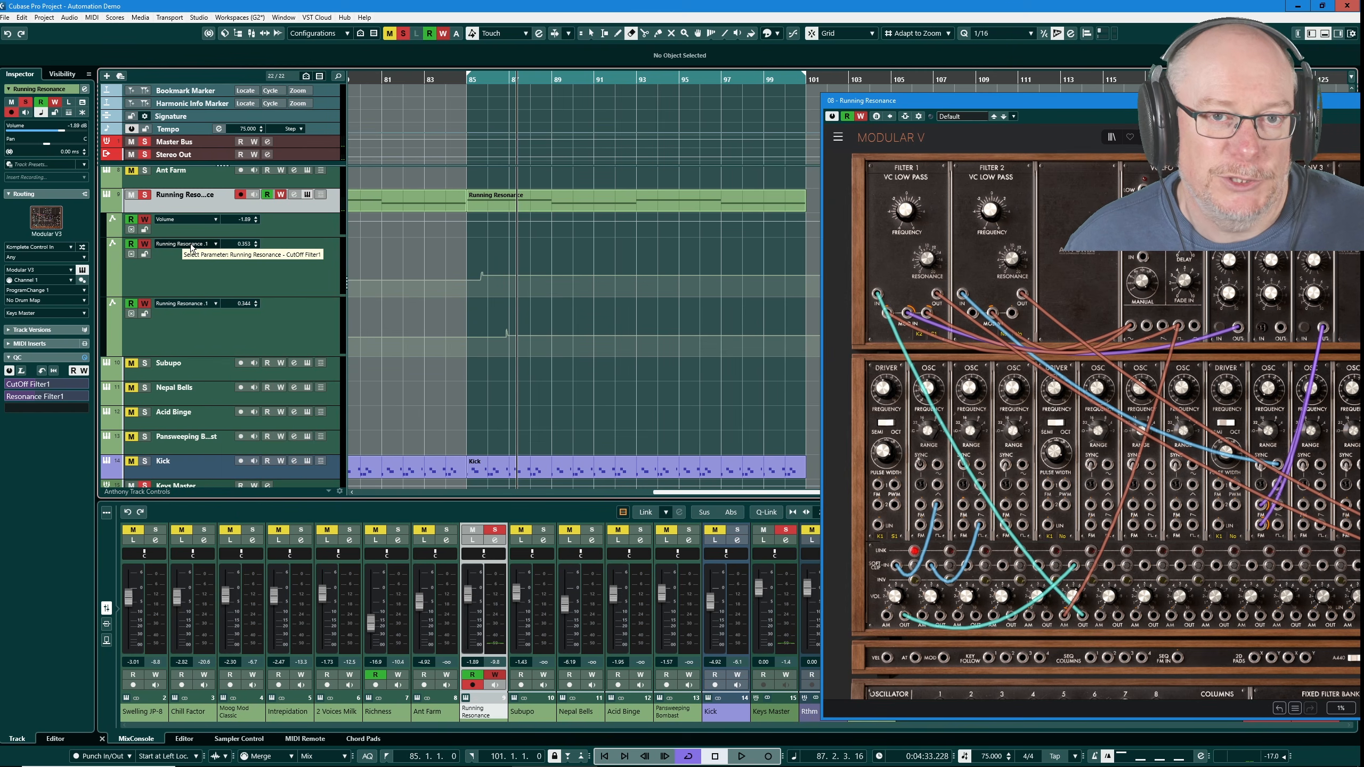
left_click(205, 245)
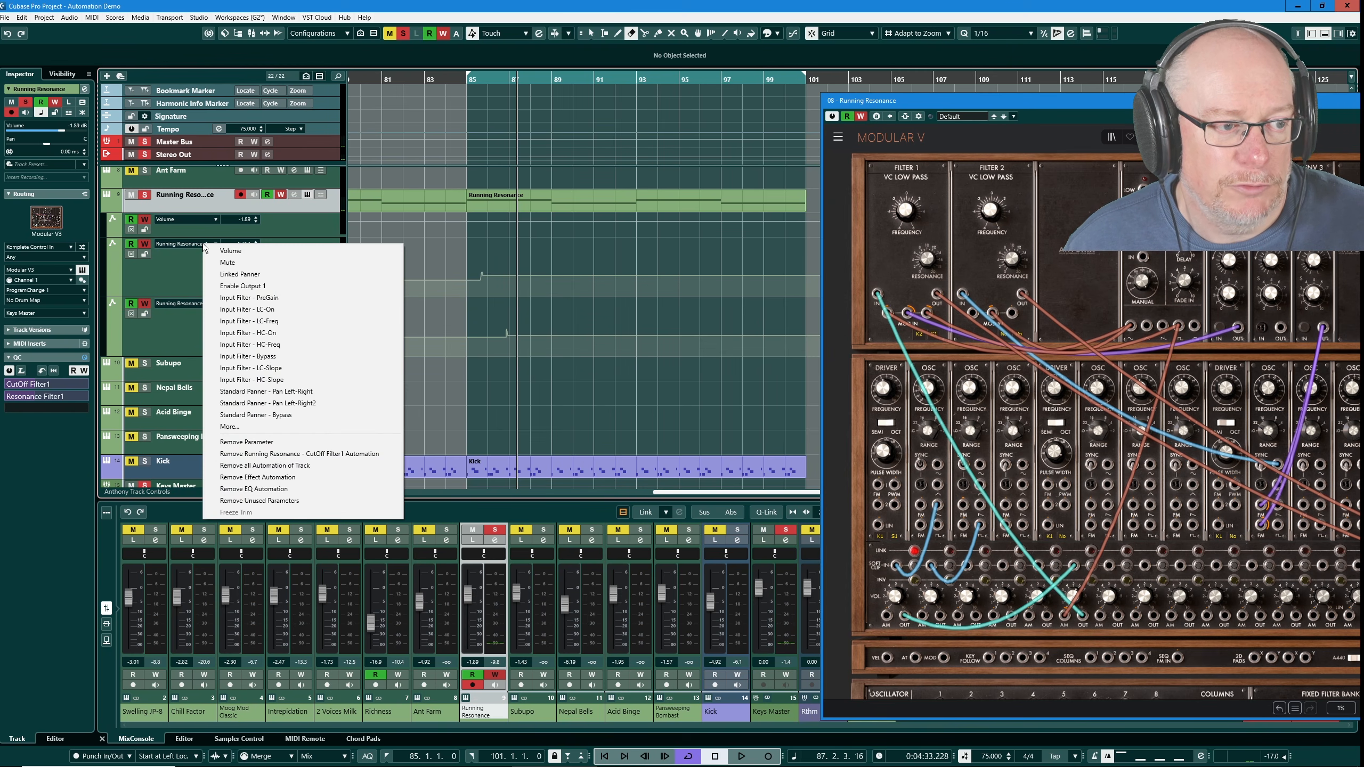
left_click(228, 428)
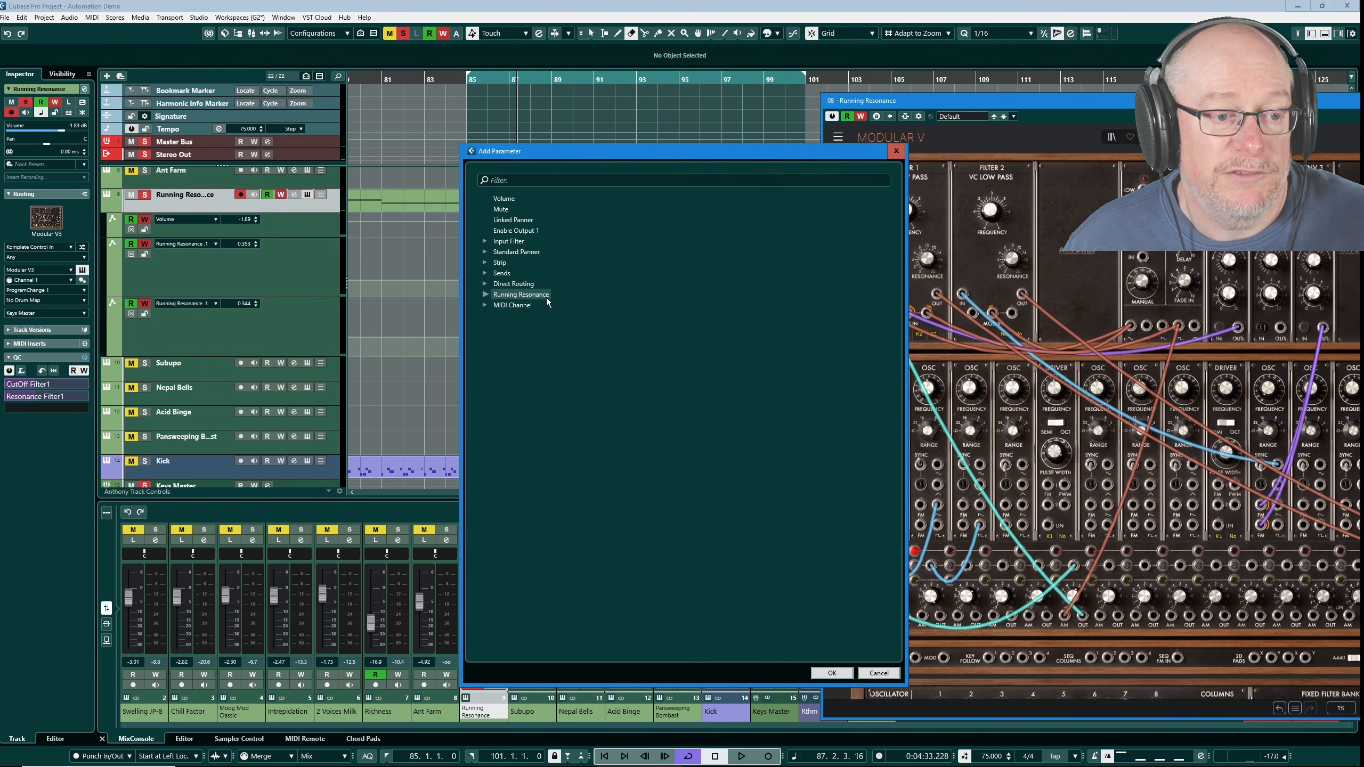
left_click(485, 295)
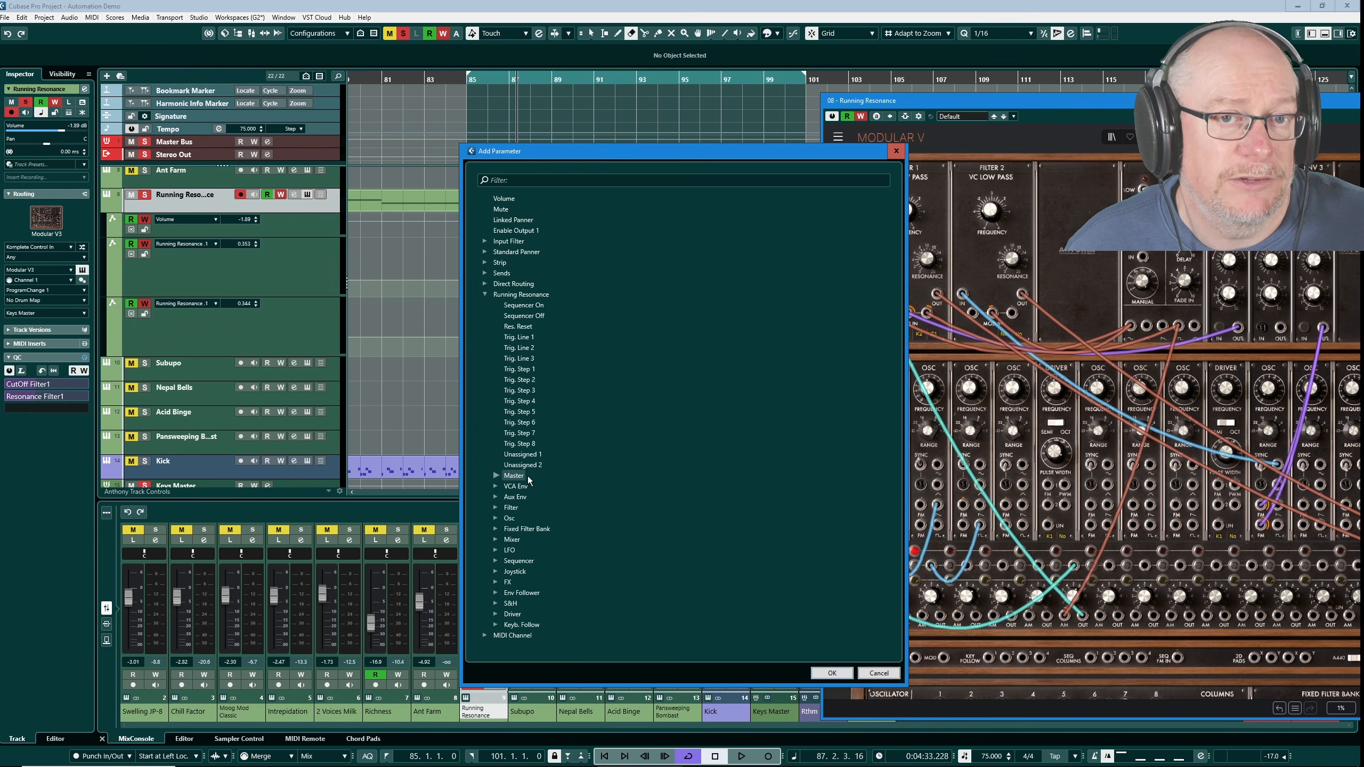
left_click(496, 510)
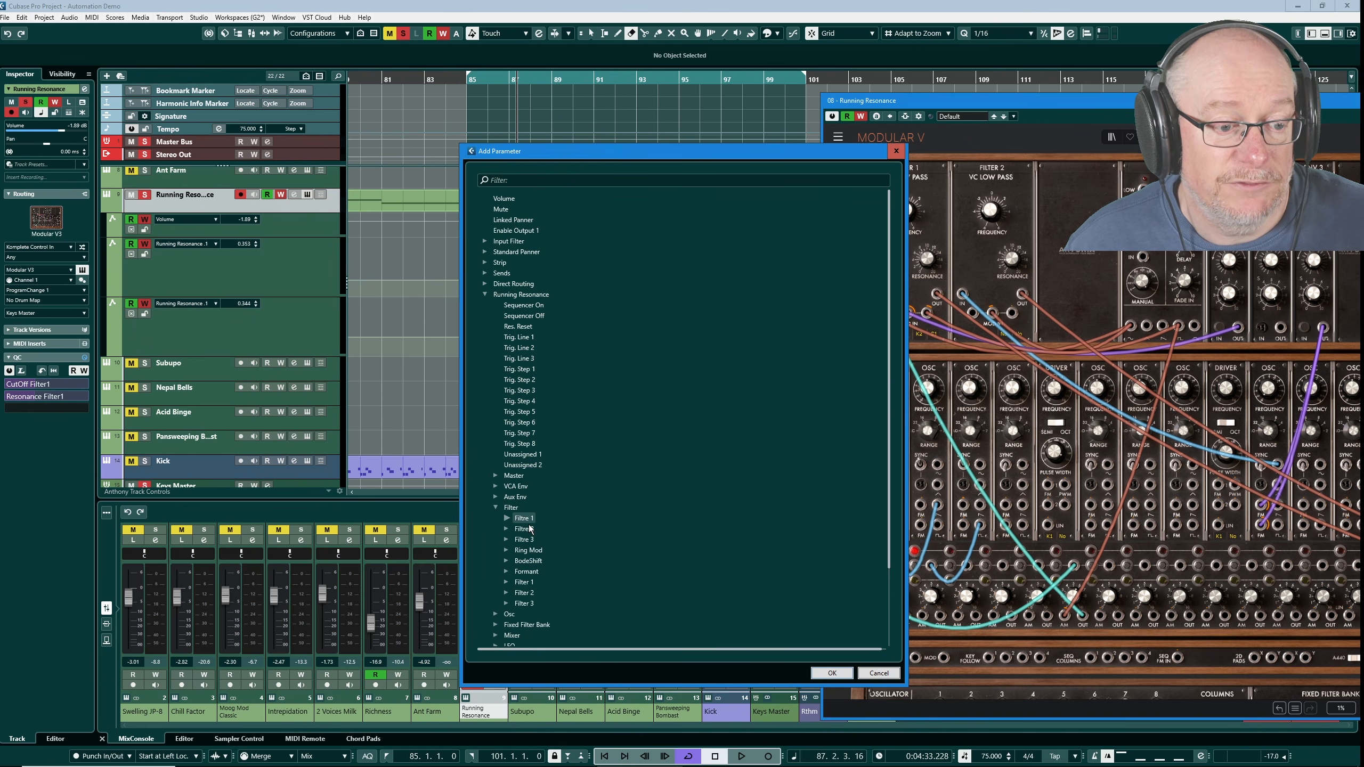
left_click(505, 518)
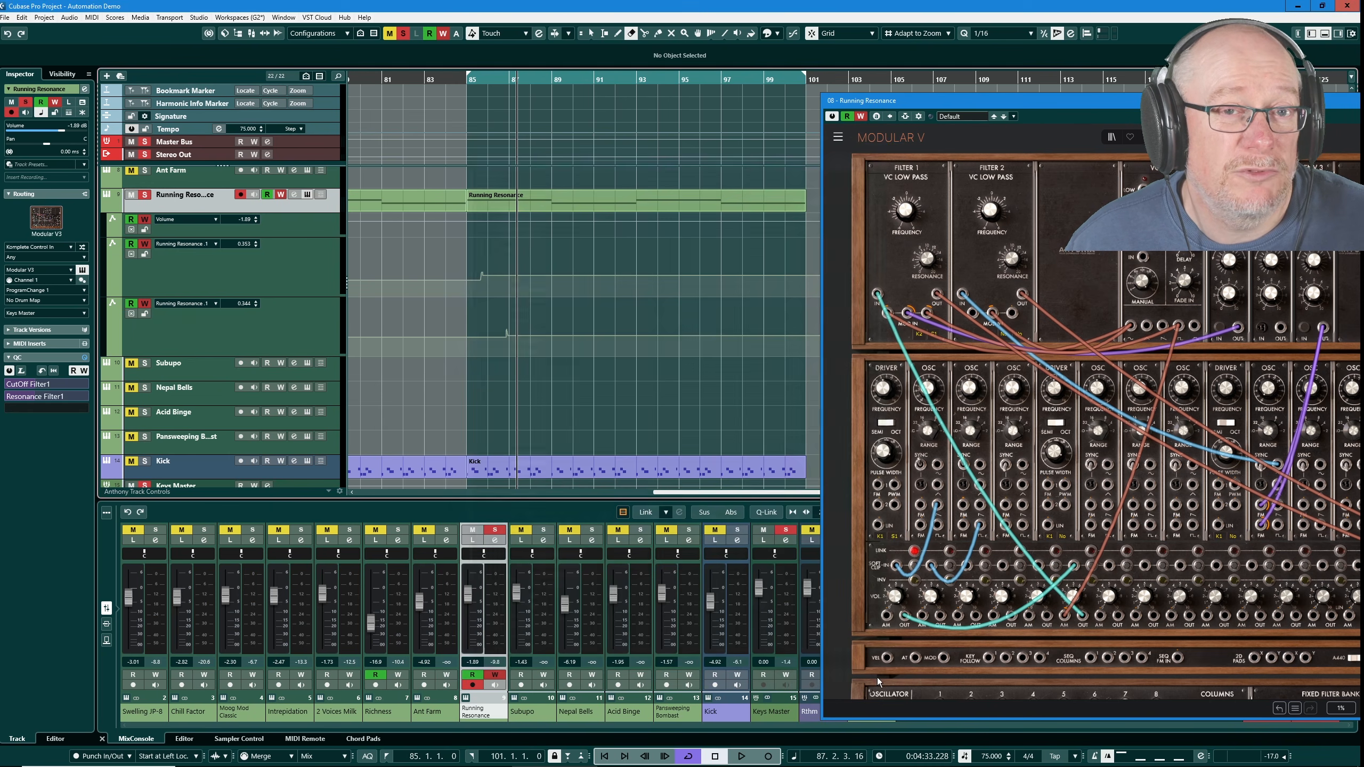
left_click(879, 674)
Close the Modular V window and play the Running Resonance track from bar 85.
left_click_drag(1006, 102, 553, 86)
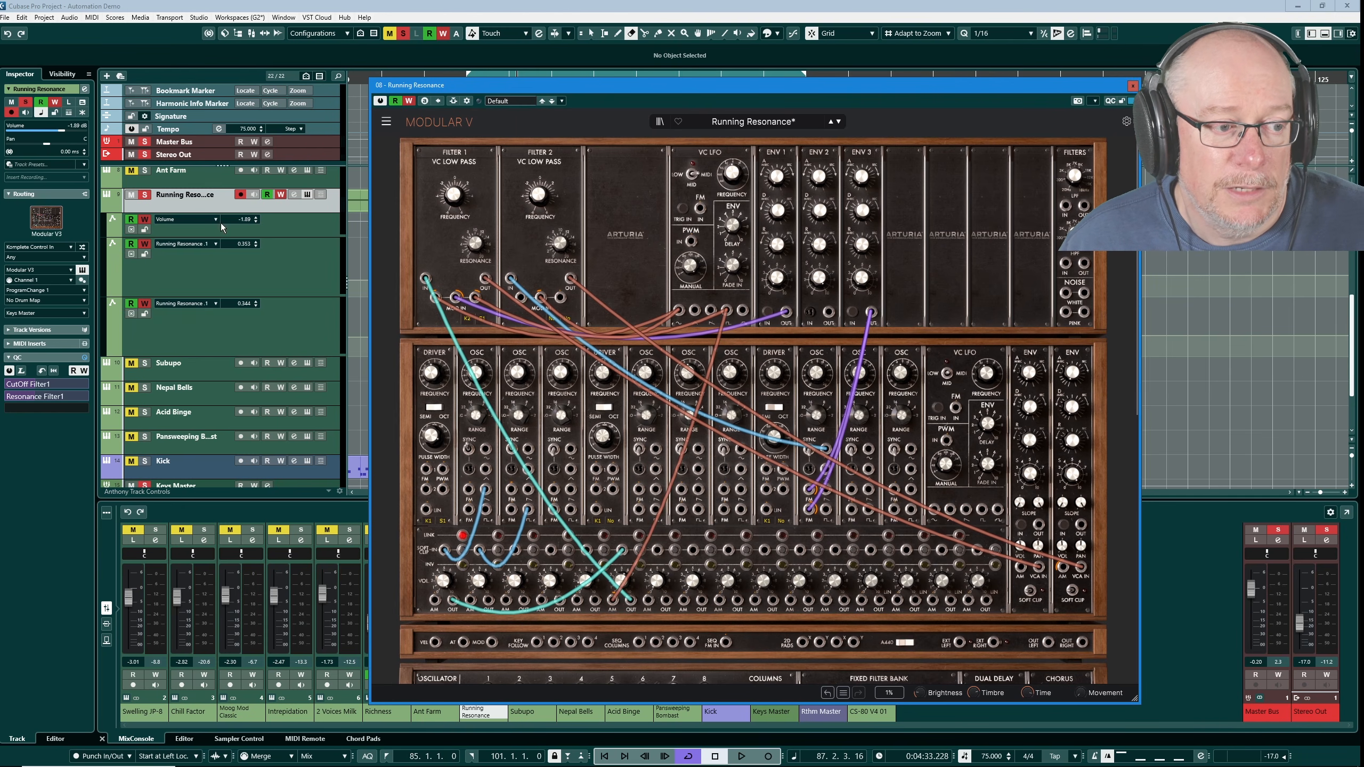
left_click(1133, 85)
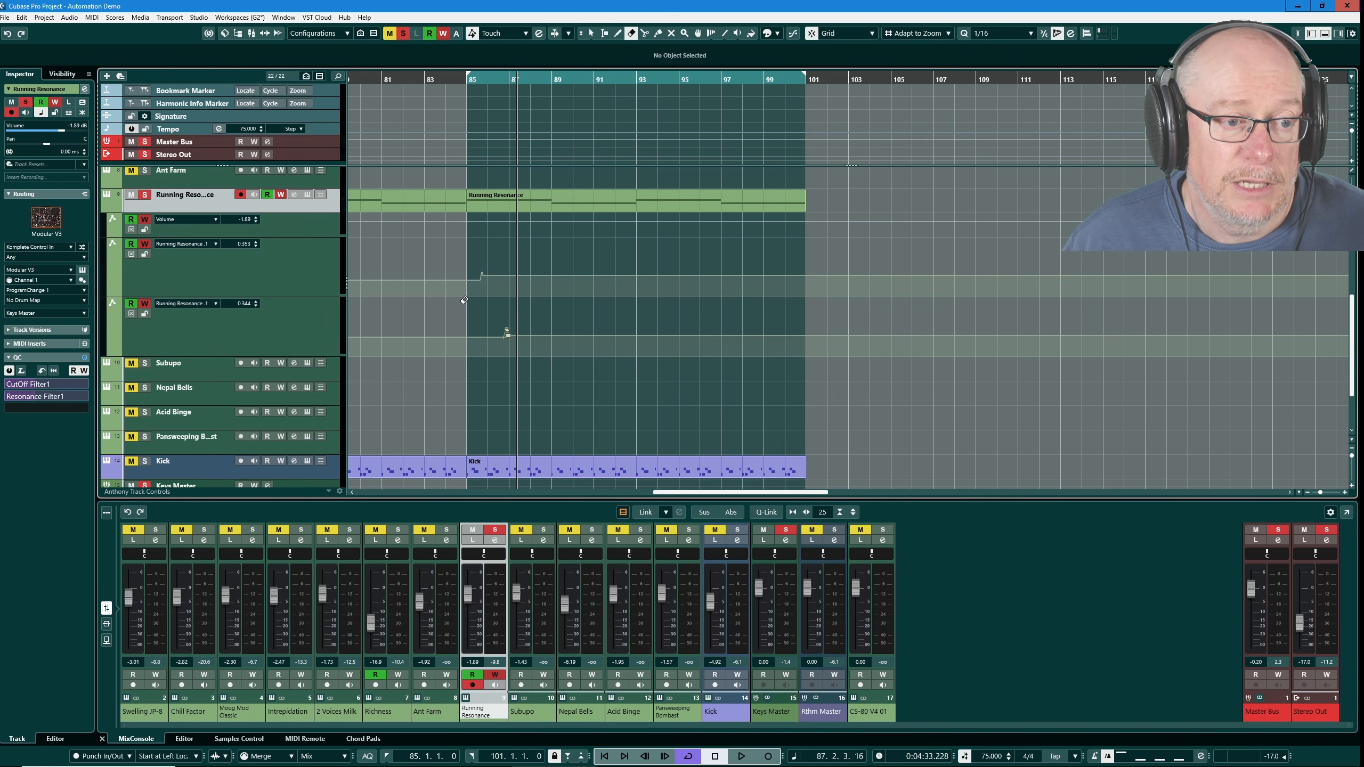
scroll(465, 301, "up", 4)
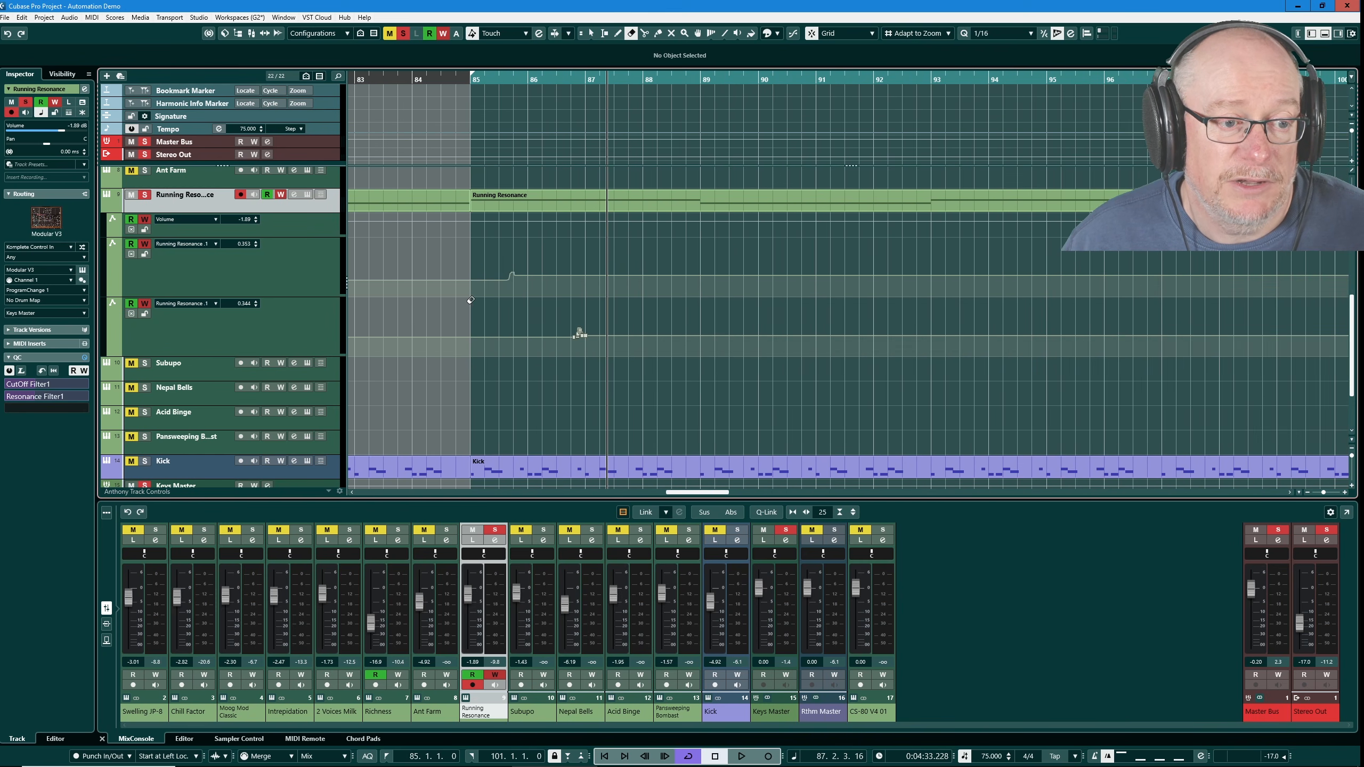
left_click(478, 78)
key("space")
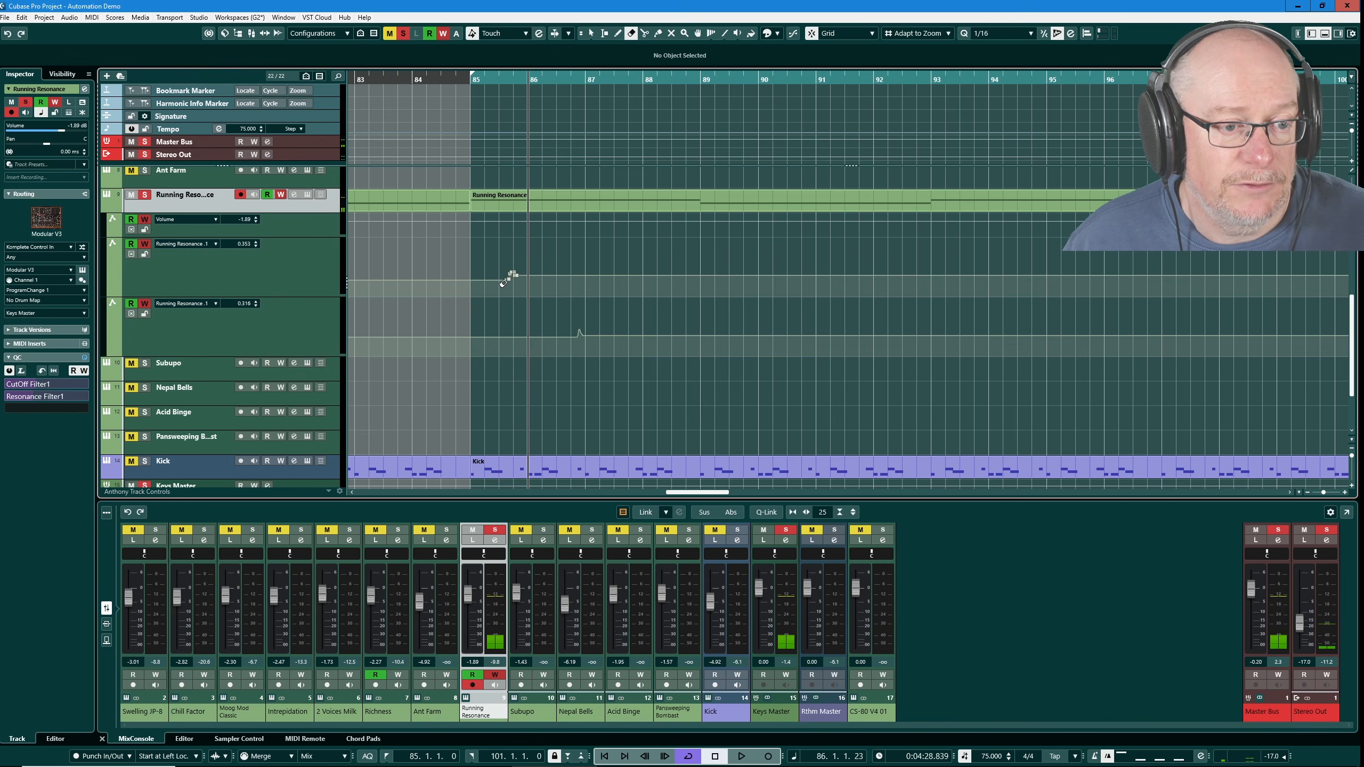
With the Object Selection tool, select the recorded cutoff points before bar 86 and shift them to start at 85.4.1.
key("1")
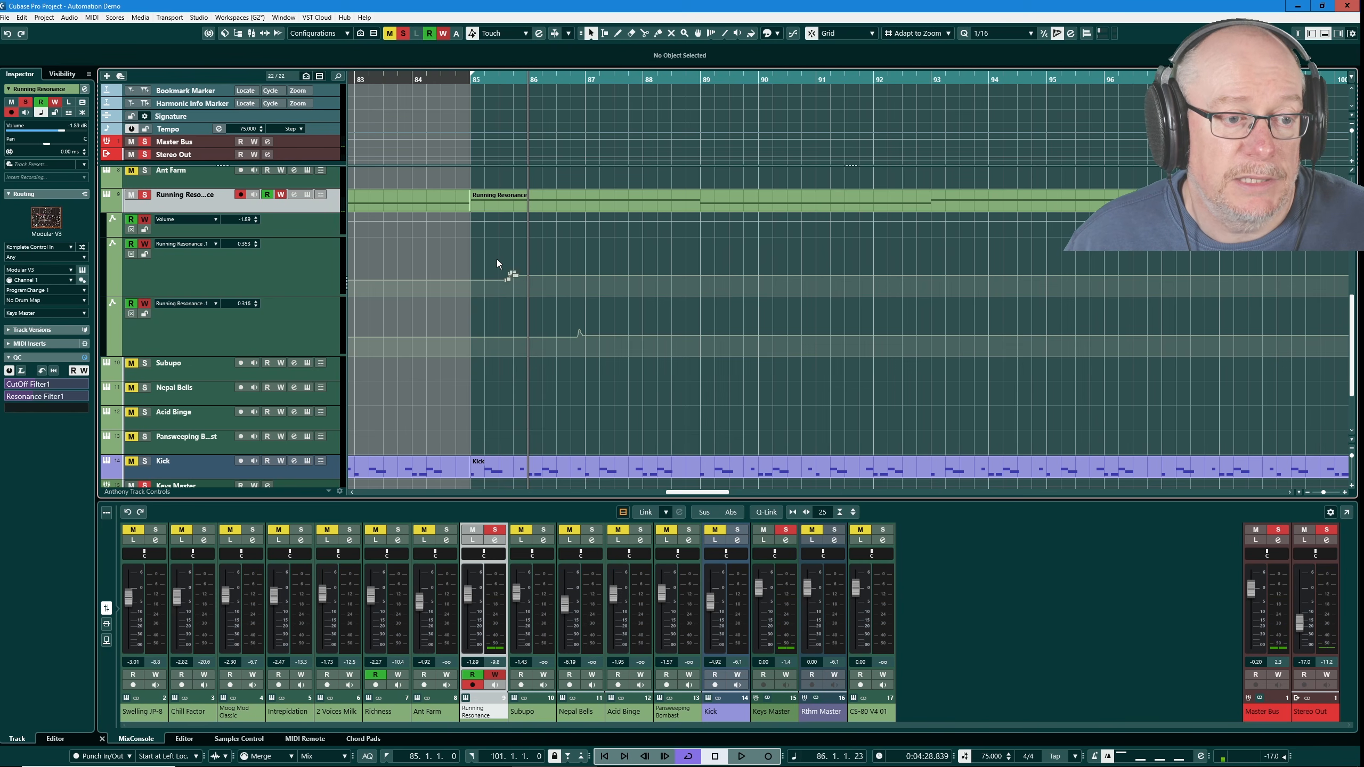
left_click_drag(496, 259, 550, 257)
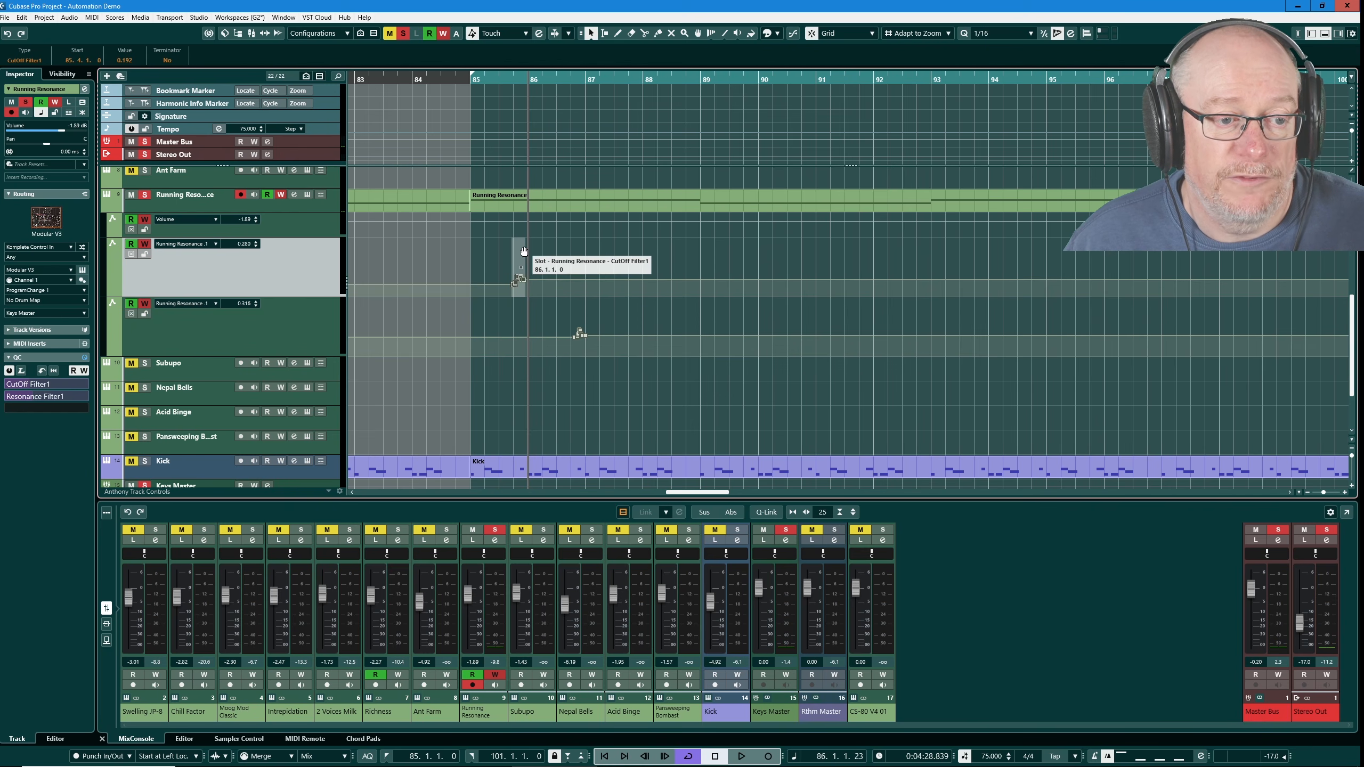
left_click(521, 325)
Move the last point of the cutoff bump to 86.1.1.0 at a value of about 0.329.
scroll(517, 291, "up", 3)
scroll(517, 291, "up", 3)
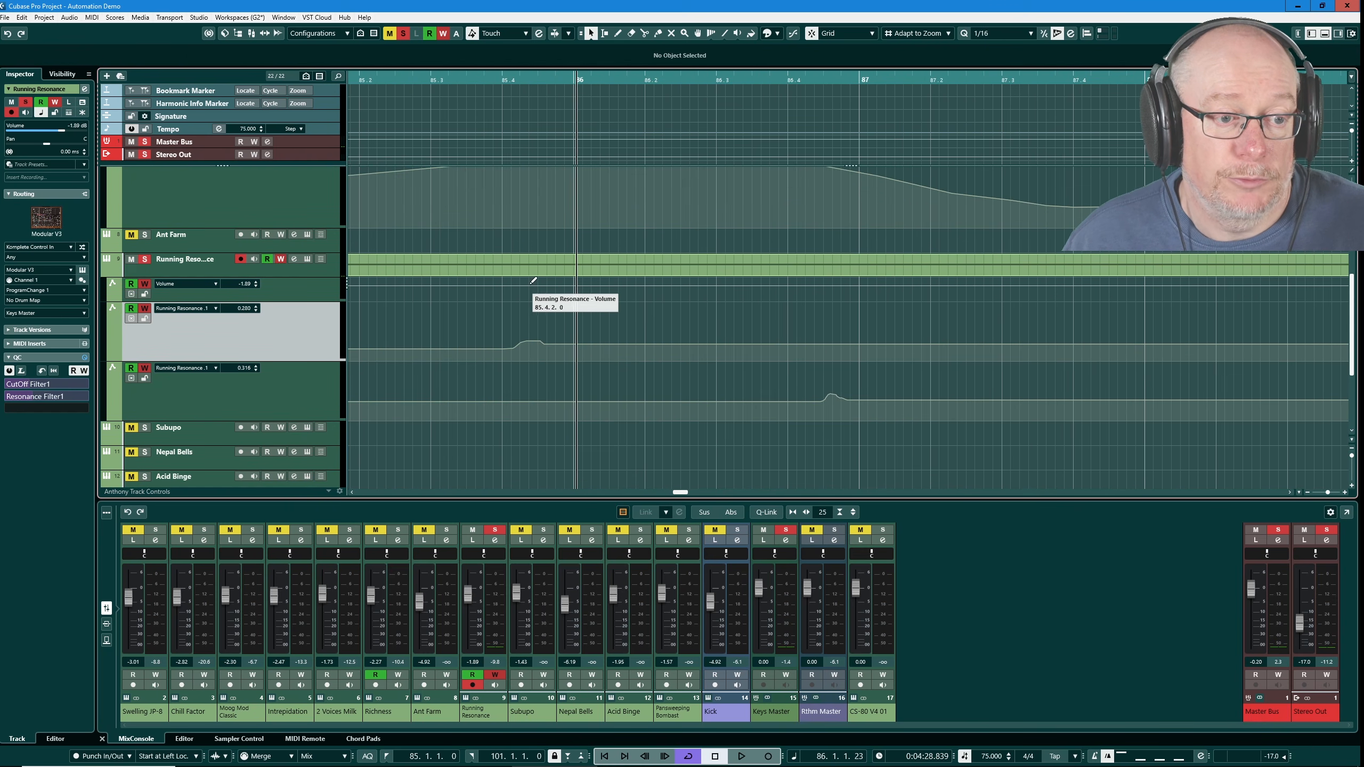
scroll(569, 344, "down", 2)
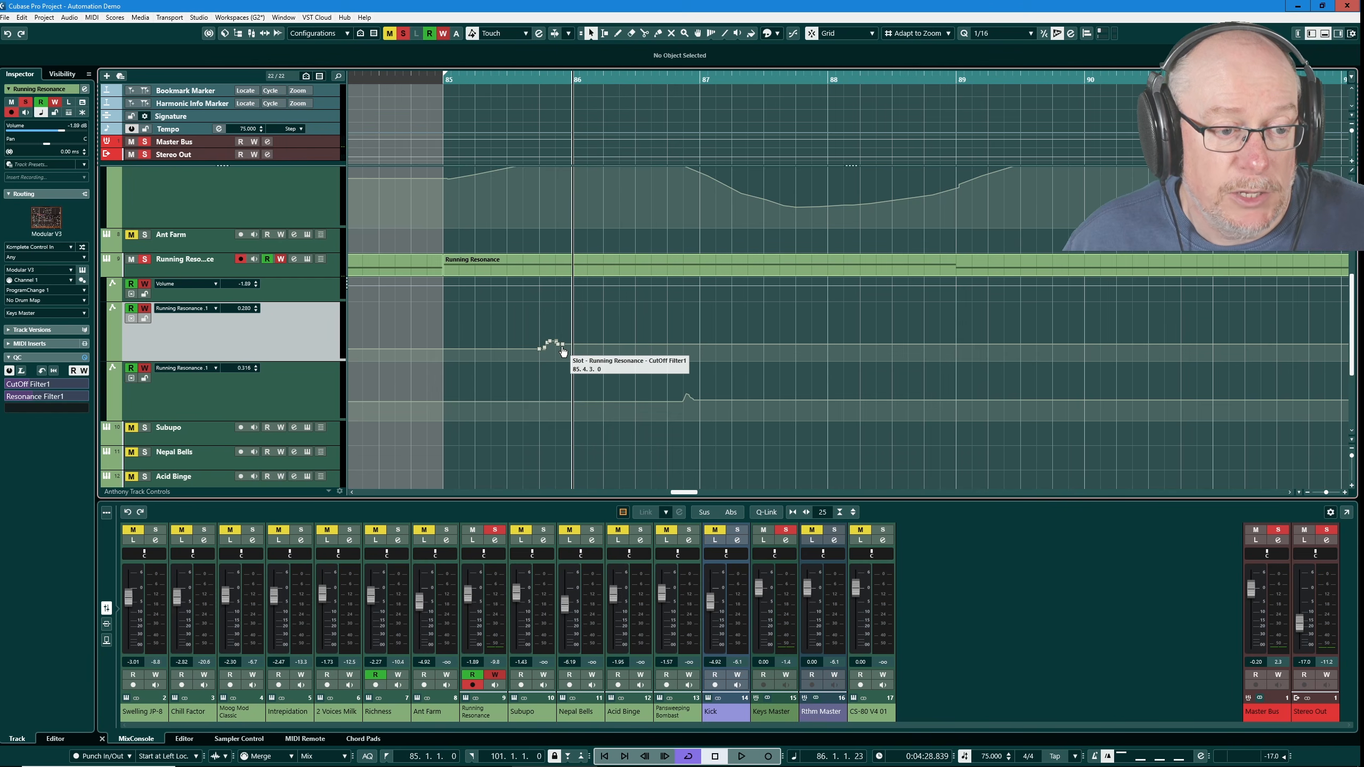
left_click(564, 347)
left_click_drag(564, 347, 571, 329)
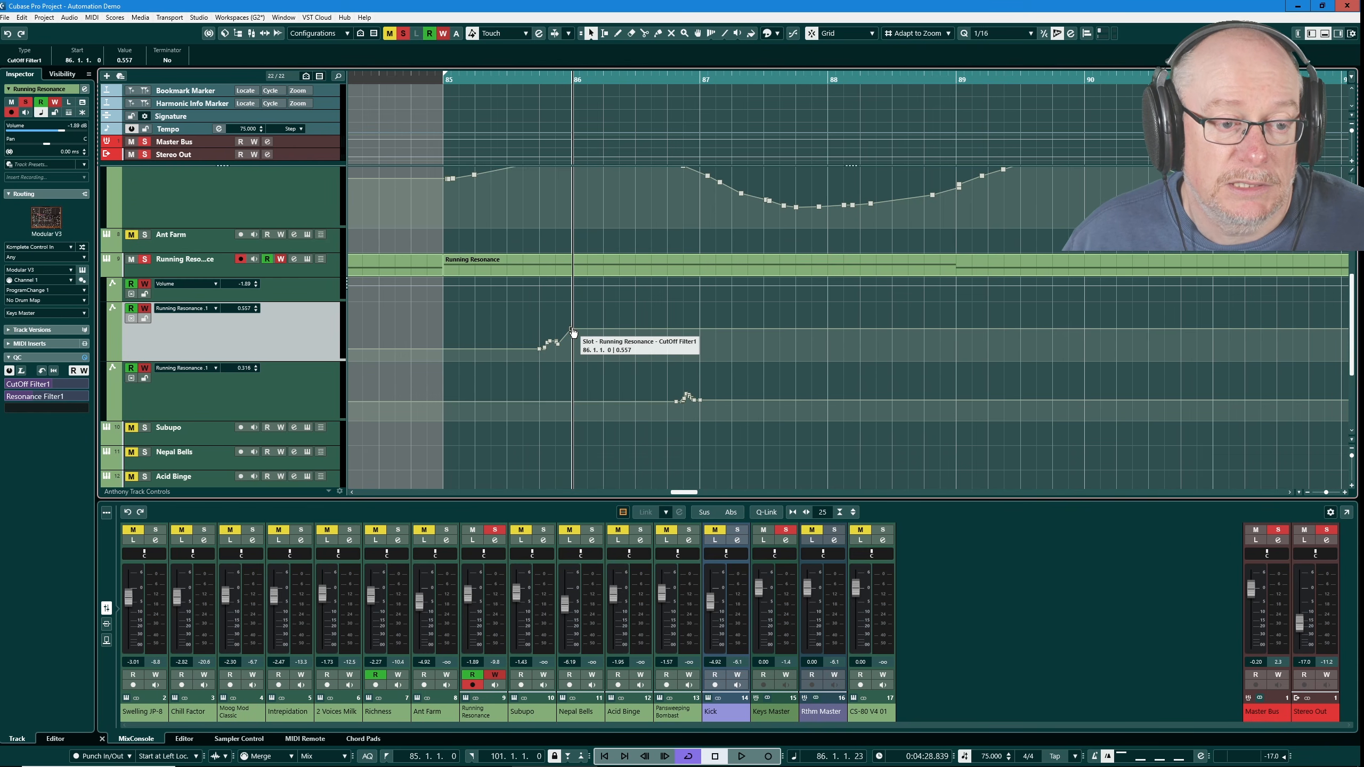
mouse_move(569, 333)
left_mouse_down()
mouse_move(572, 358)
mouse_move(574, 343)
left_mouse_up()
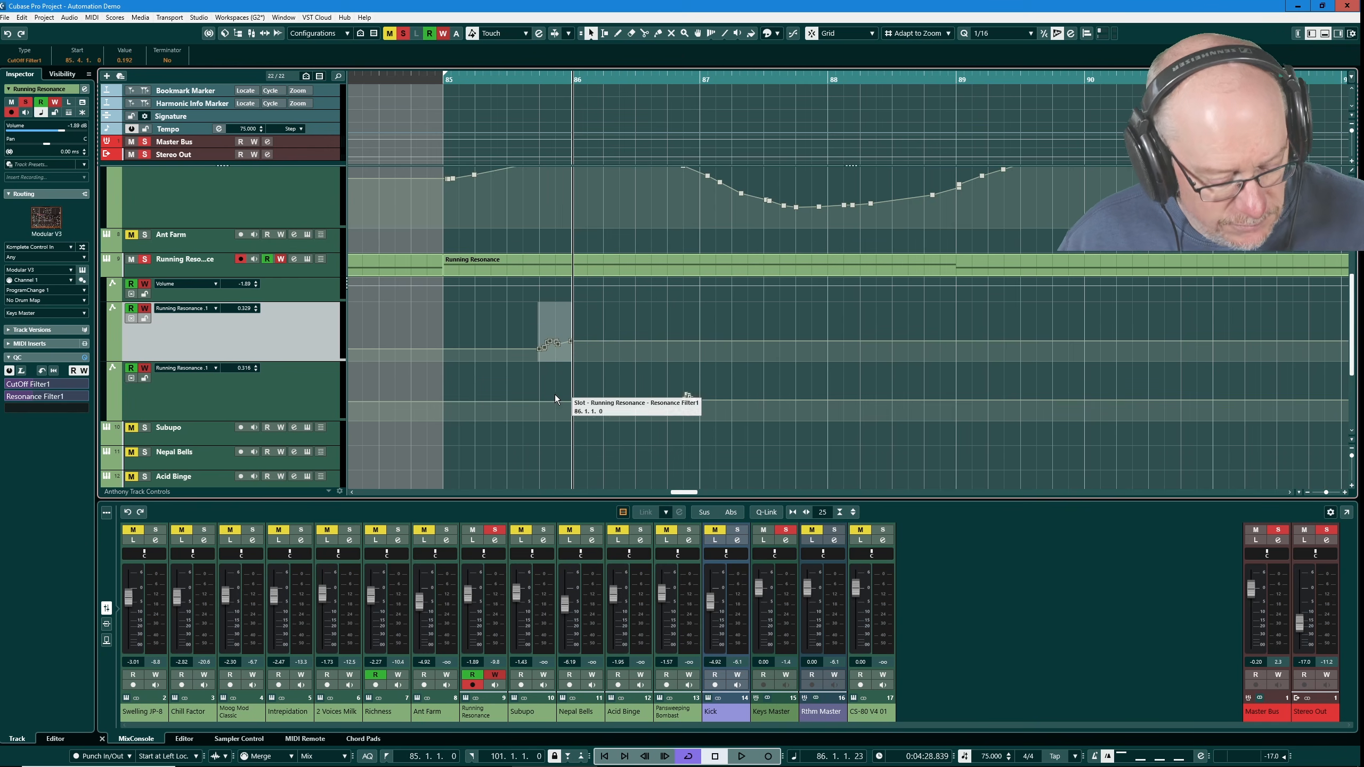
Paste five copies of the cutoff bump along its automation lane, from 86.3.1 through 88.2.3.
left_click(634, 90)
left_click(684, 80)
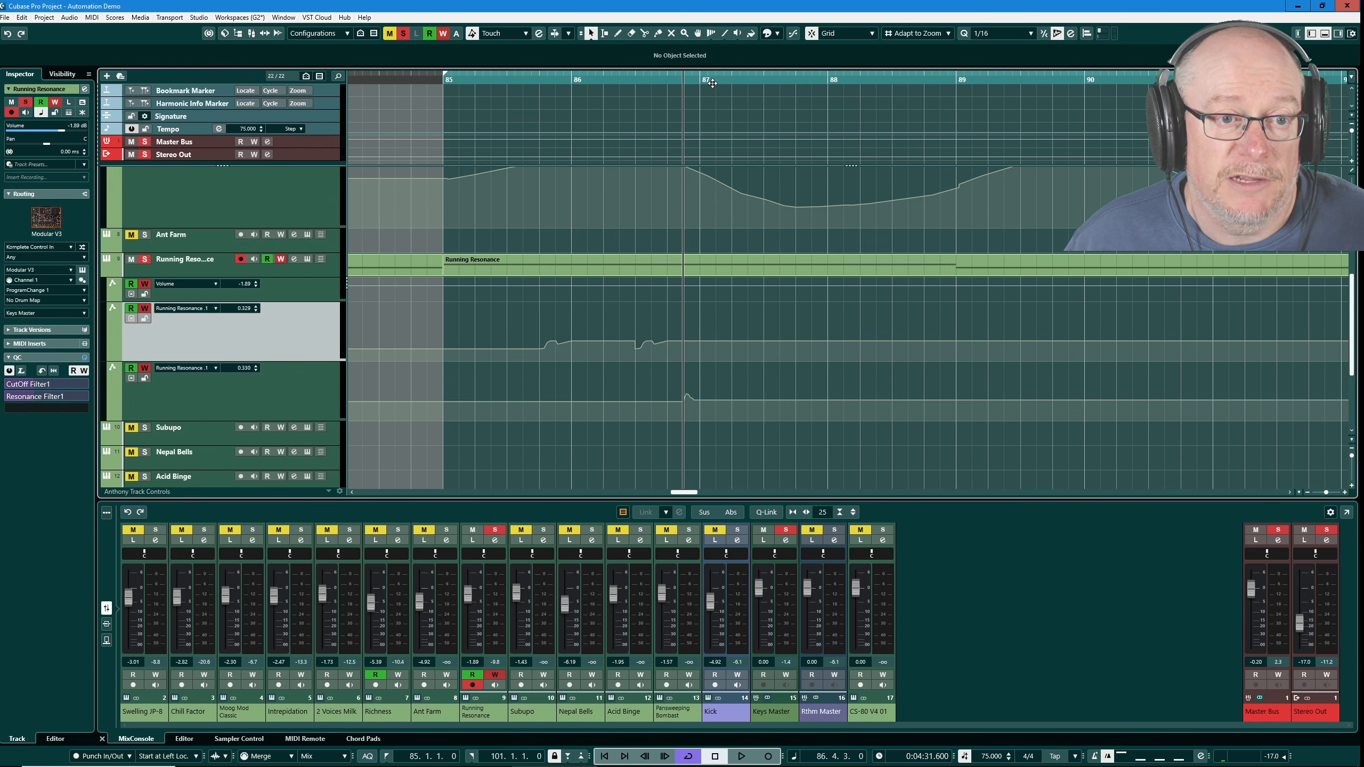
left_click(736, 80)
key("ctrl+v")
left_click(801, 80)
key("ctrl+v")
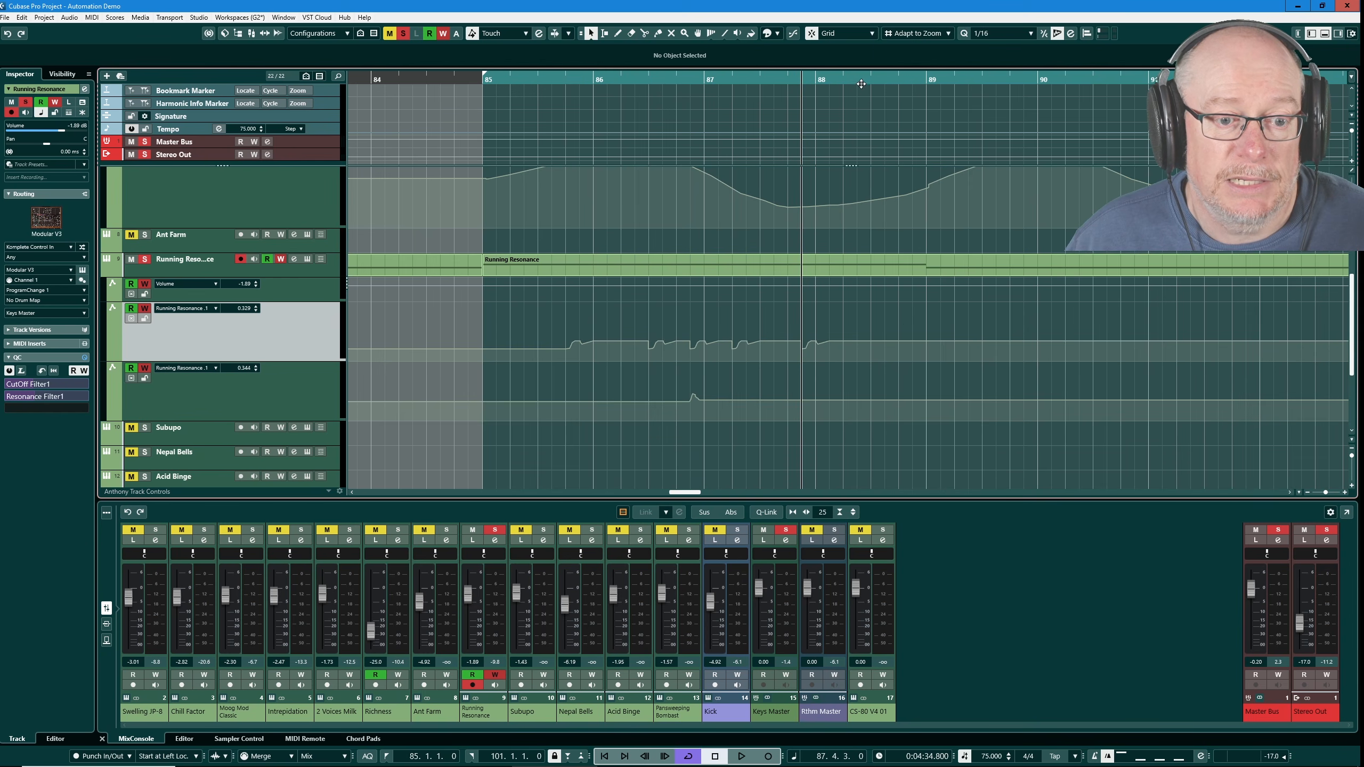
left_click(862, 79)
key("ctrl+v")
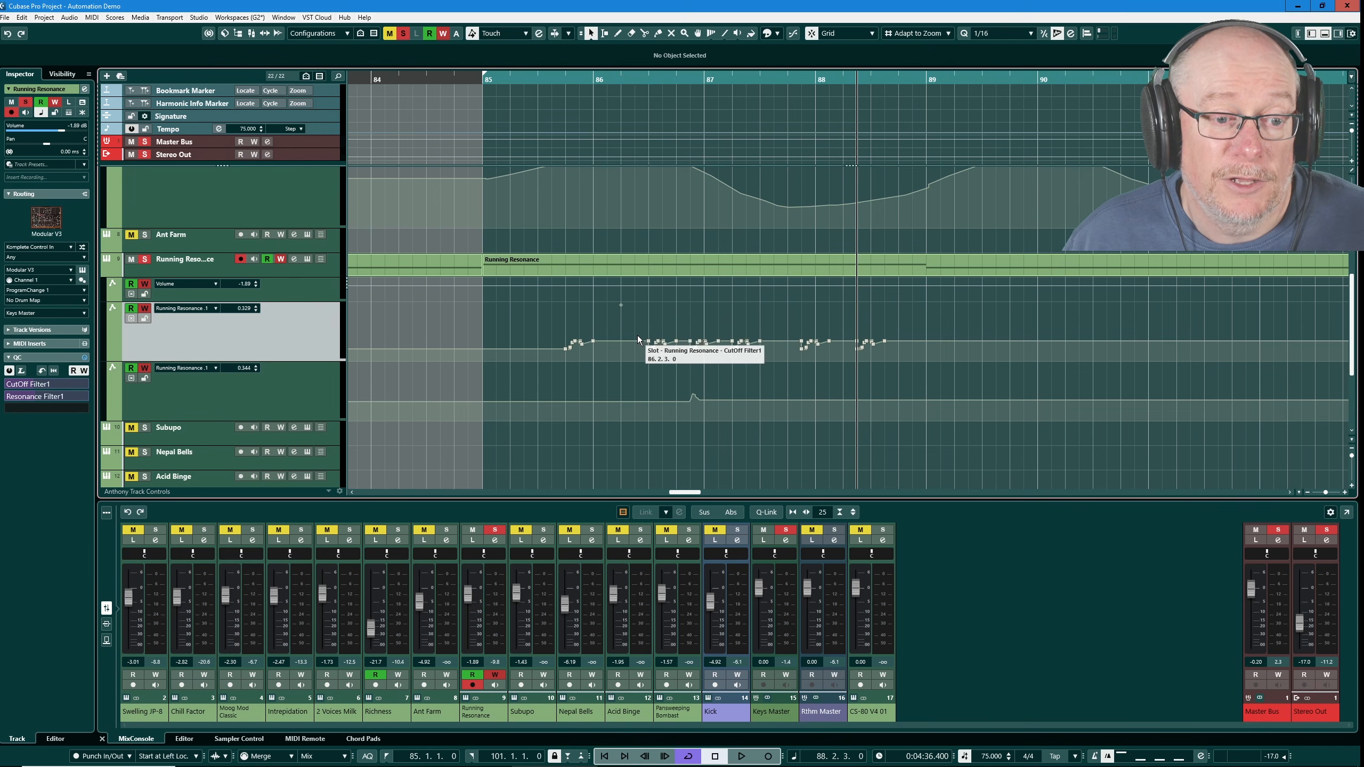
Select the three cutoff copies starting at 86.3.1, then raise and vertically scale their points into stronger sweeps.
left_click_drag(637, 324, 773, 360)
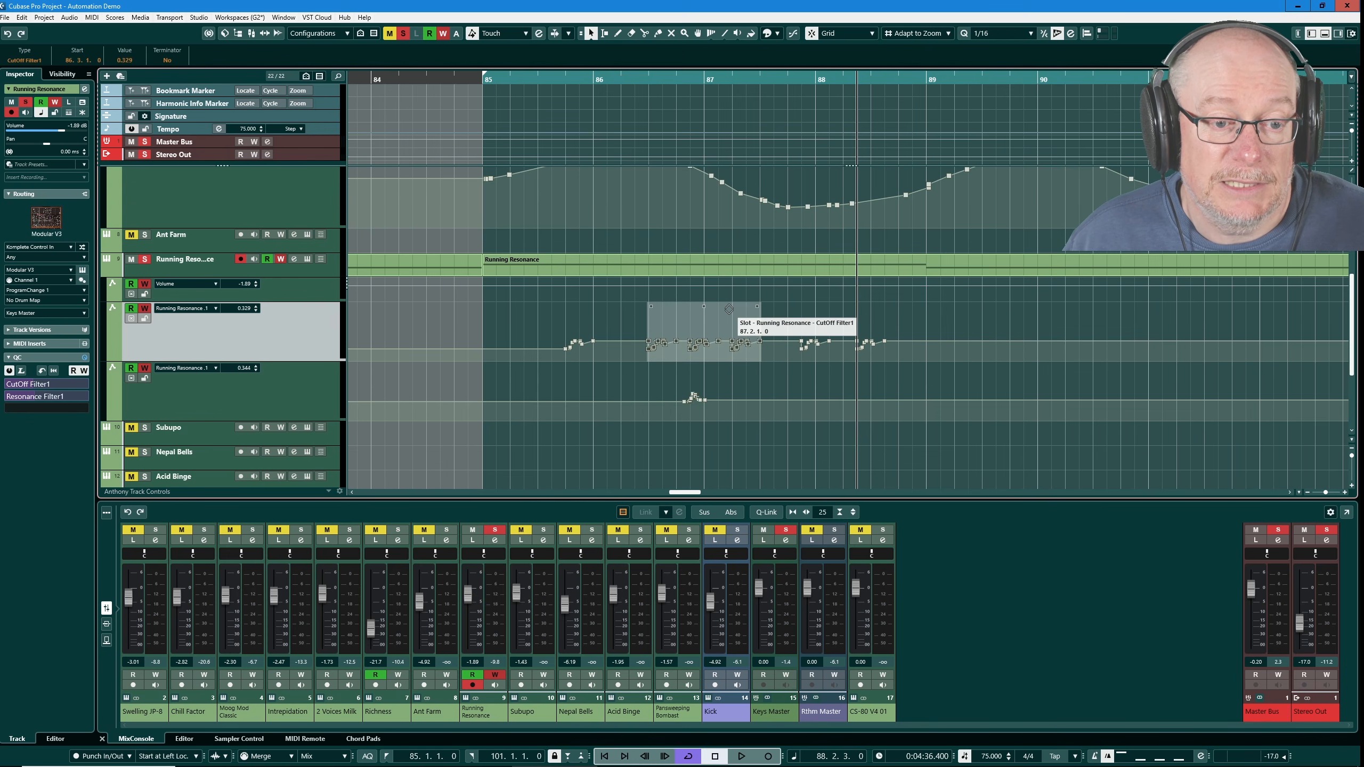
mouse_move(730, 308)
left_mouse_down()
mouse_move(731, 274)
mouse_move(731, 289)
left_mouse_up()
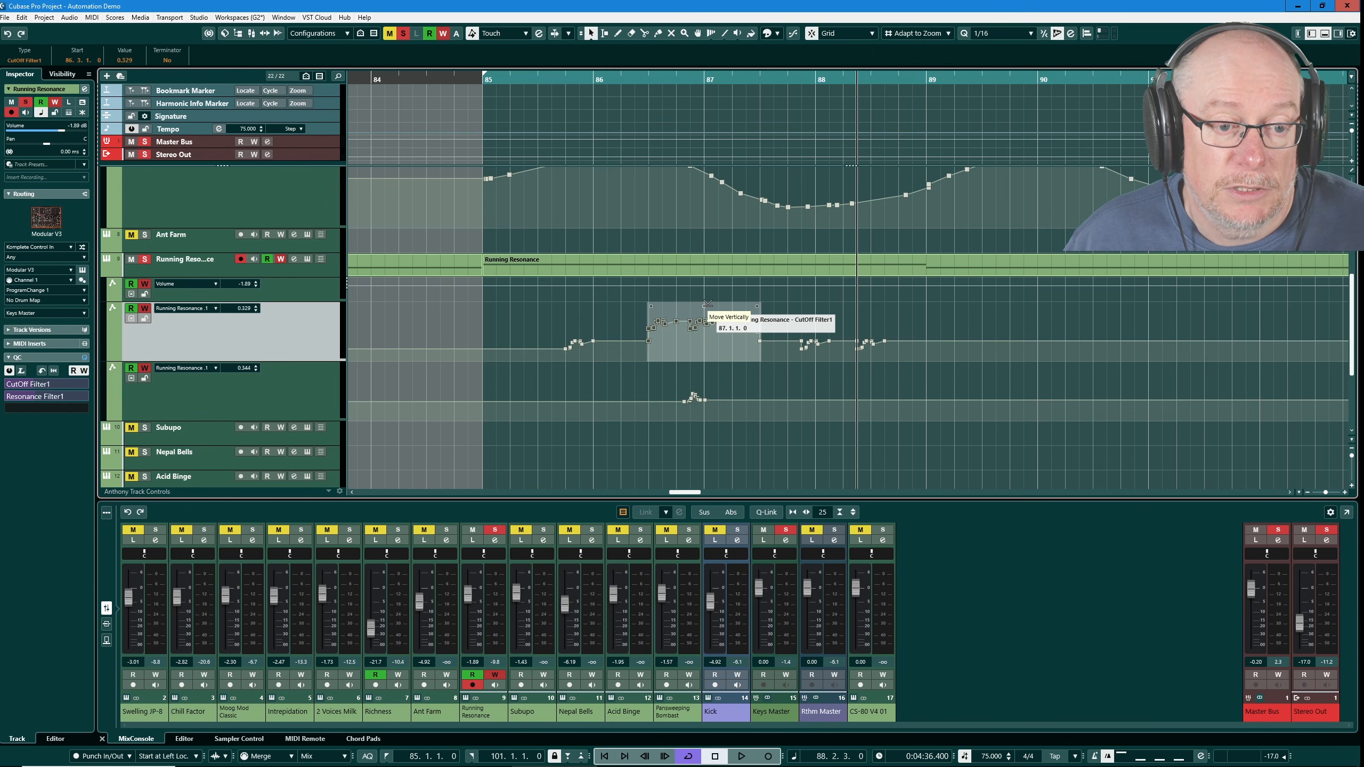
left_click_drag(708, 304, 706, 263)
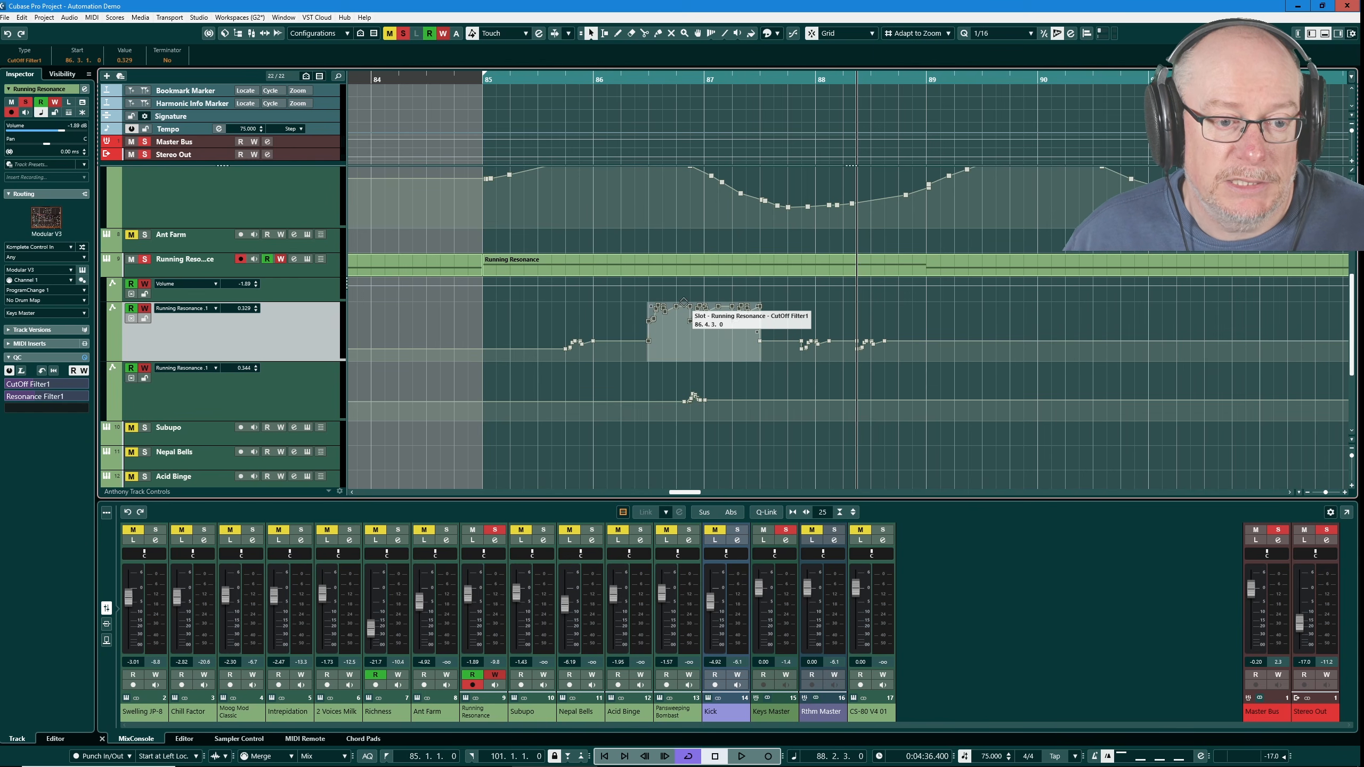
left_click_drag(683, 302, 706, 280)
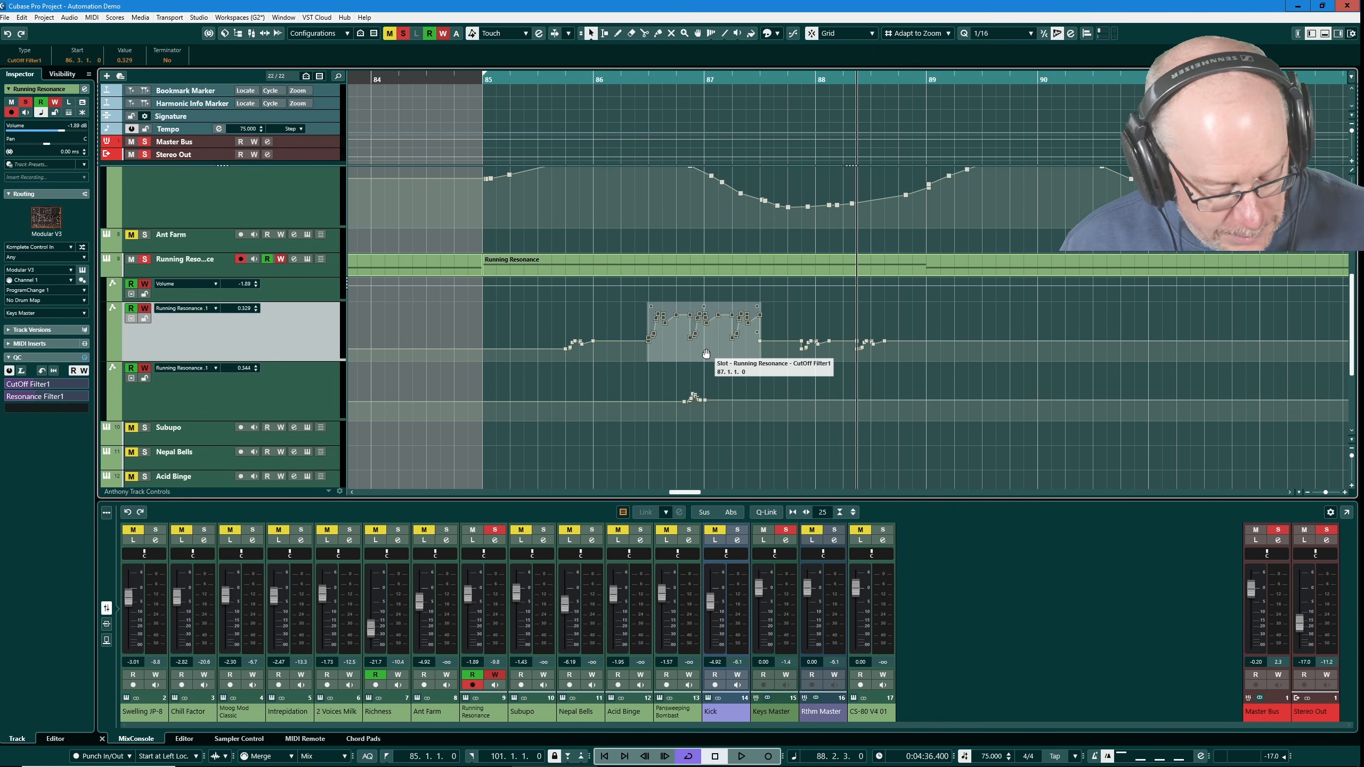
Paste copies of the enlarged three-bump cutoff group at 87.4.1 and 88.4.3.
left_click(788, 80)
key("ctrl+v")
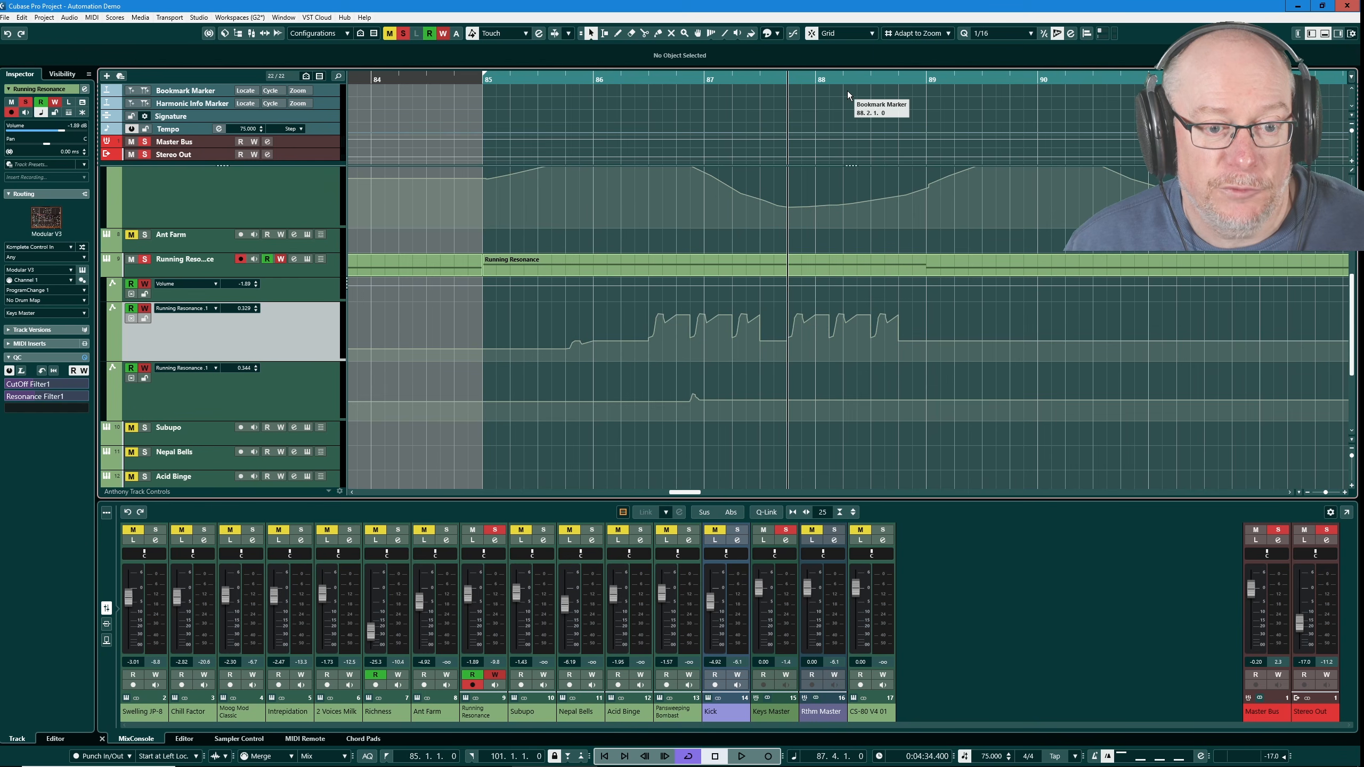
left_click(917, 82)
key("ctrl+v")
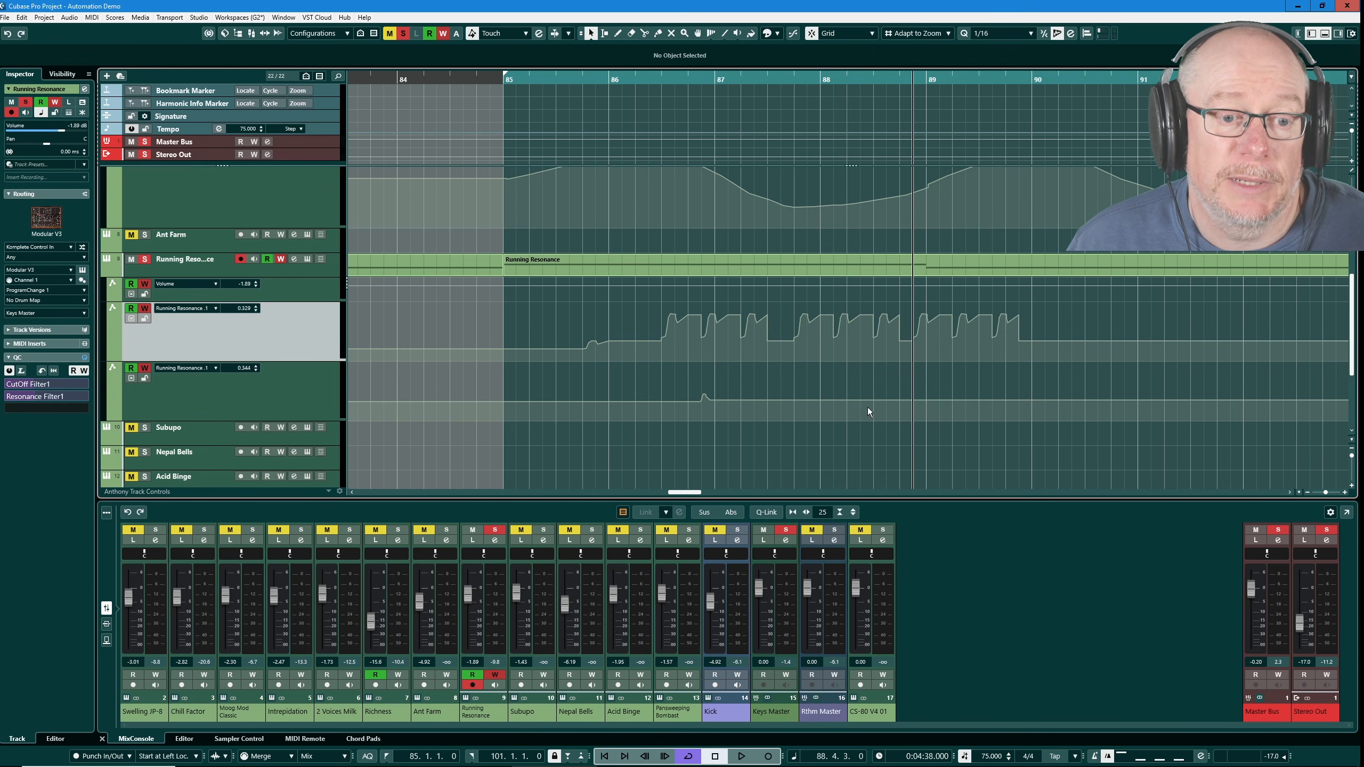
Play back the edited cutoff automation from its first enlarged group, stop, and turn off automation writing on the Running Resonance track.
left_click(671, 81)
key("space")
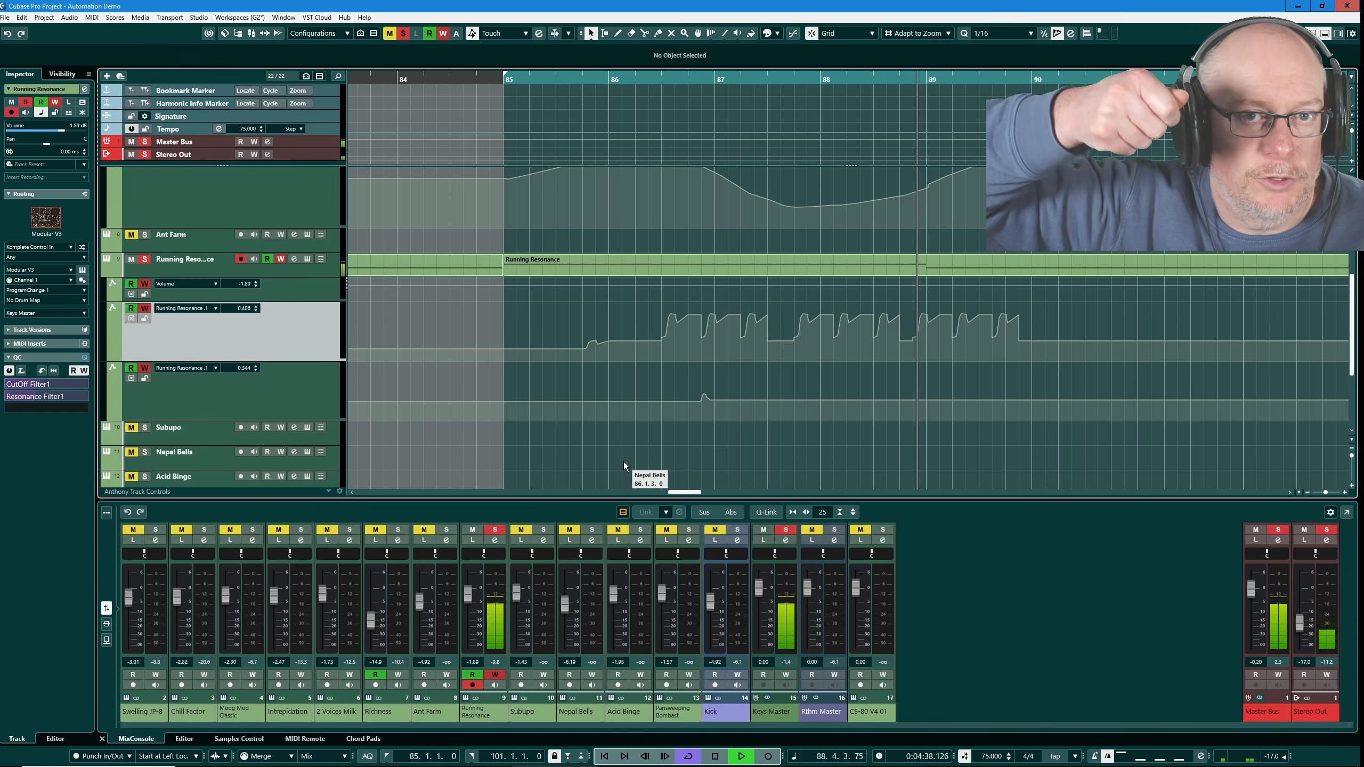
key("space")
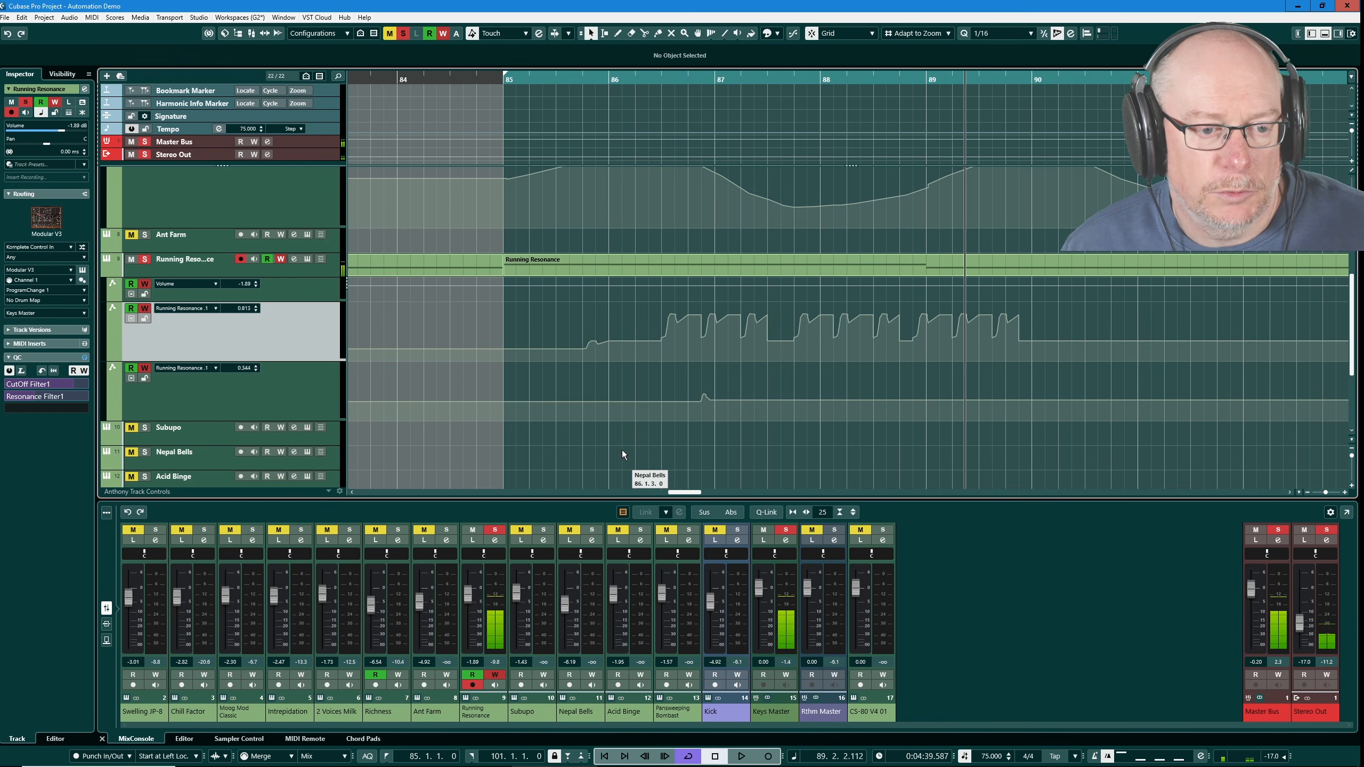
scroll(669, 340, "down", 6)
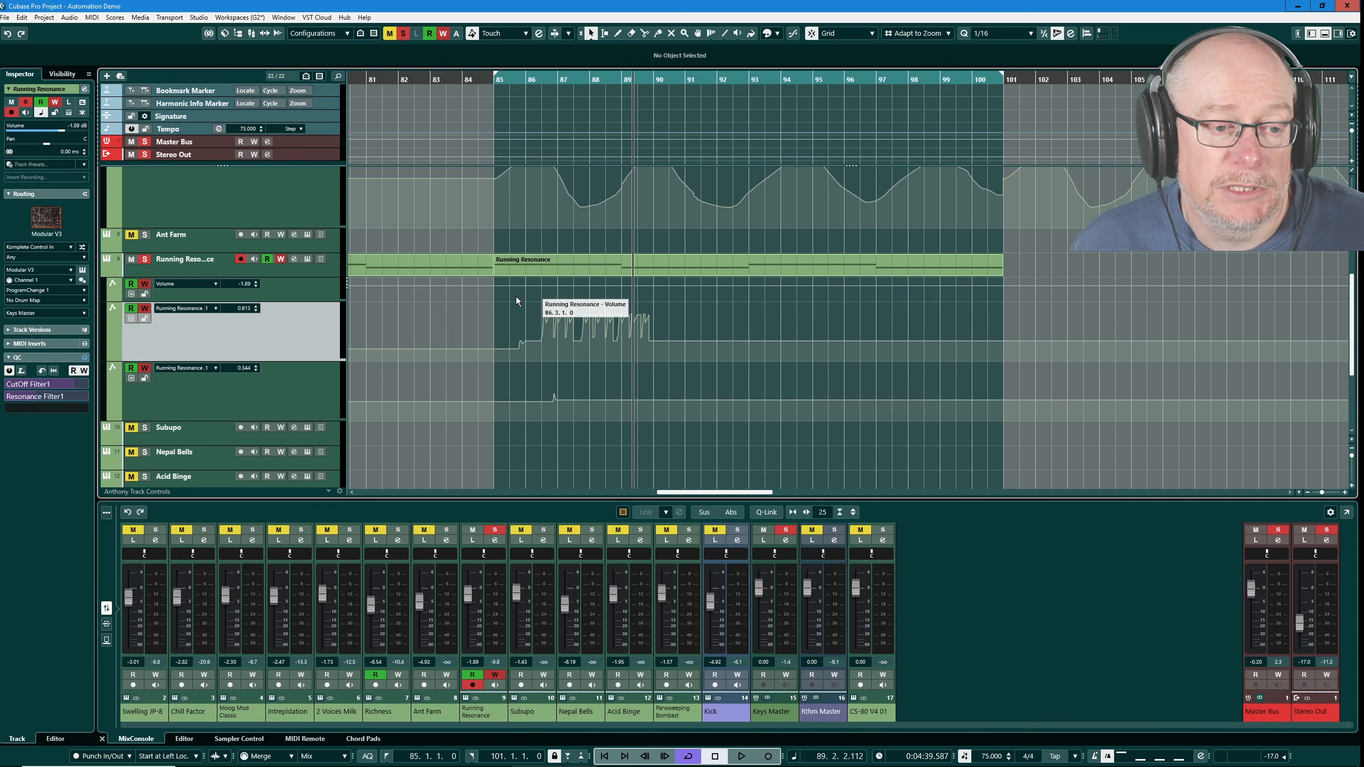
left_click(280, 259)
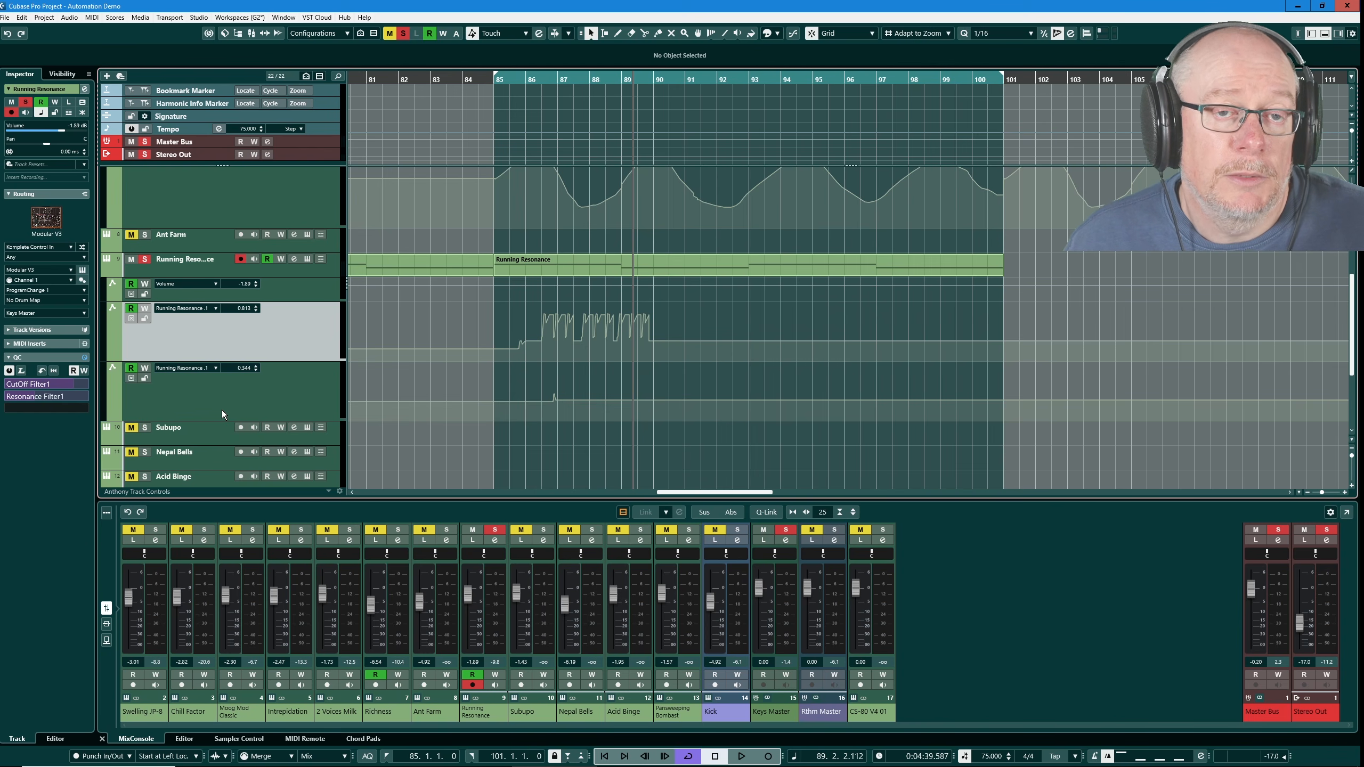
Turn off automation reading on the Running Resonance track, move the cursor to 86.3.1, and open the track's Modular V editor beside the automation curves.
left_click(268, 259)
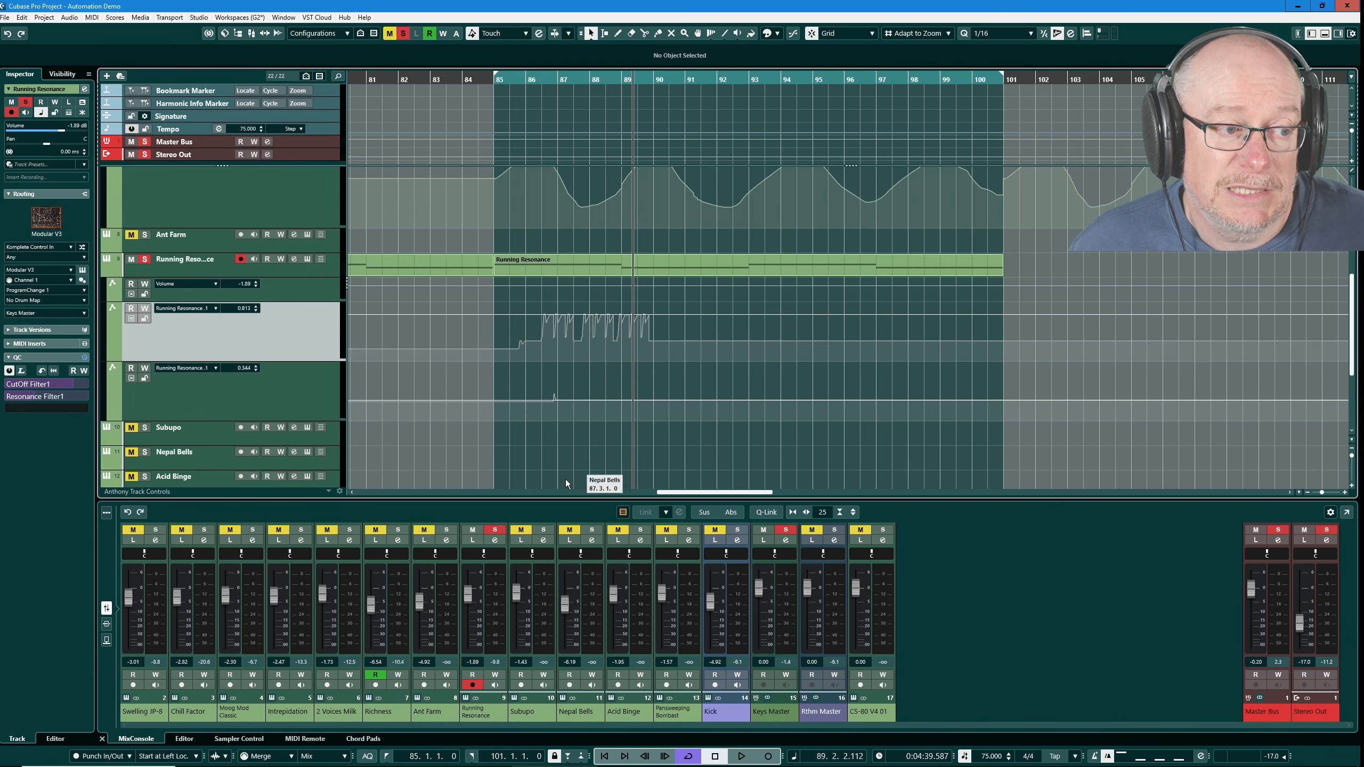
left_click(541, 80)
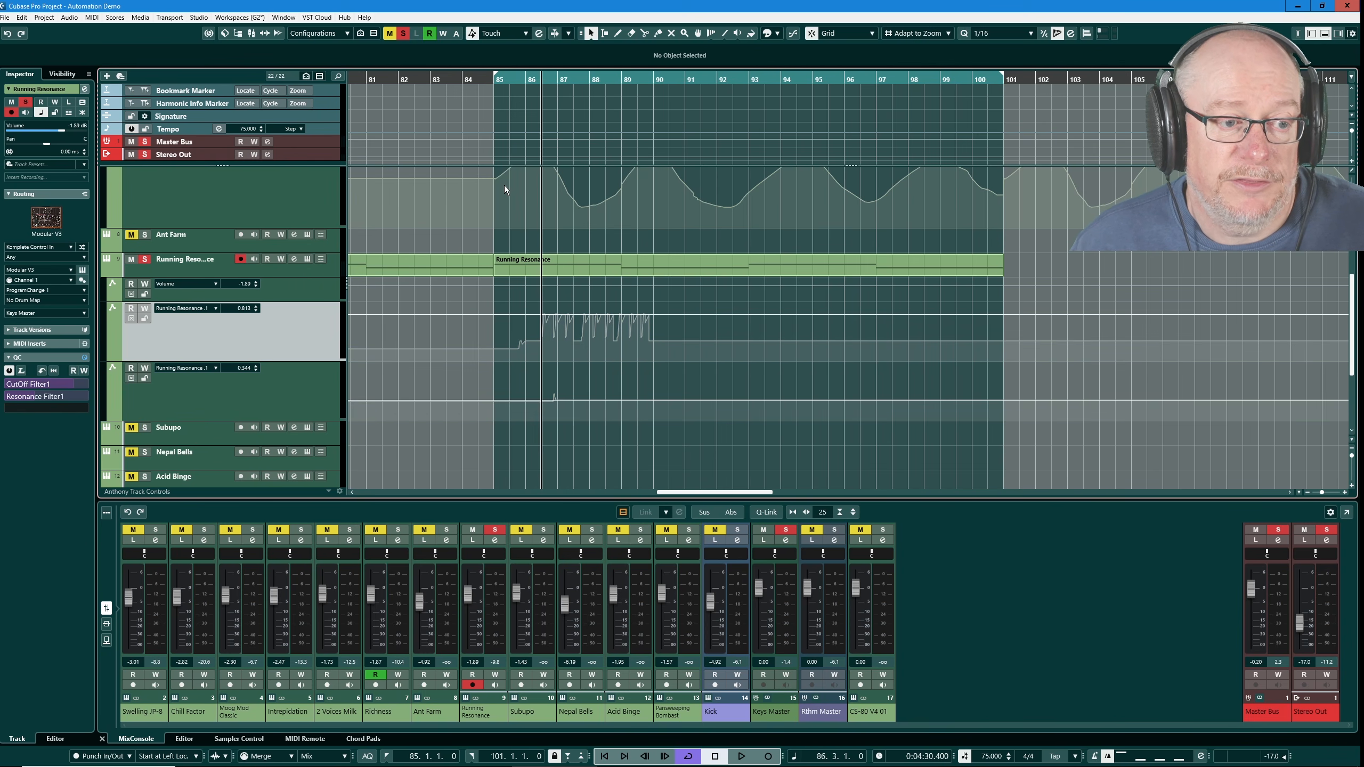
left_click(306, 259)
left_click_drag(474, 89, 816, 262)
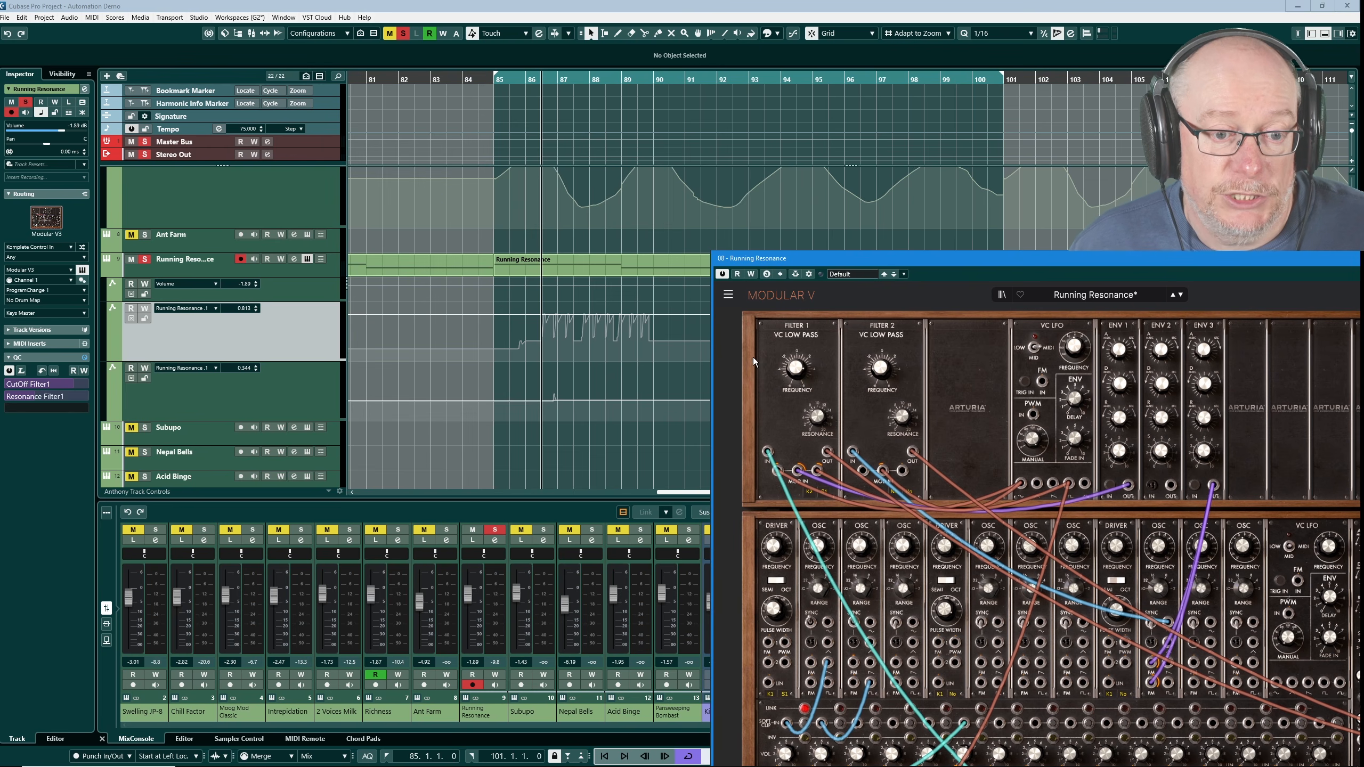
left_click_drag(788, 261, 876, 260)
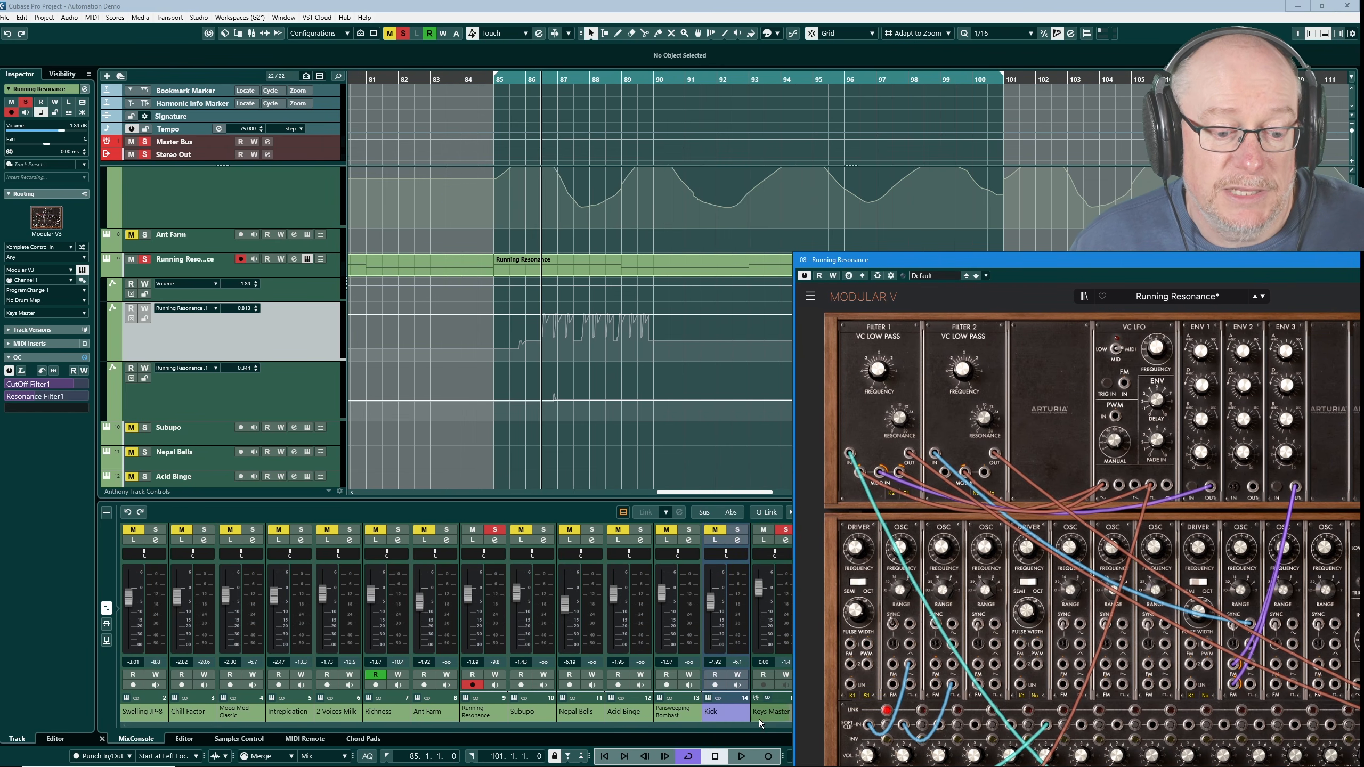
Play back the Running Resonance track, re-enable its automation reading partway through while watching the Filter 1 frequency knob, and stop.
left_click(741, 757)
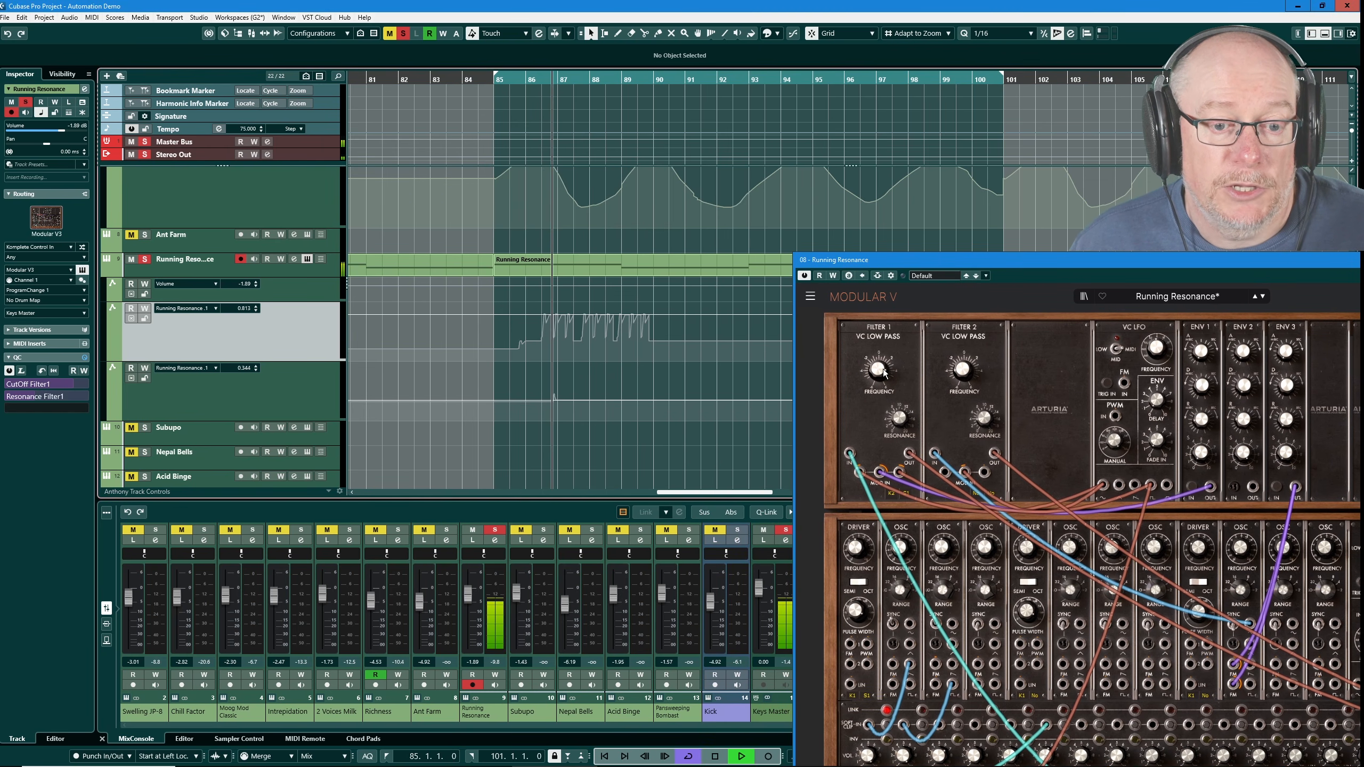
mouse_move(885, 373)
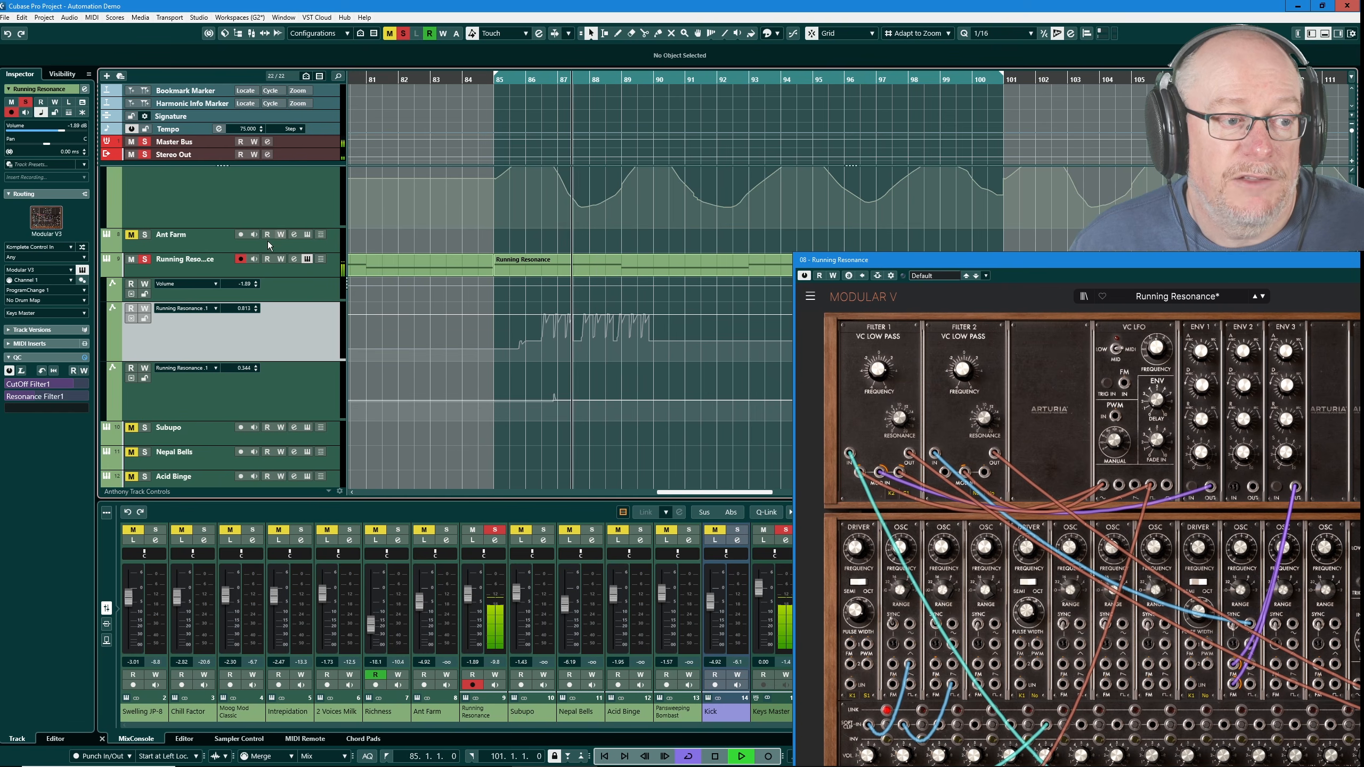
left_click(267, 260)
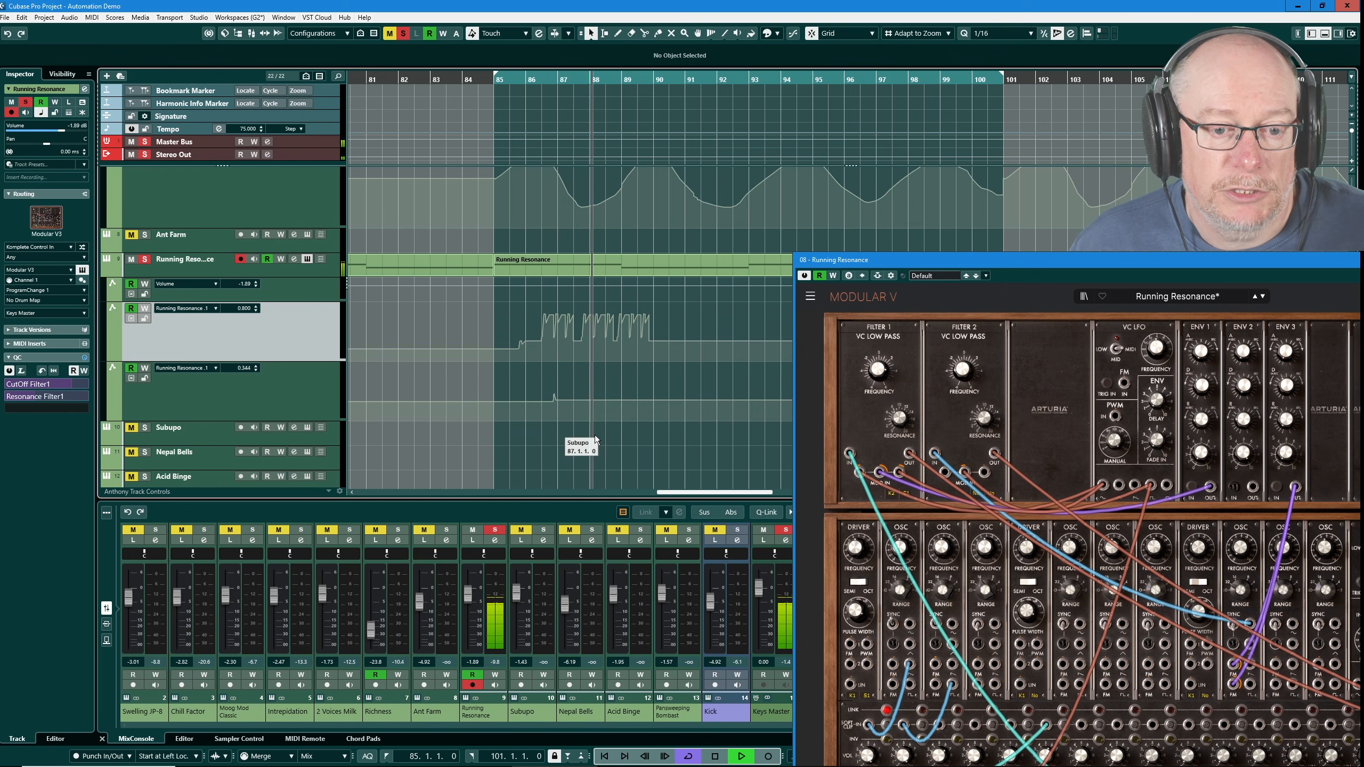
mouse_move(881, 370)
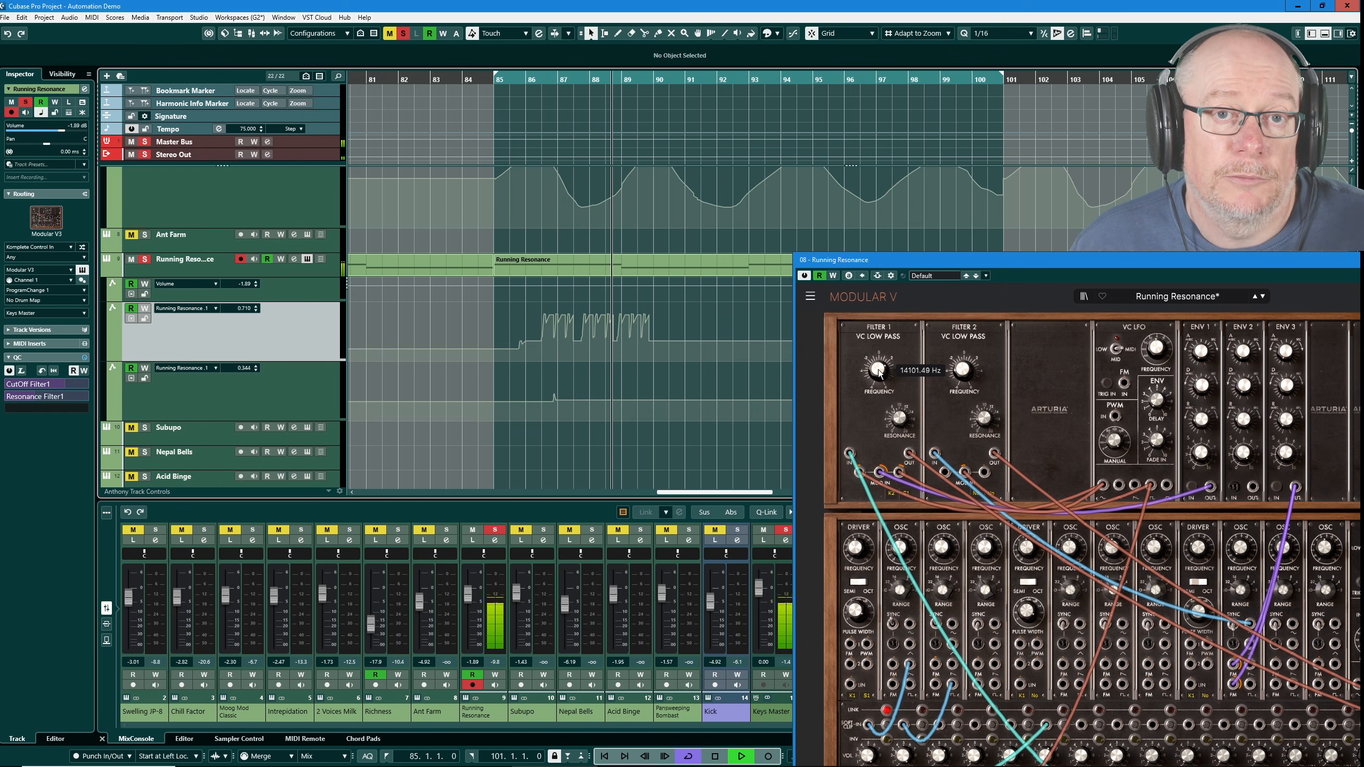
left_click(716, 755)
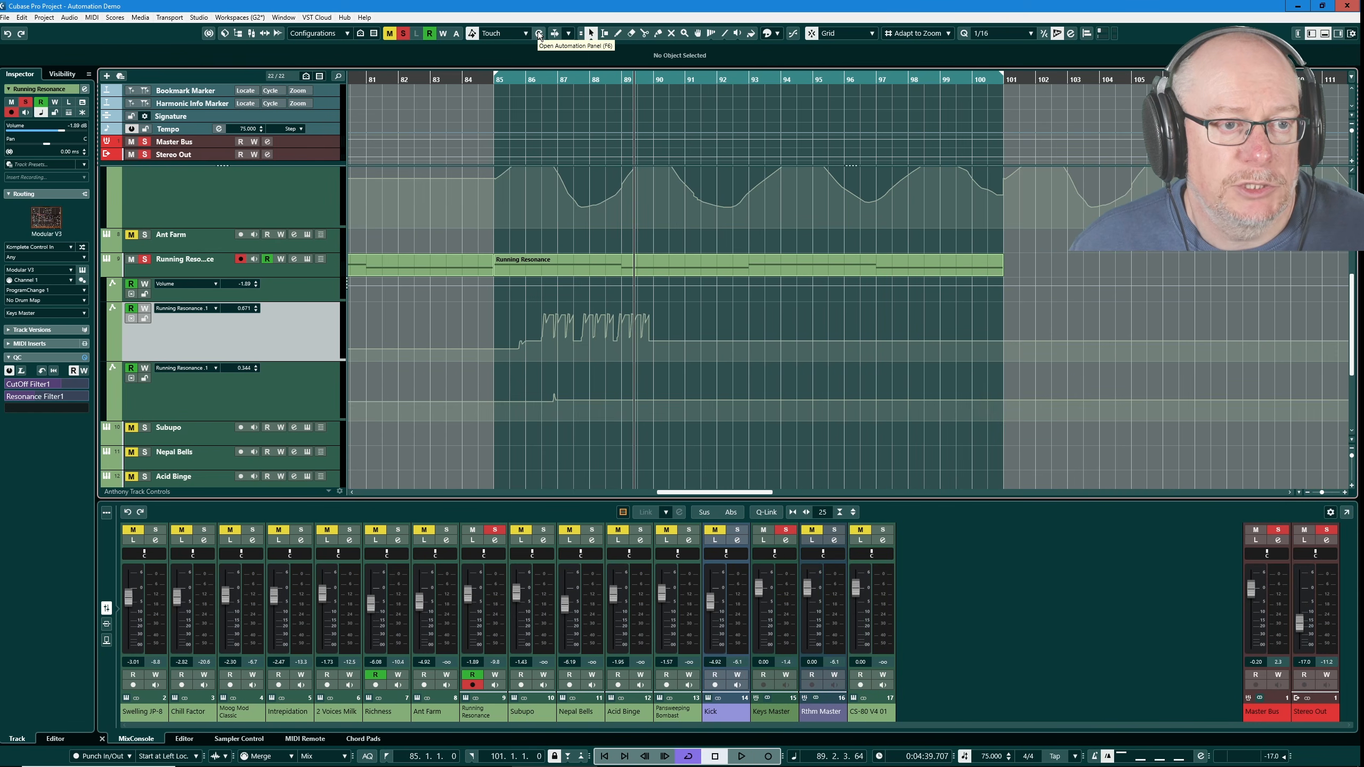
Open the Automation Panel and move it clear of the tracks' automation curves.
left_click(538, 33)
left_click_drag(975, 467, 713, 282)
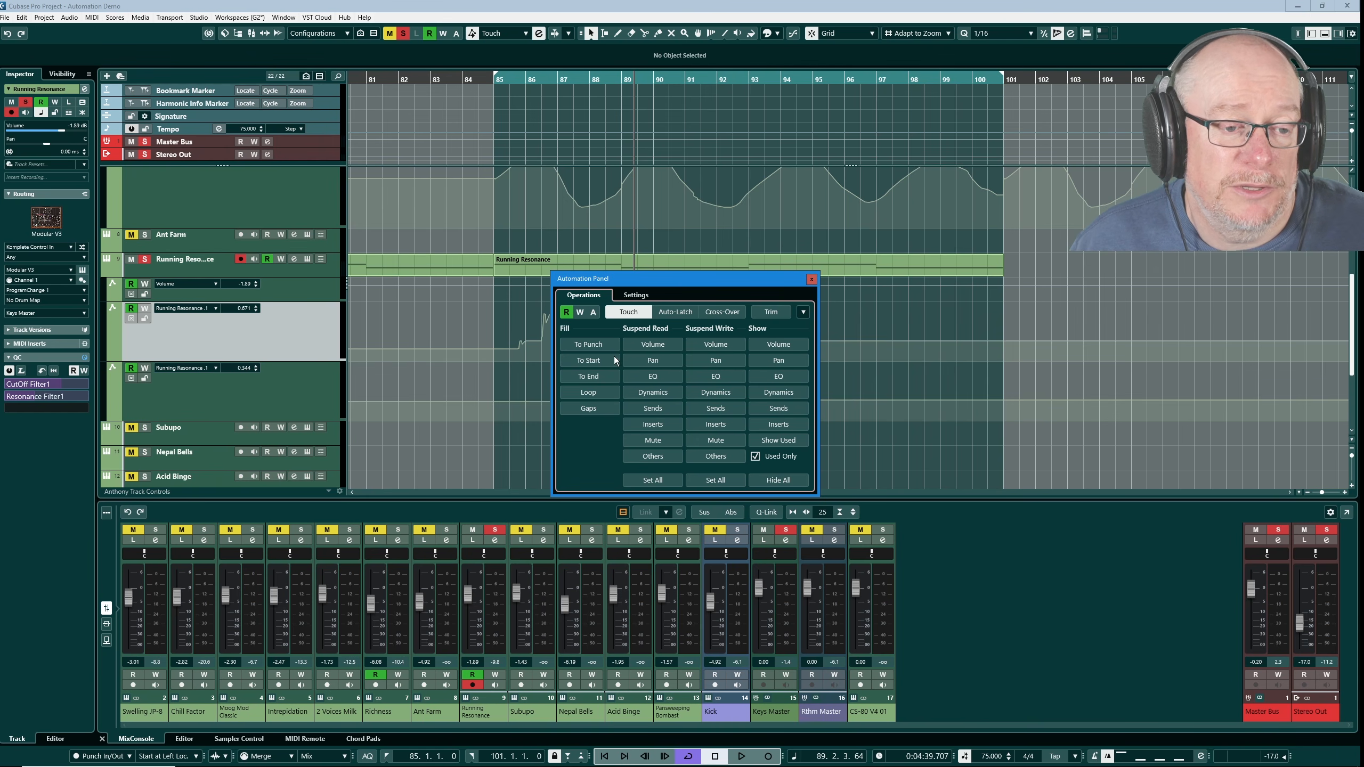
left_click_drag(699, 272, 685, 386)
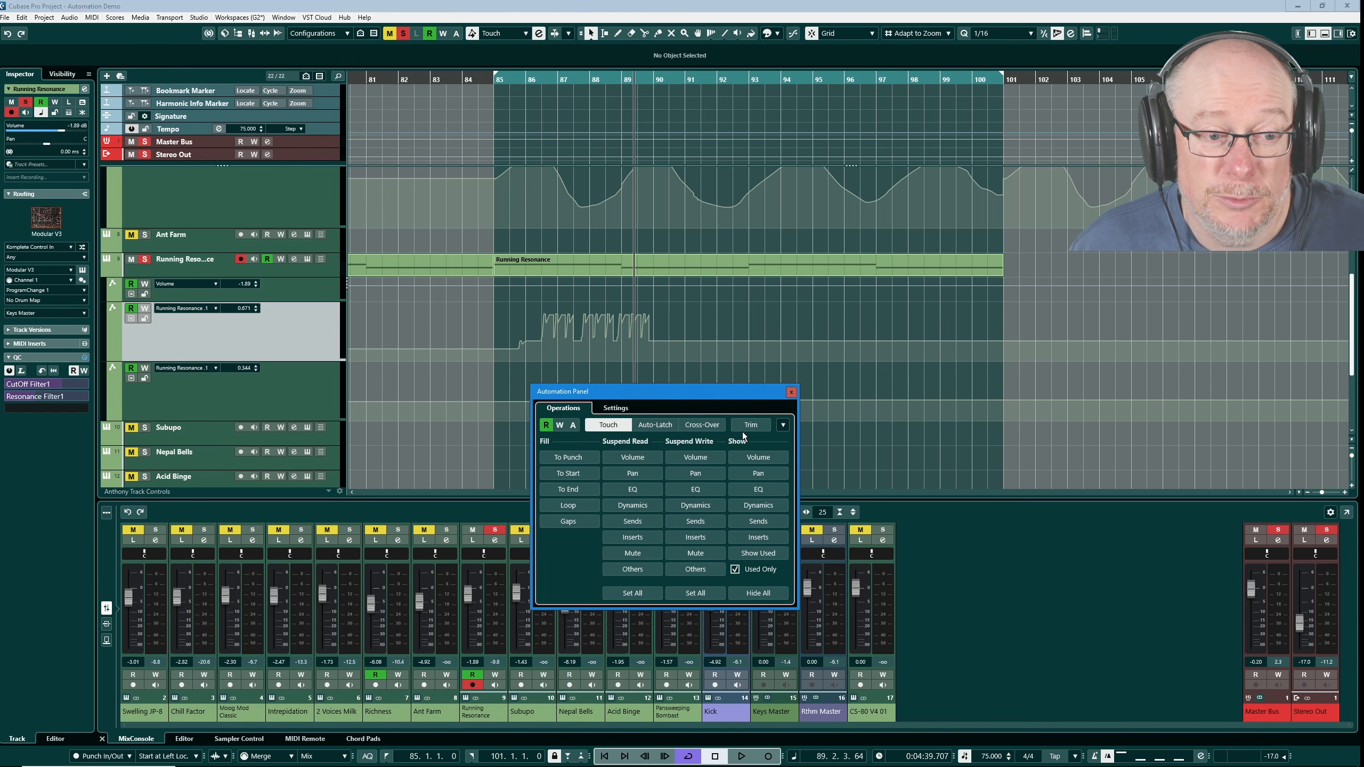
left_click_drag(738, 391, 1083, 354)
scroll(220, 343, "down", 3)
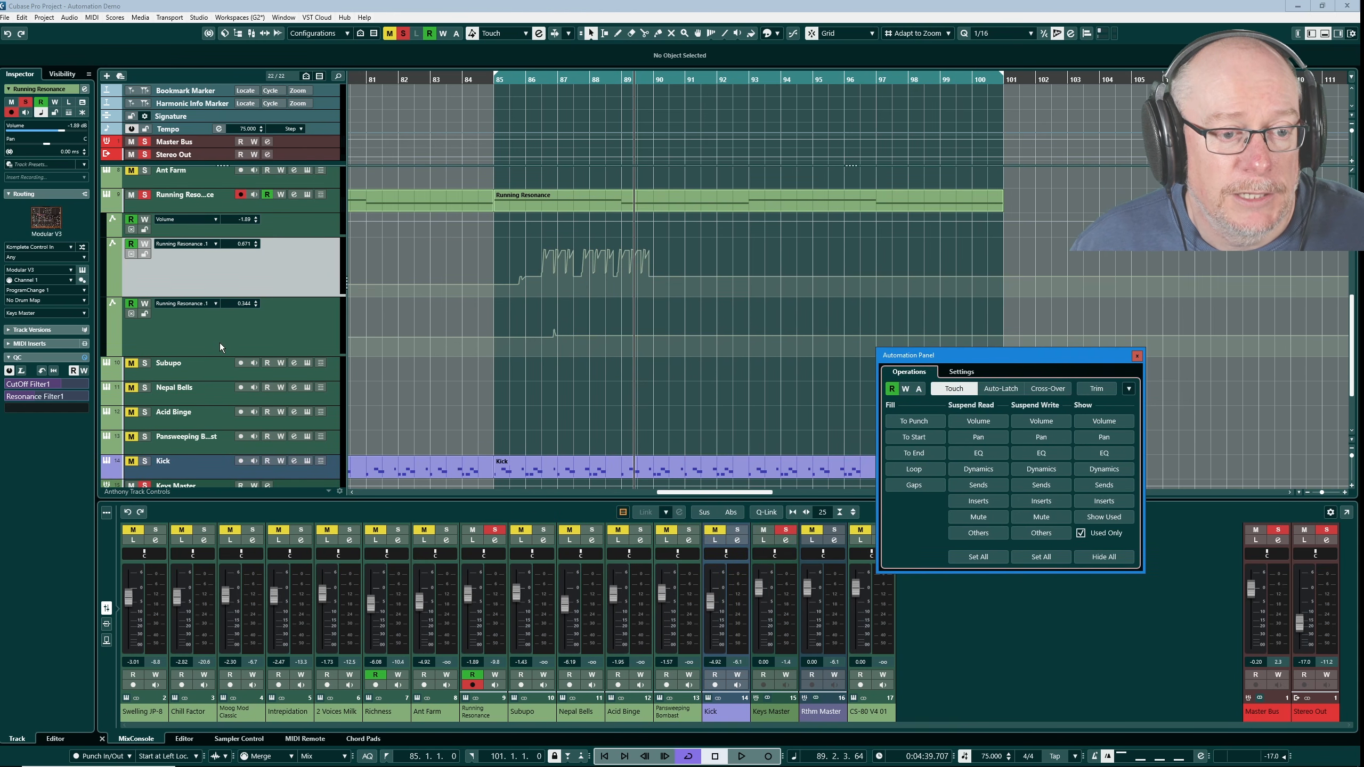
scroll(219, 343, "down", 3)
scroll(219, 343, "up", 3)
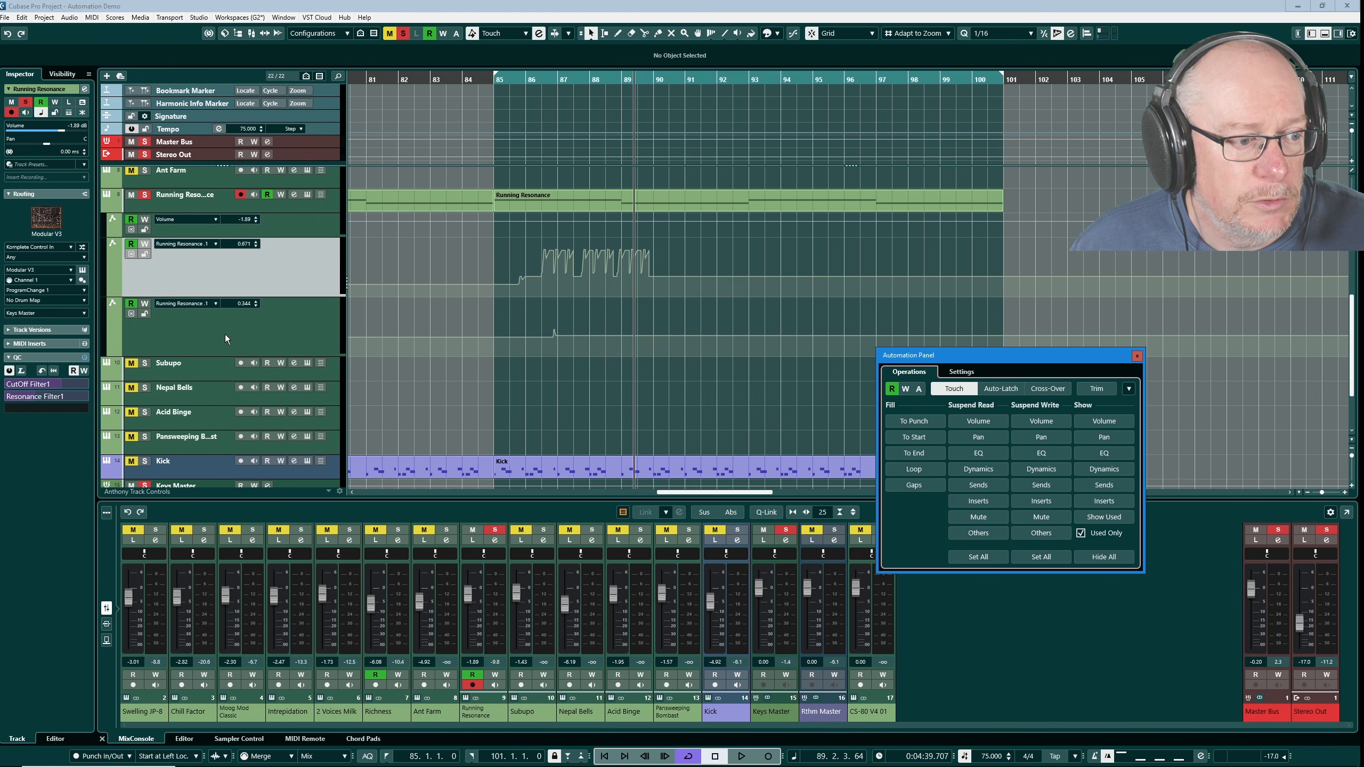
scroll(229, 336, "up", 3)
scroll(235, 339, "up", 3)
scroll(235, 337, "down", 3)
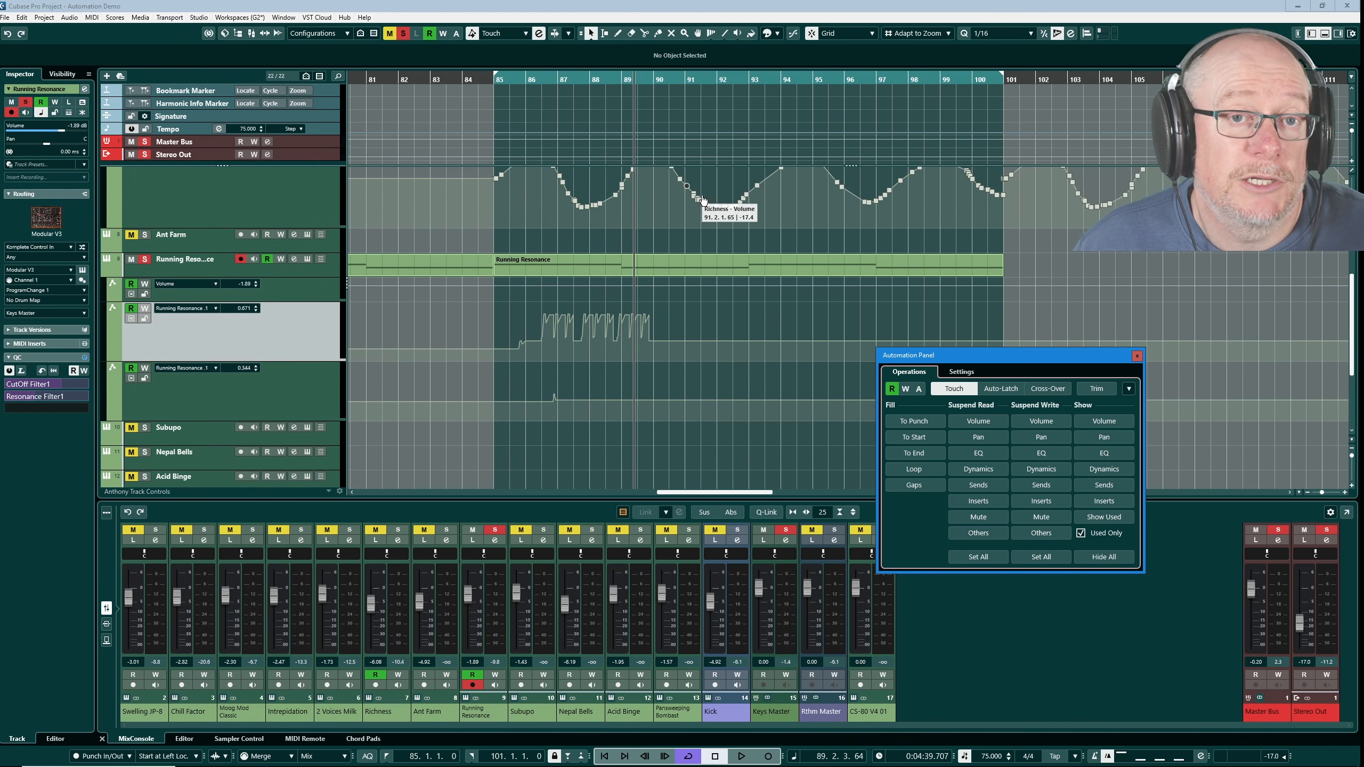
Show only the used volume automation across all tracks, then switch the display to only the used inserts automation.
left_click_drag(955, 355, 666, 387)
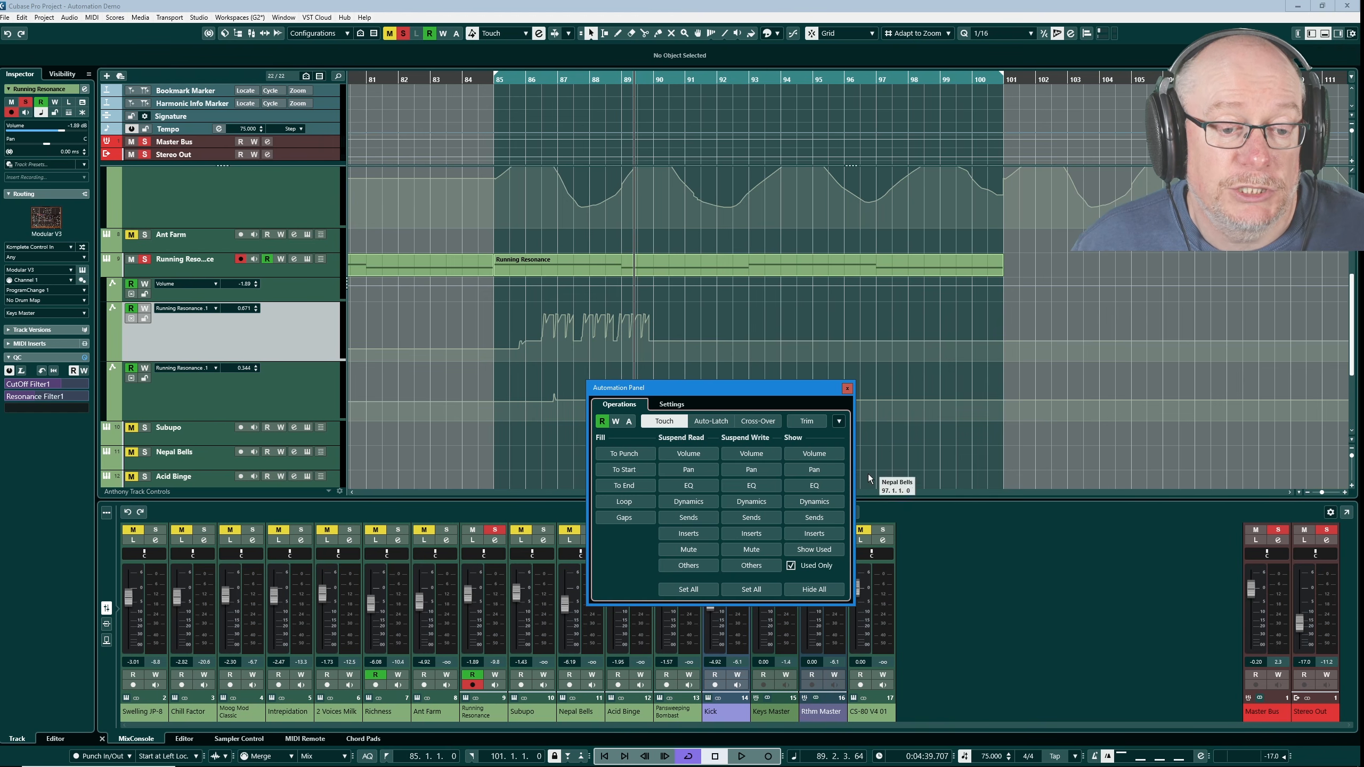
left_click(816, 454)
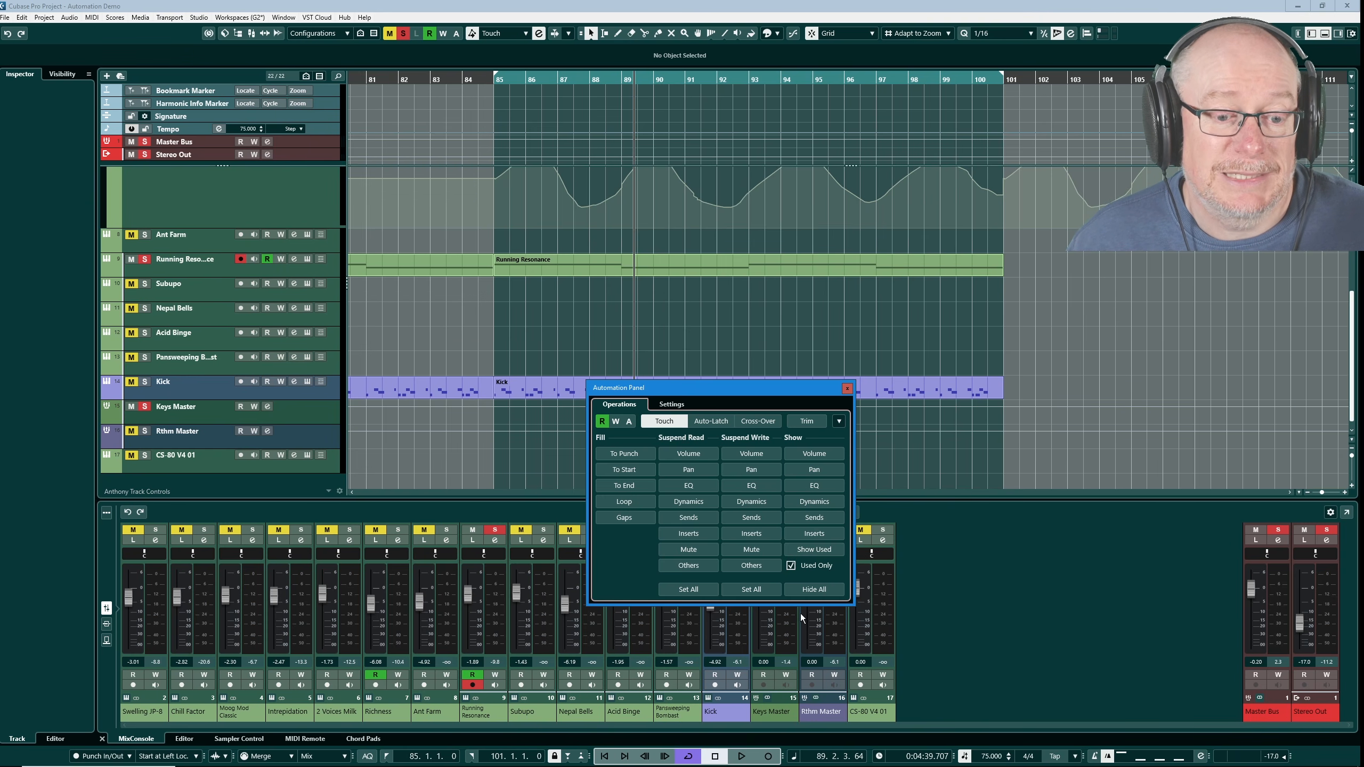
left_click(812, 535)
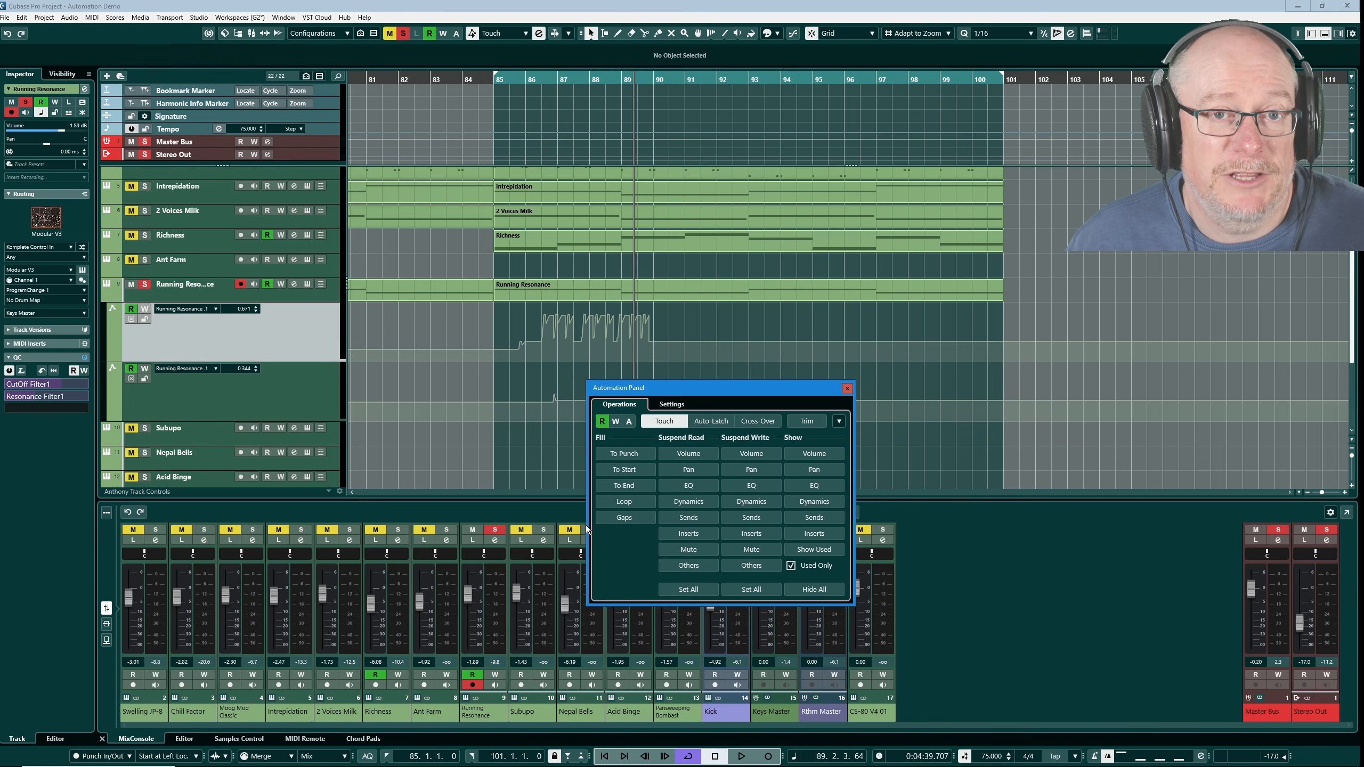
Show all used automation across the project from the Running Resonance track's options.
right_click(186, 292)
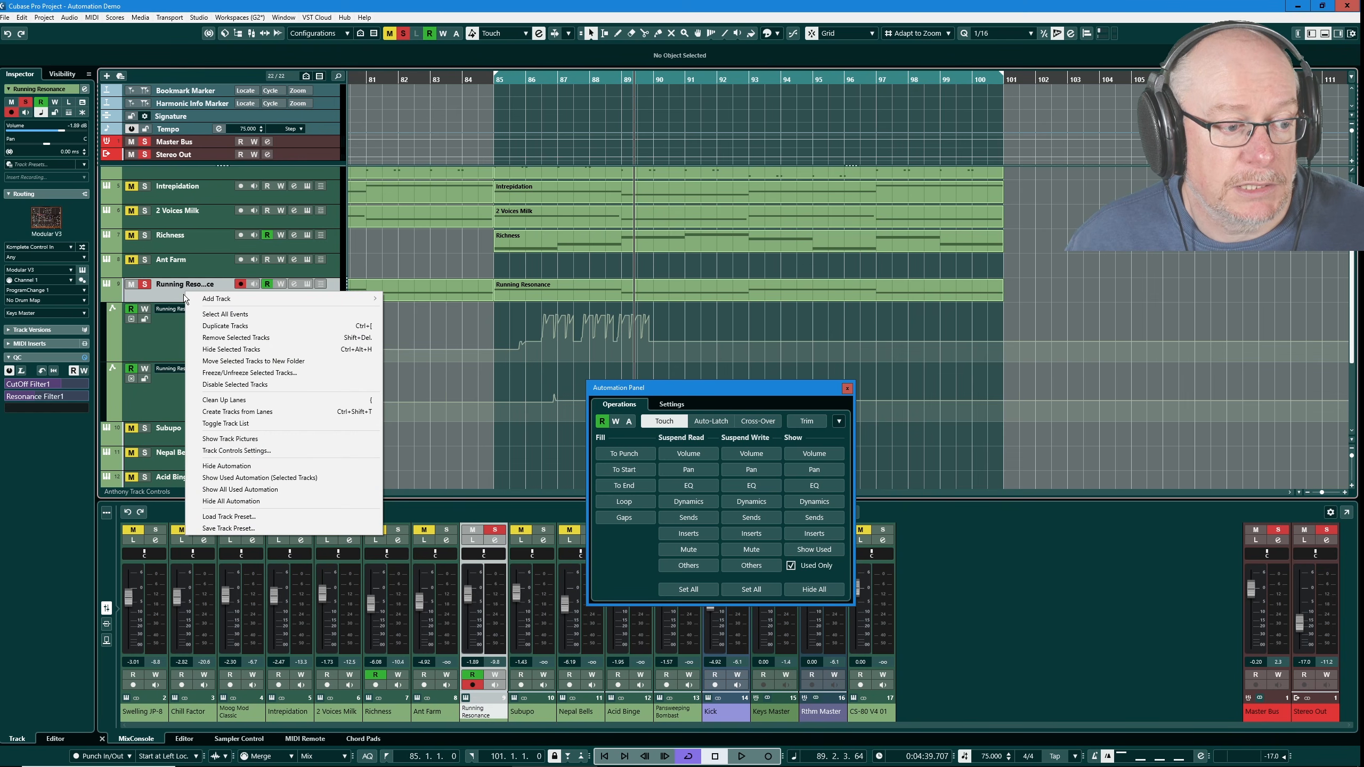
left_click(226, 492)
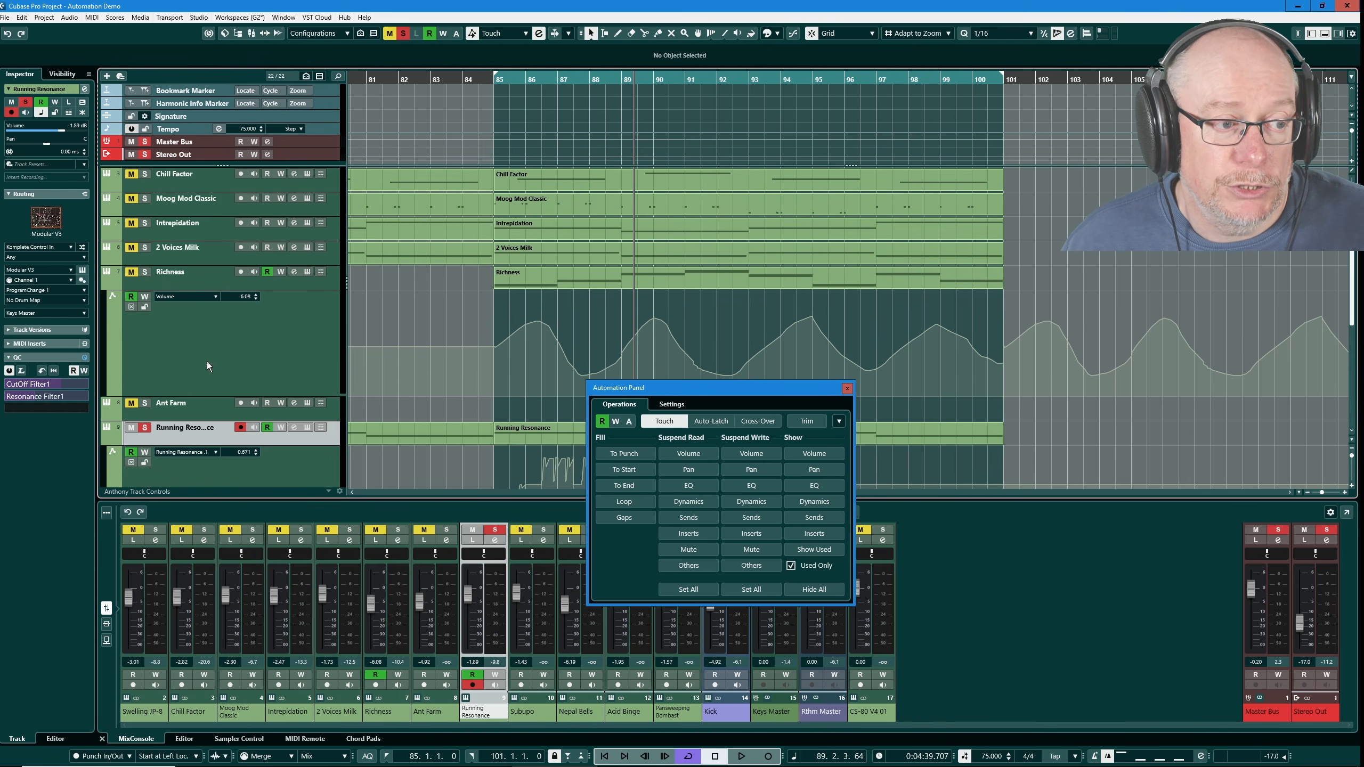
Hide the Richness track's automation and show it again.
scroll(198, 297, "down", 2)
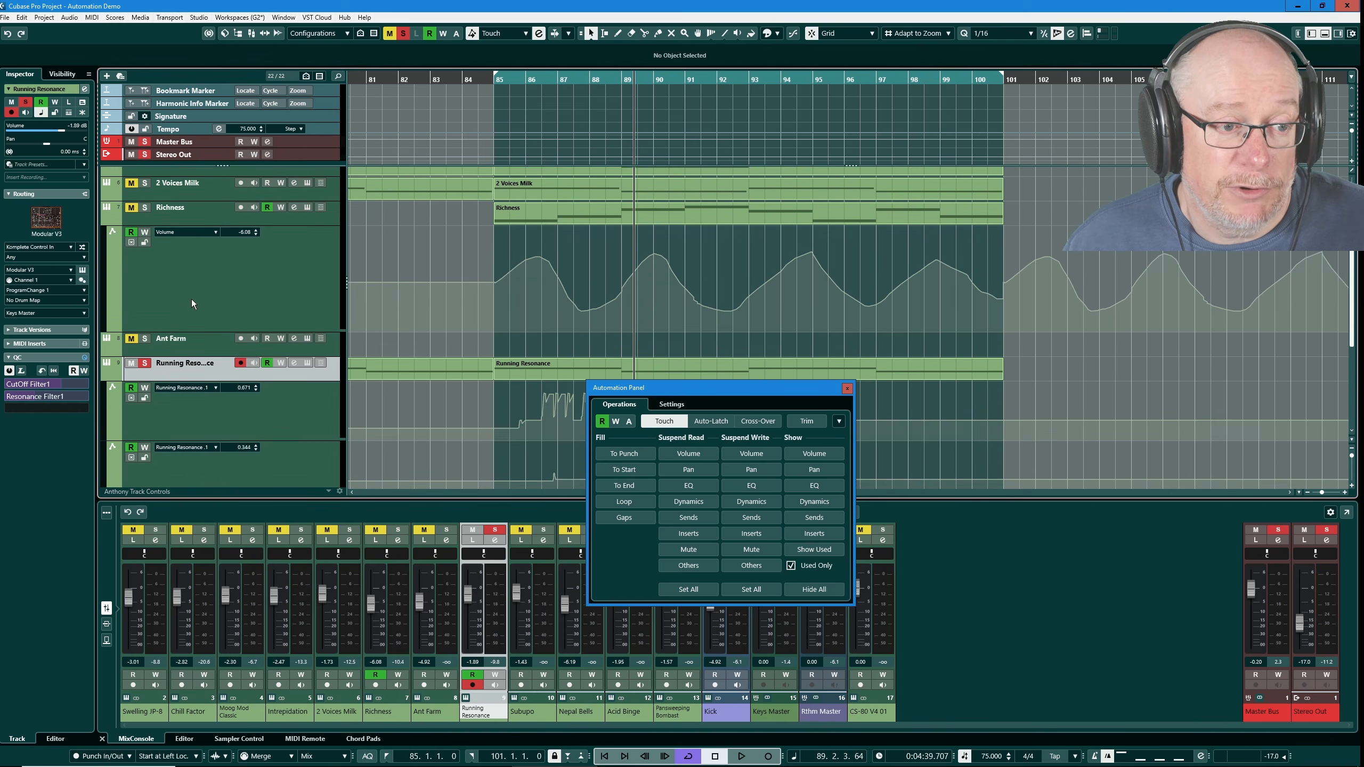
right_click(178, 219)
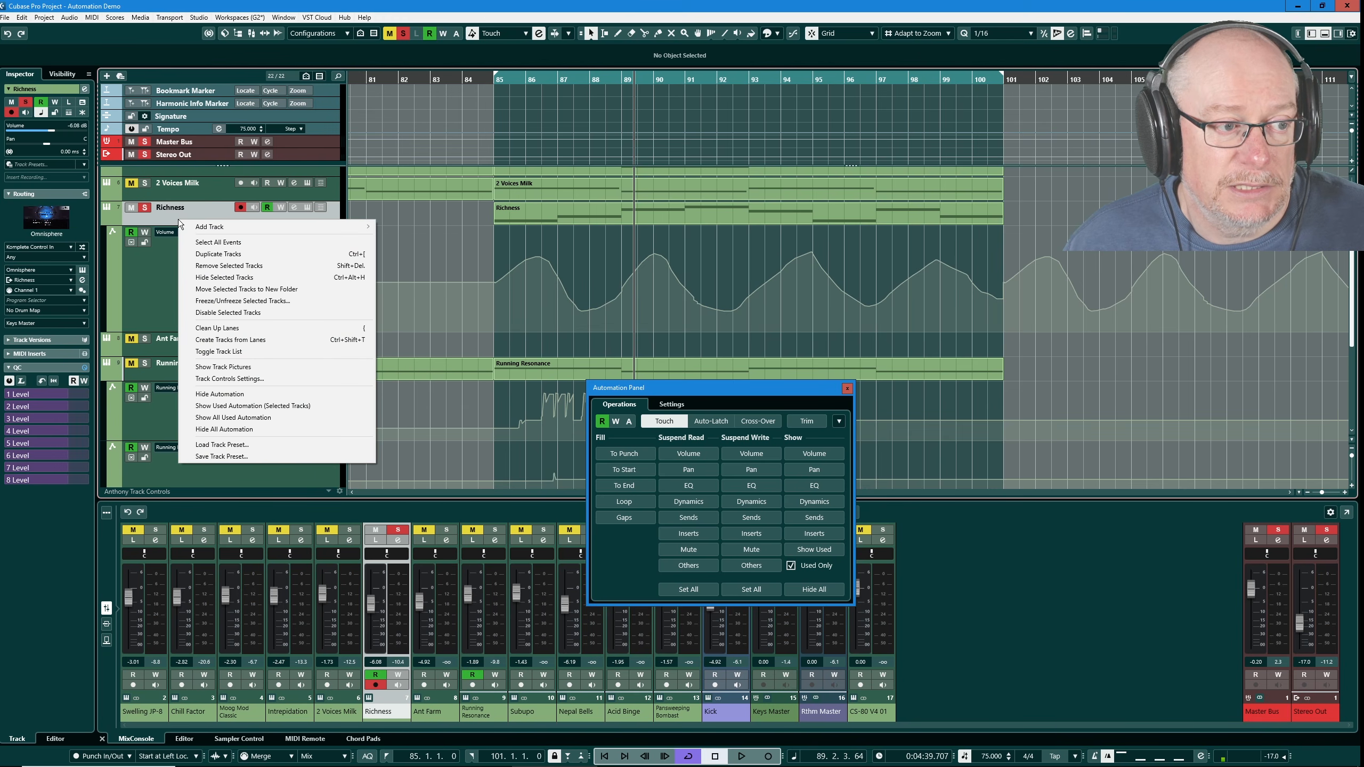
left_click(215, 394)
right_click(167, 305)
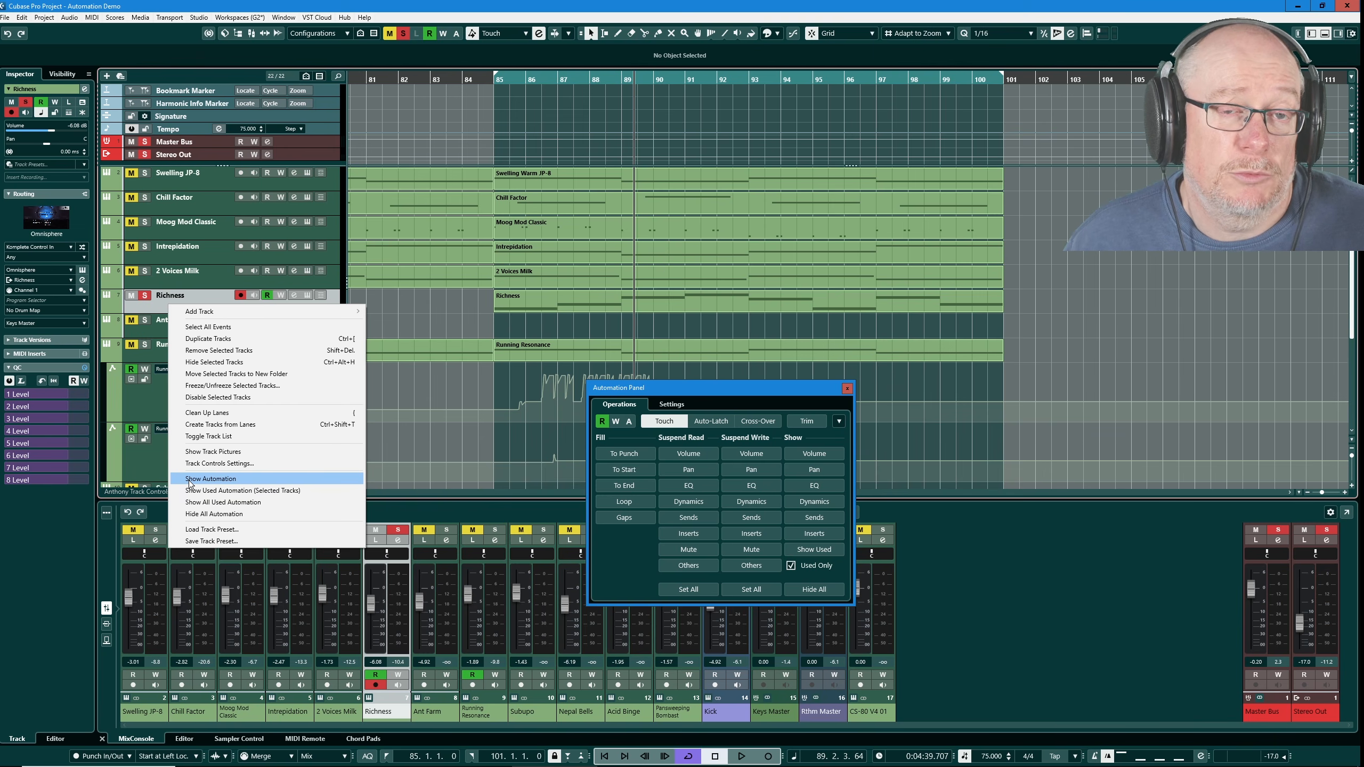
left_click(206, 478)
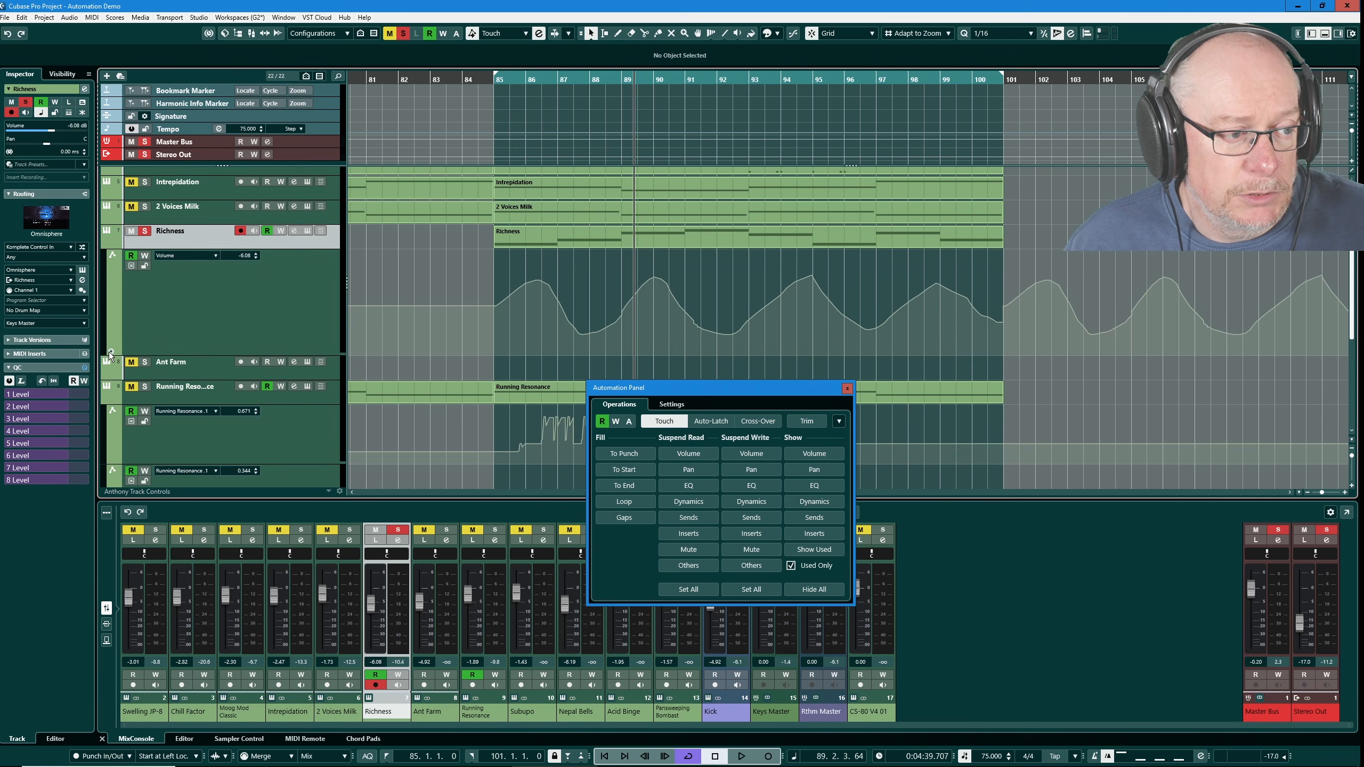
Append three more automation lanes beneath the Richness track's volume lane.
left_click(111, 353)
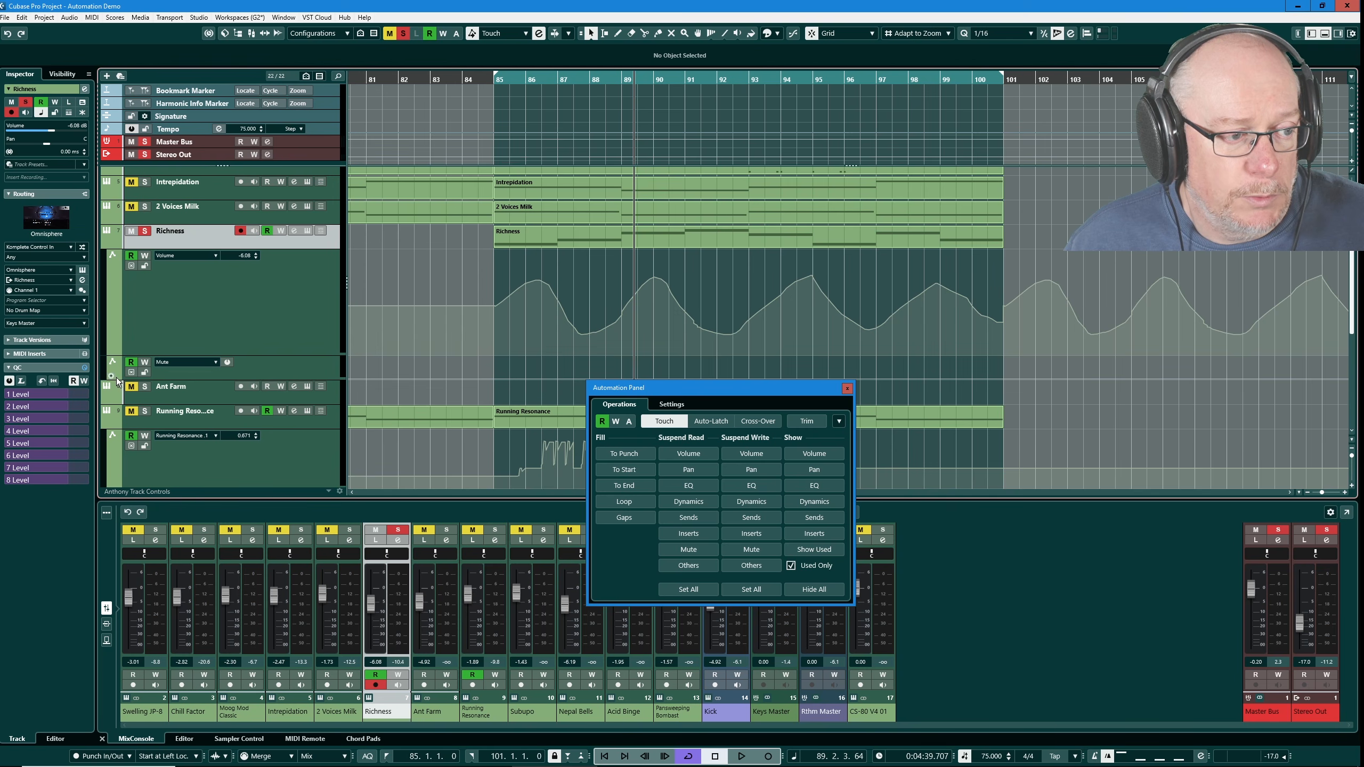
left_click(110, 375)
scroll(237, 361, "down", 2)
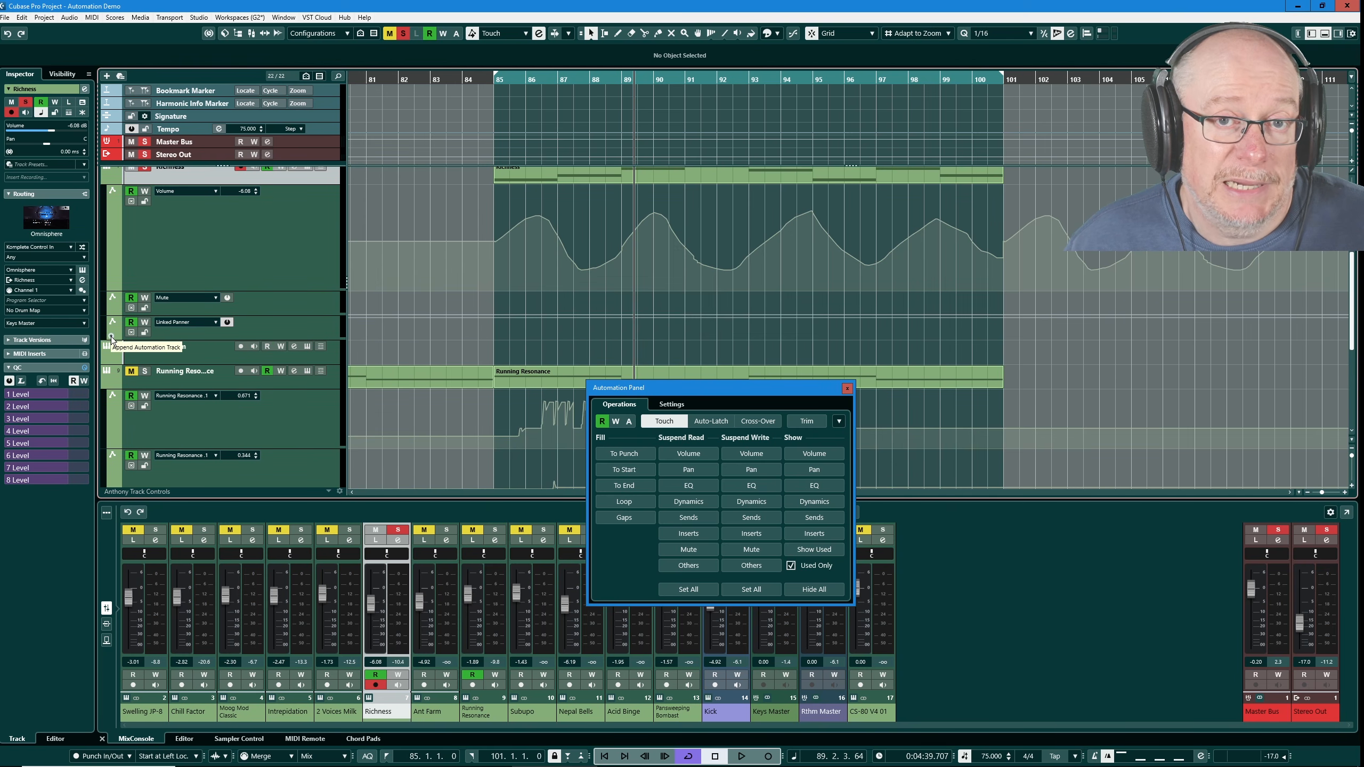
left_click(111, 336)
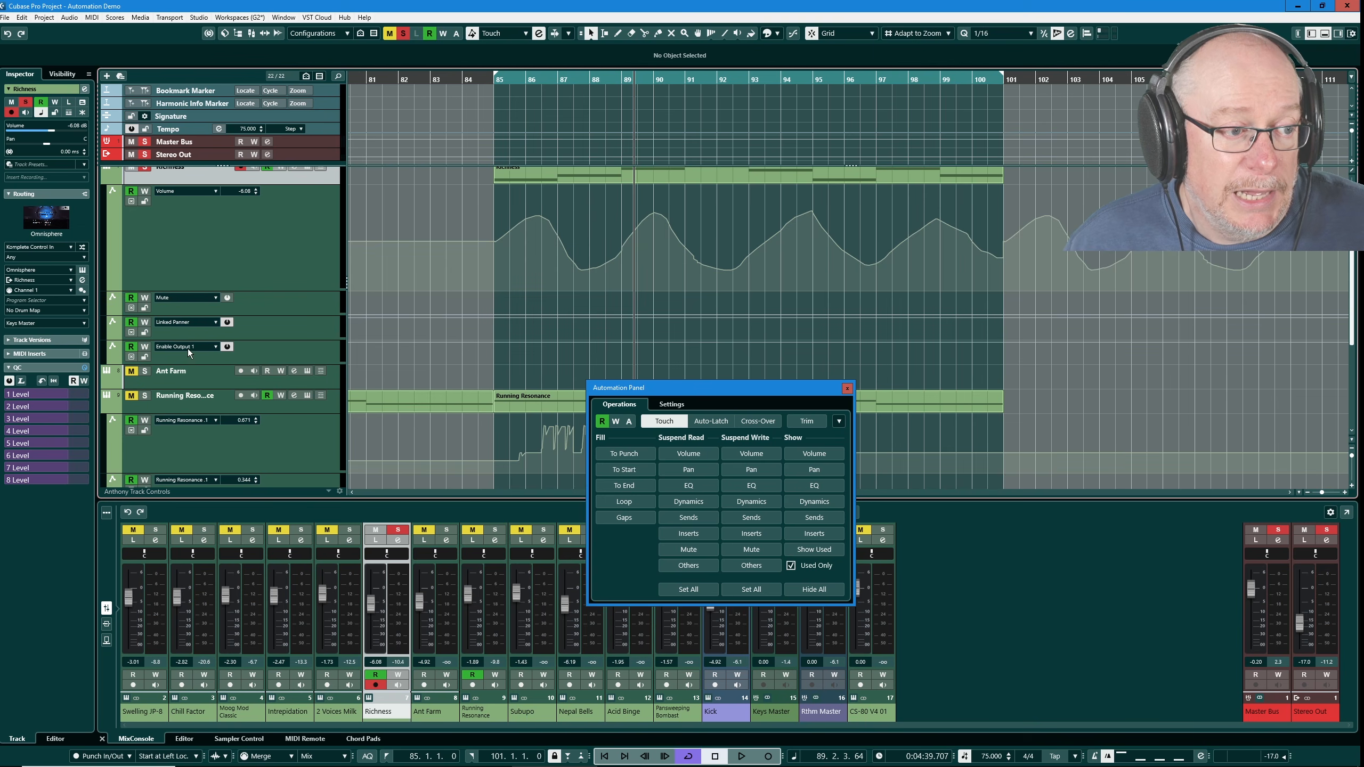
Examine the parameters assignable to the new Richness lanes, including the full Add Parameter list, and leave the assignments as they are.
left_click(215, 323)
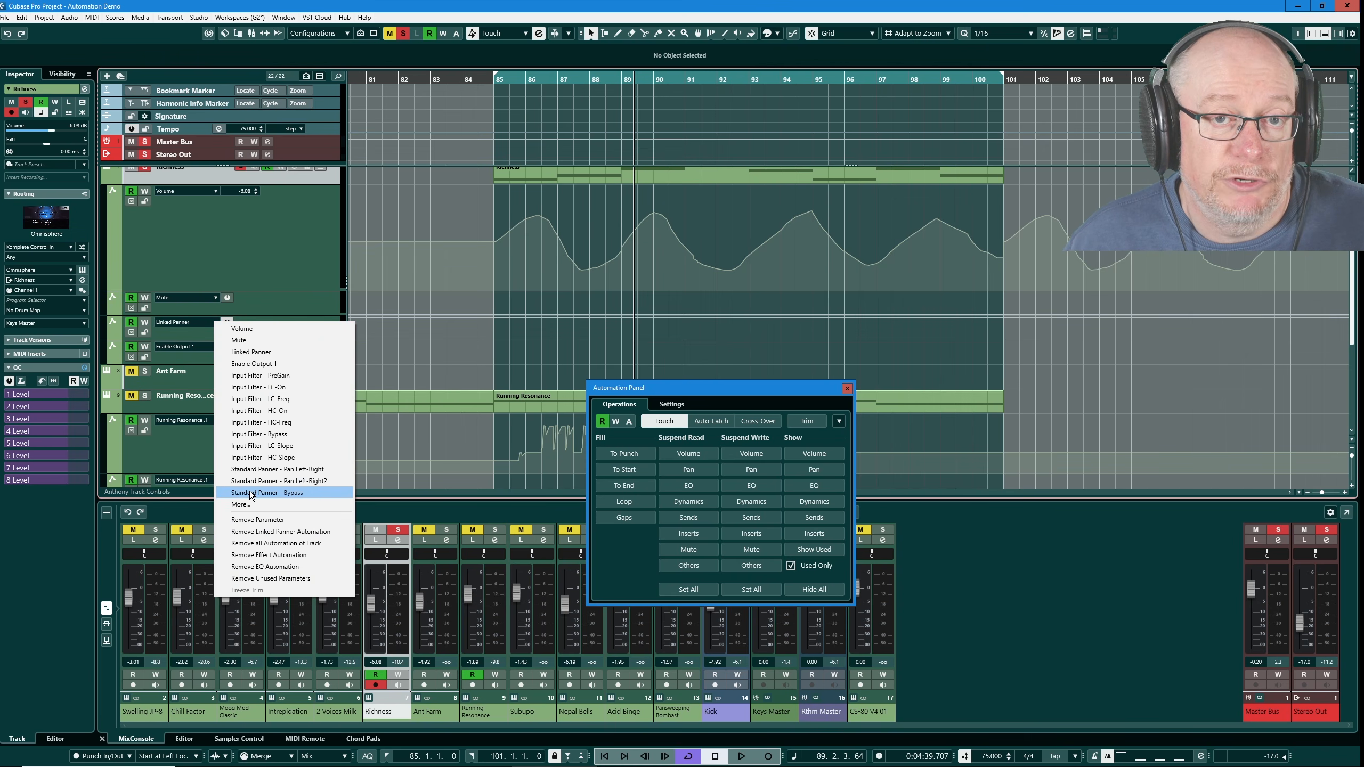
left_click(172, 354)
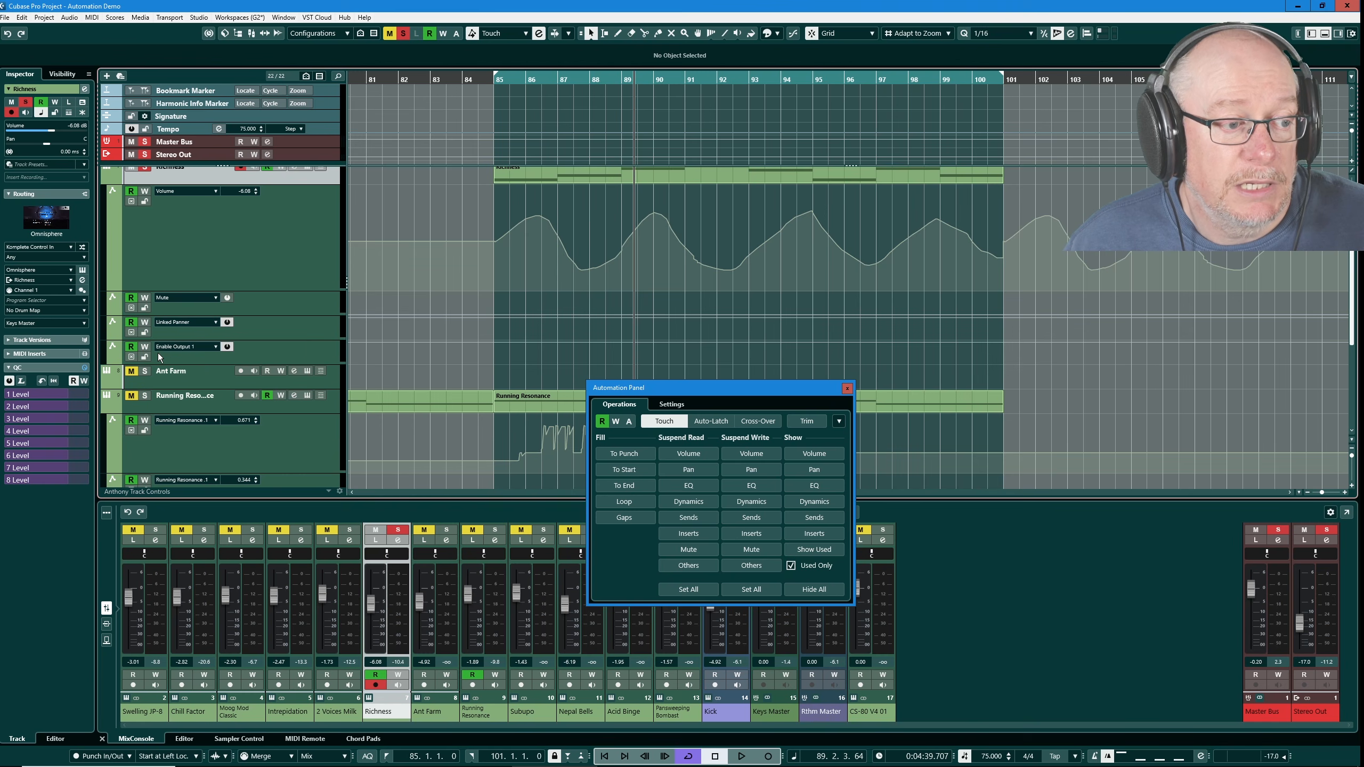
left_click(214, 347)
left_click(249, 526)
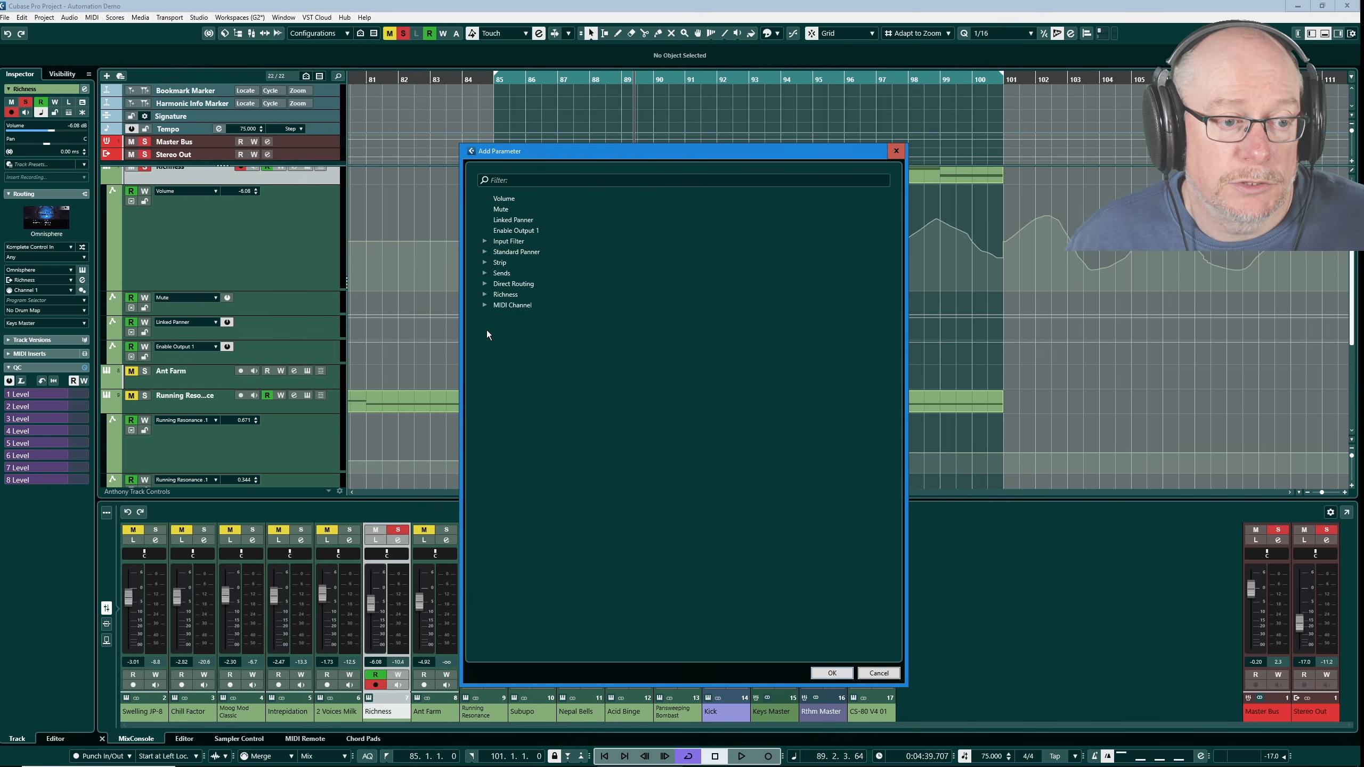
left_click(885, 679)
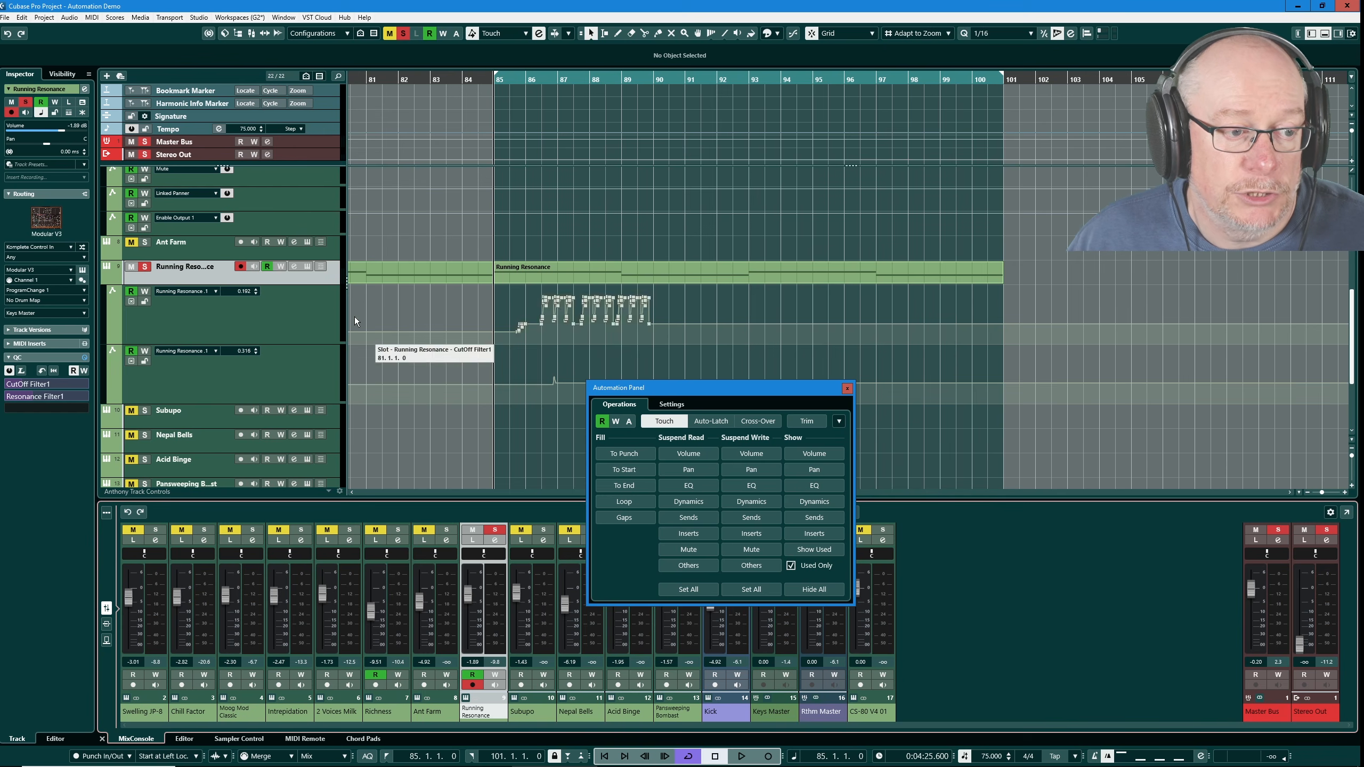
Enable automation writing on Running Resonance and, playing from bar 85, record new cutoff sweeps over about bars 86 to 90, then stop.
left_click(280, 266)
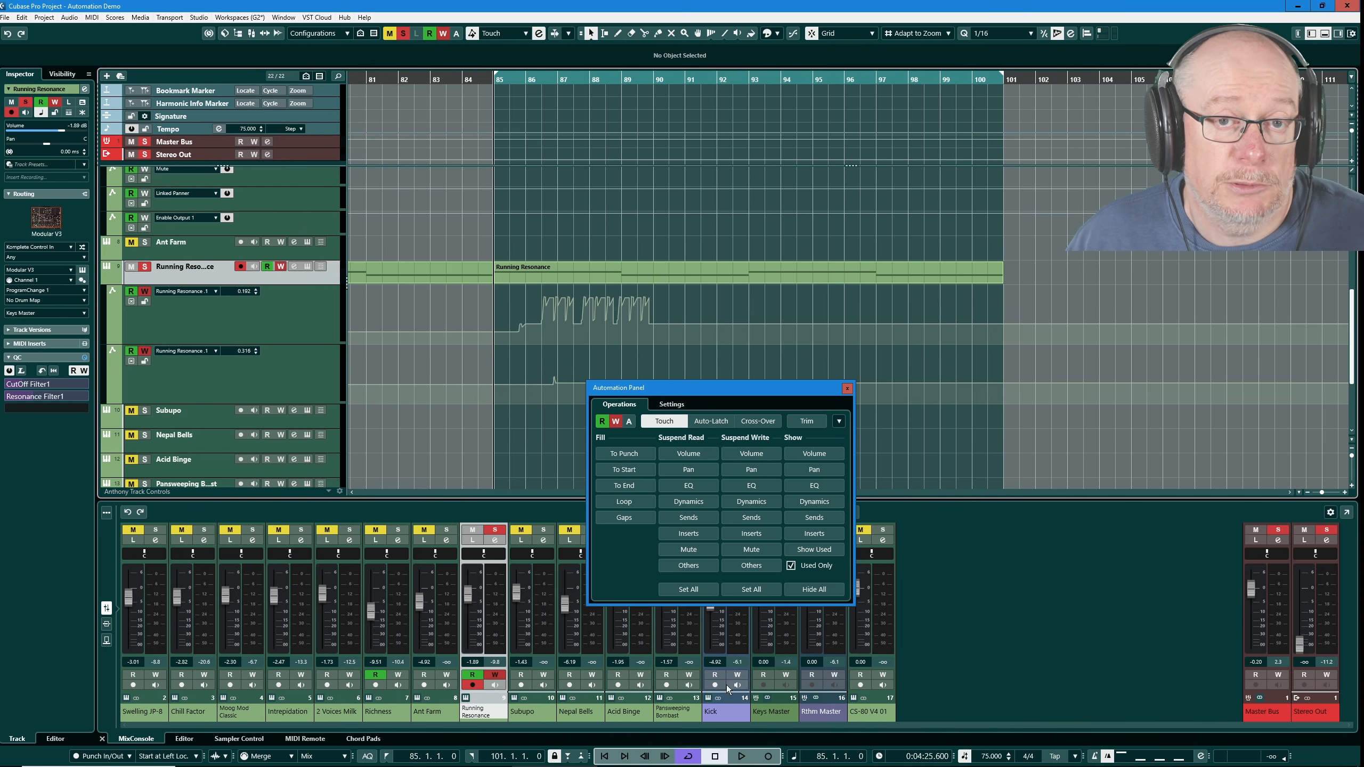
left_click(735, 757)
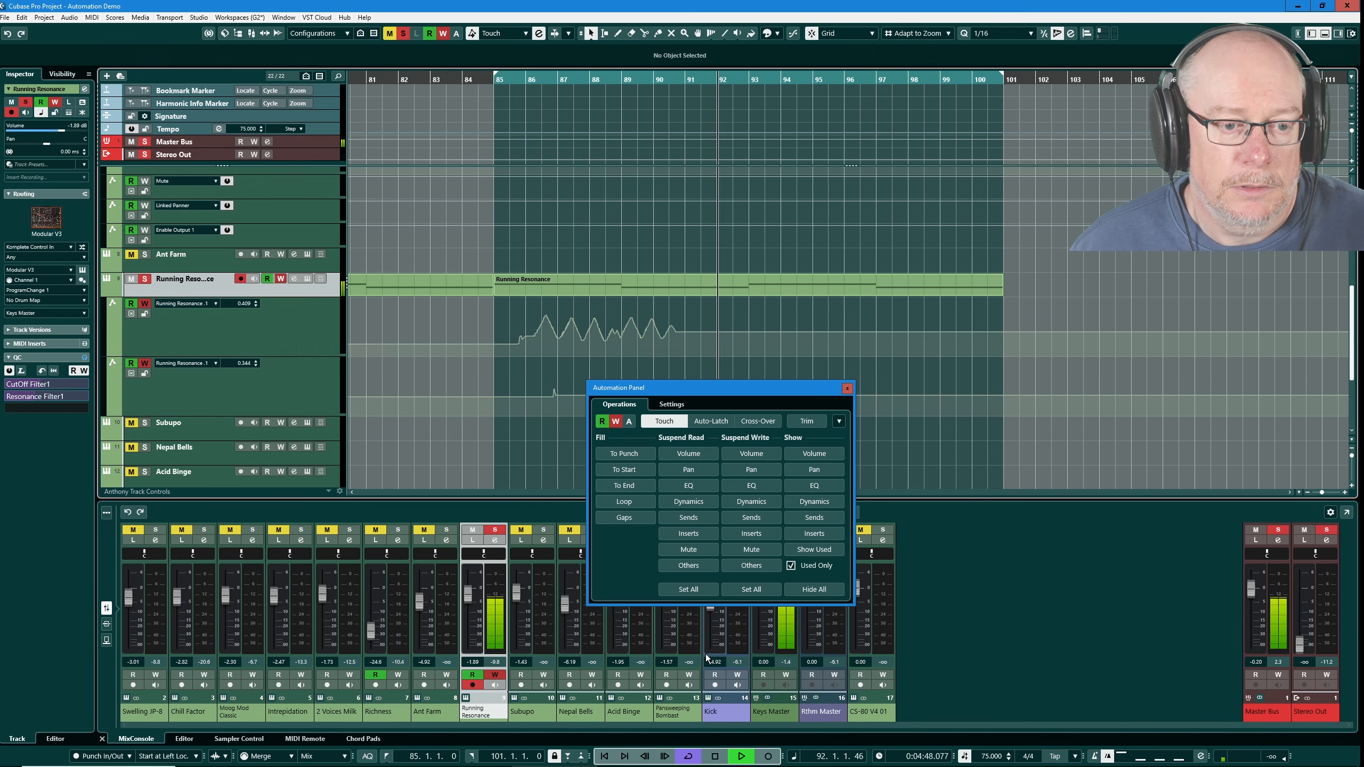
key("space")
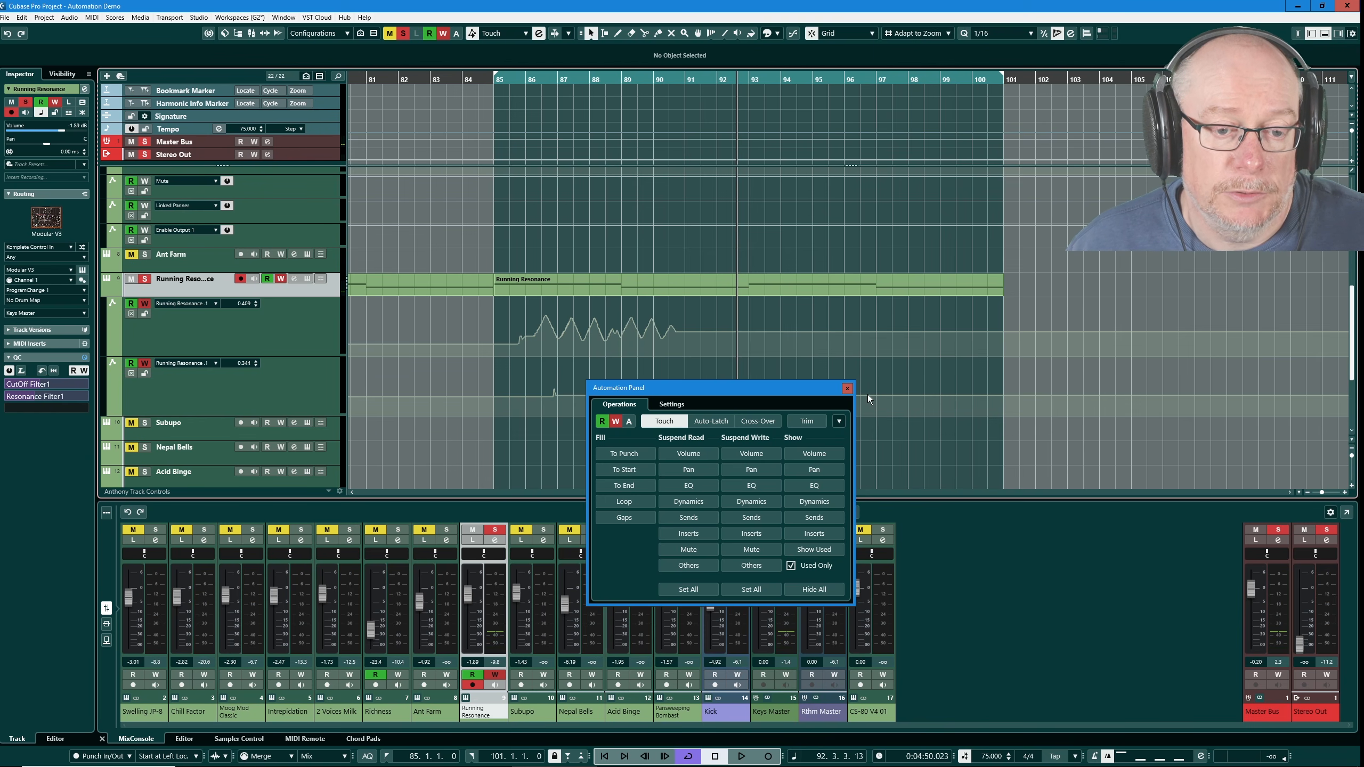
Draw a freehand series of cutoff peaks in the Running Resonance cutoff lane from about bar 95 to bar 100 with the Draw tool.
key("8")
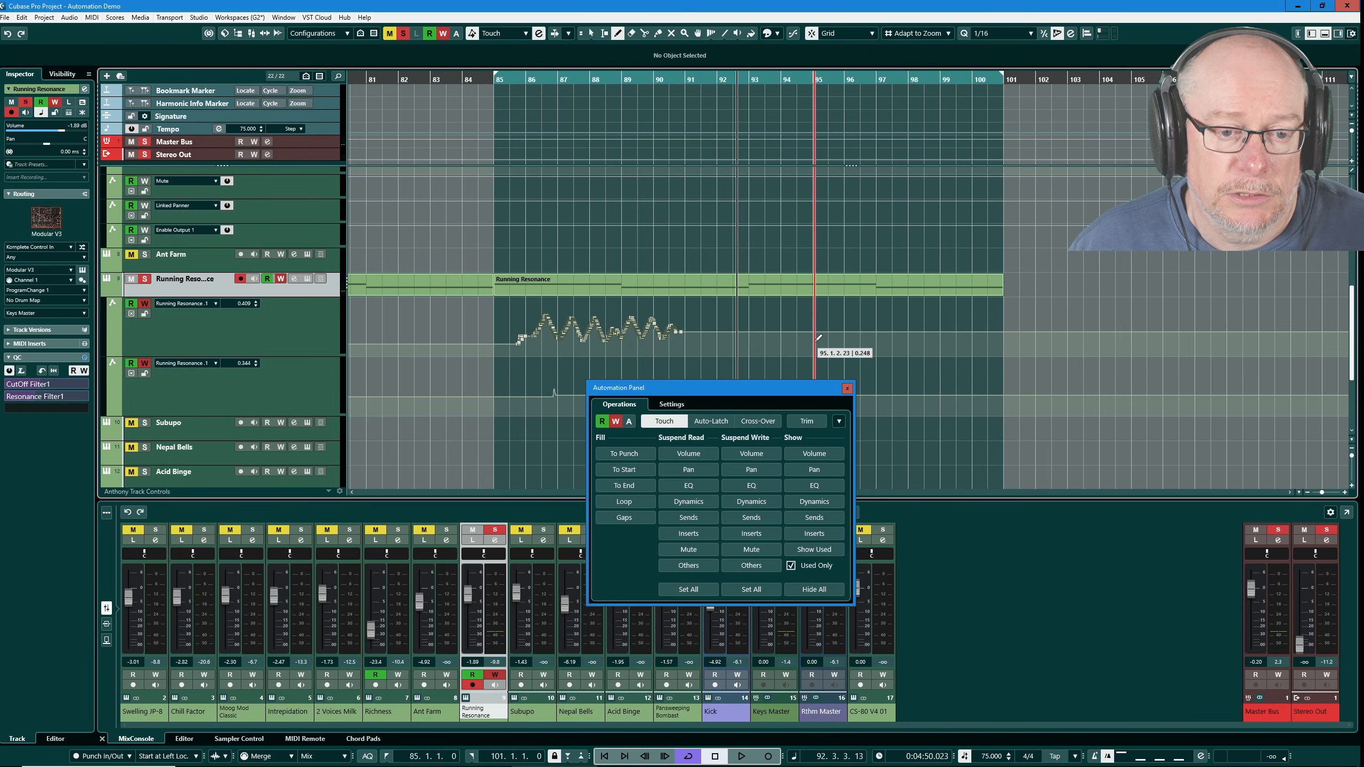
mouse_move(819, 338)
left_mouse_down()
mouse_move(839, 317)
mouse_move(932, 341)
mouse_move(976, 322)
mouse_move(988, 342)
left_mouse_up()
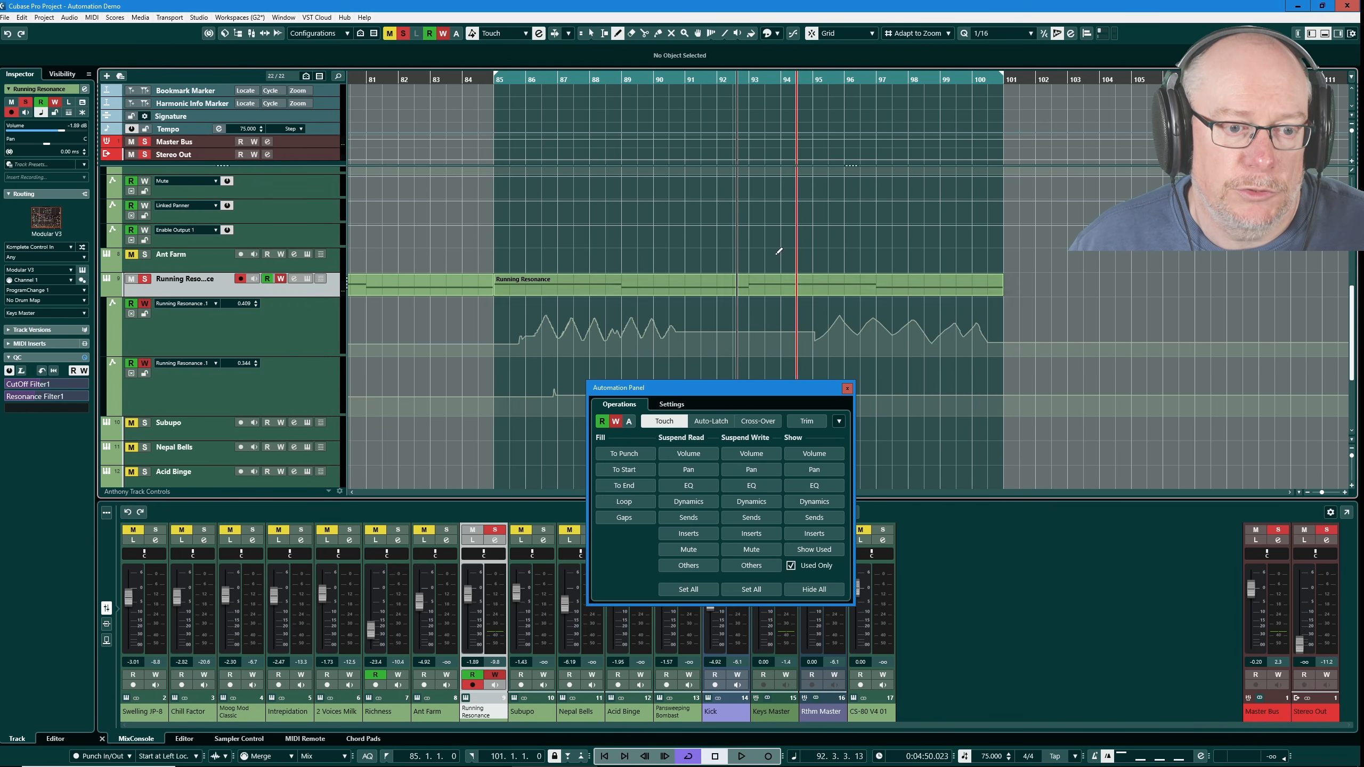
With the automation mode on Touch, play from about bar 90, record cutoff sweeps on Running Resonance over about bars 91 to 92, and stop.
left_click(669, 81)
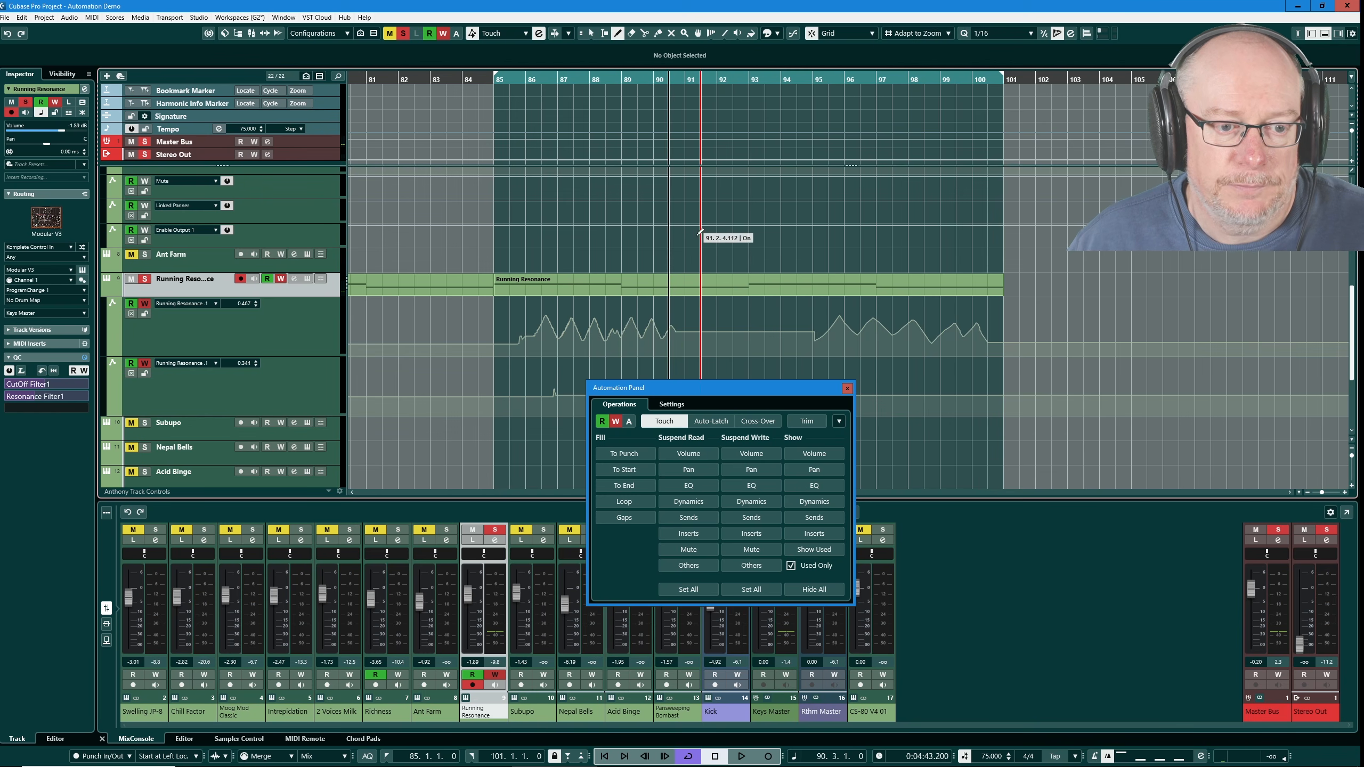
key("space")
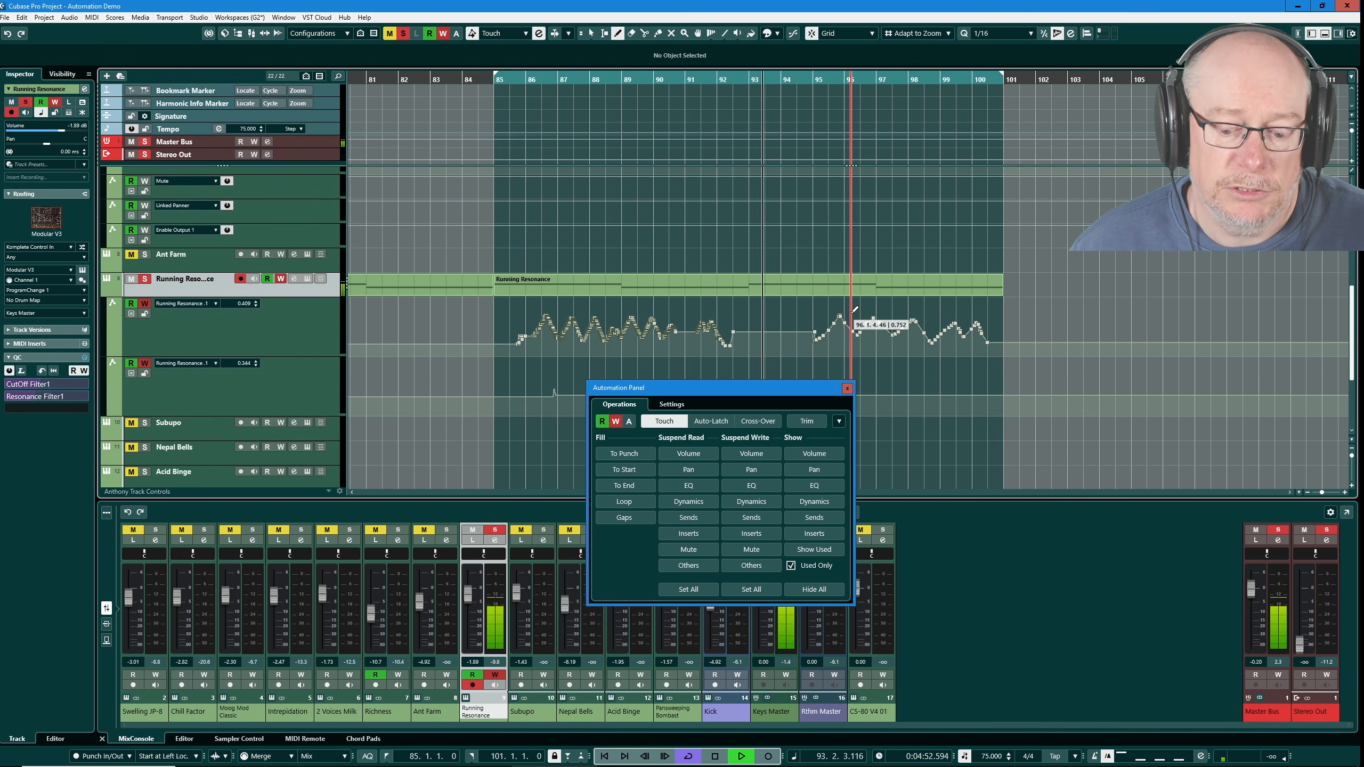
key("space")
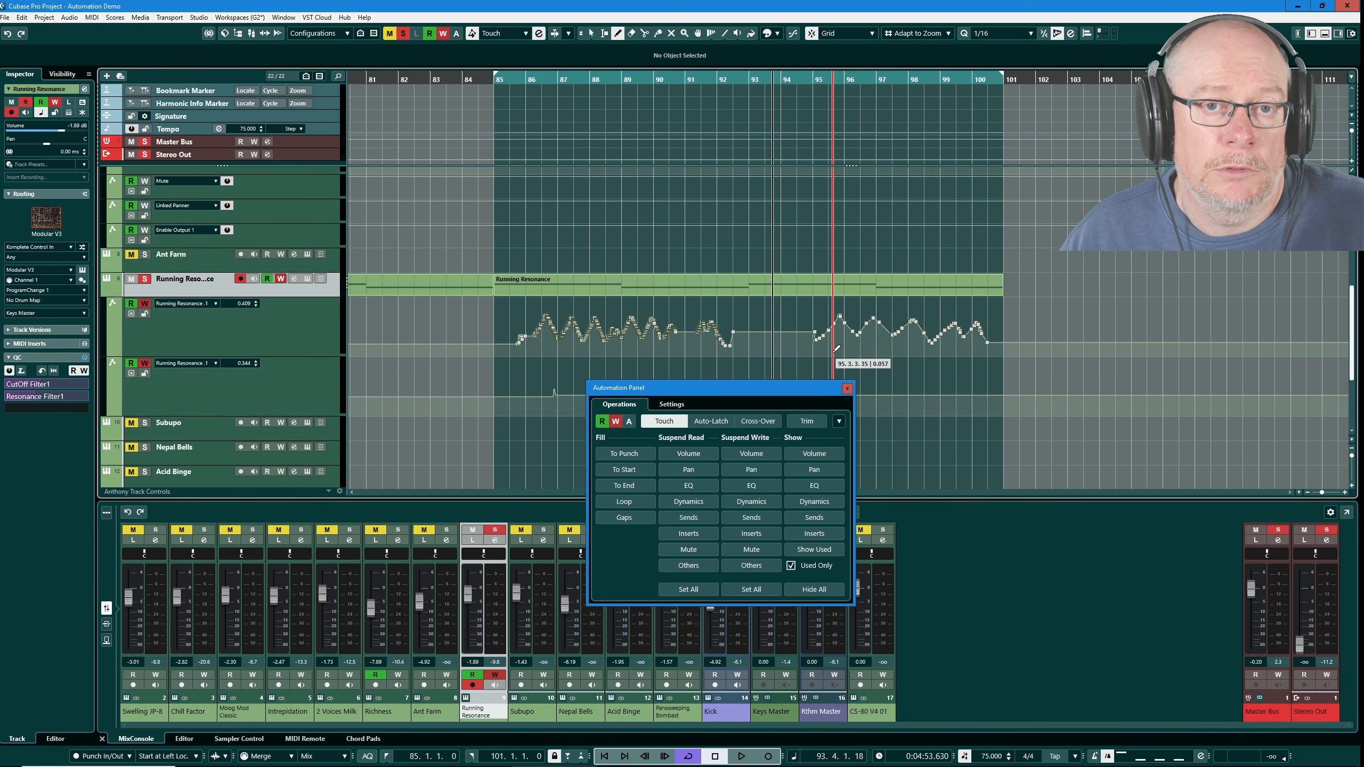
Switch the automation mode to Auto-Latch and, playing from bar 92, record cutoff moves on Running Resonance, holding the last value past bar 97, and stop.
left_click(712, 422)
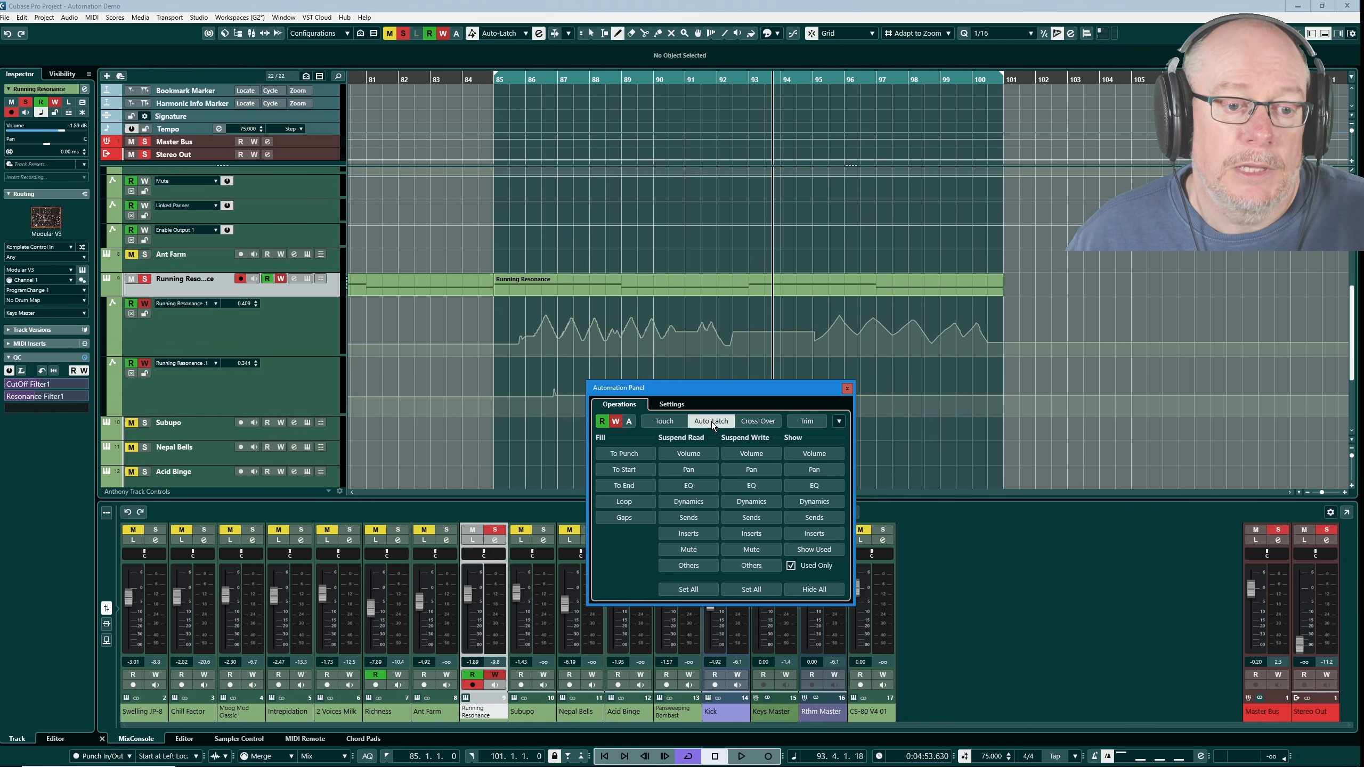
left_click(712, 79)
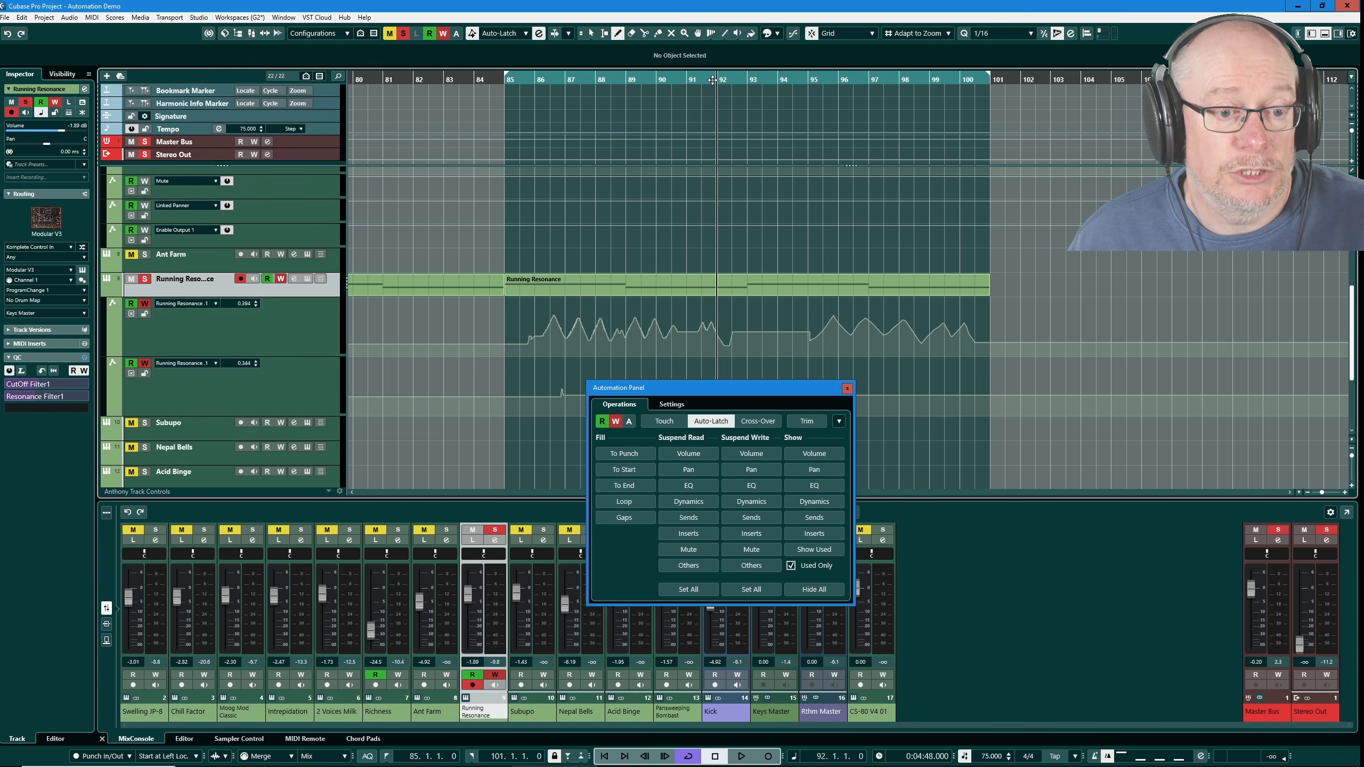
key("space")
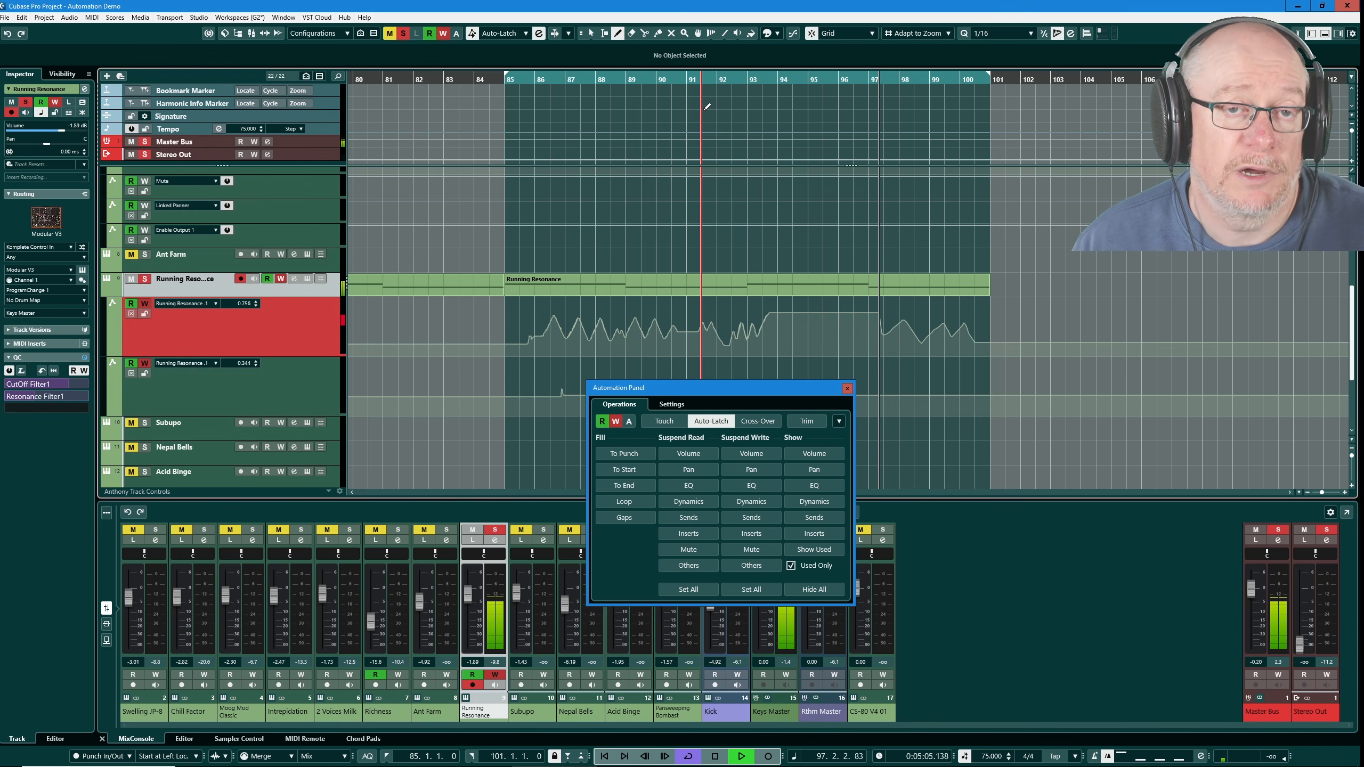
key("space")
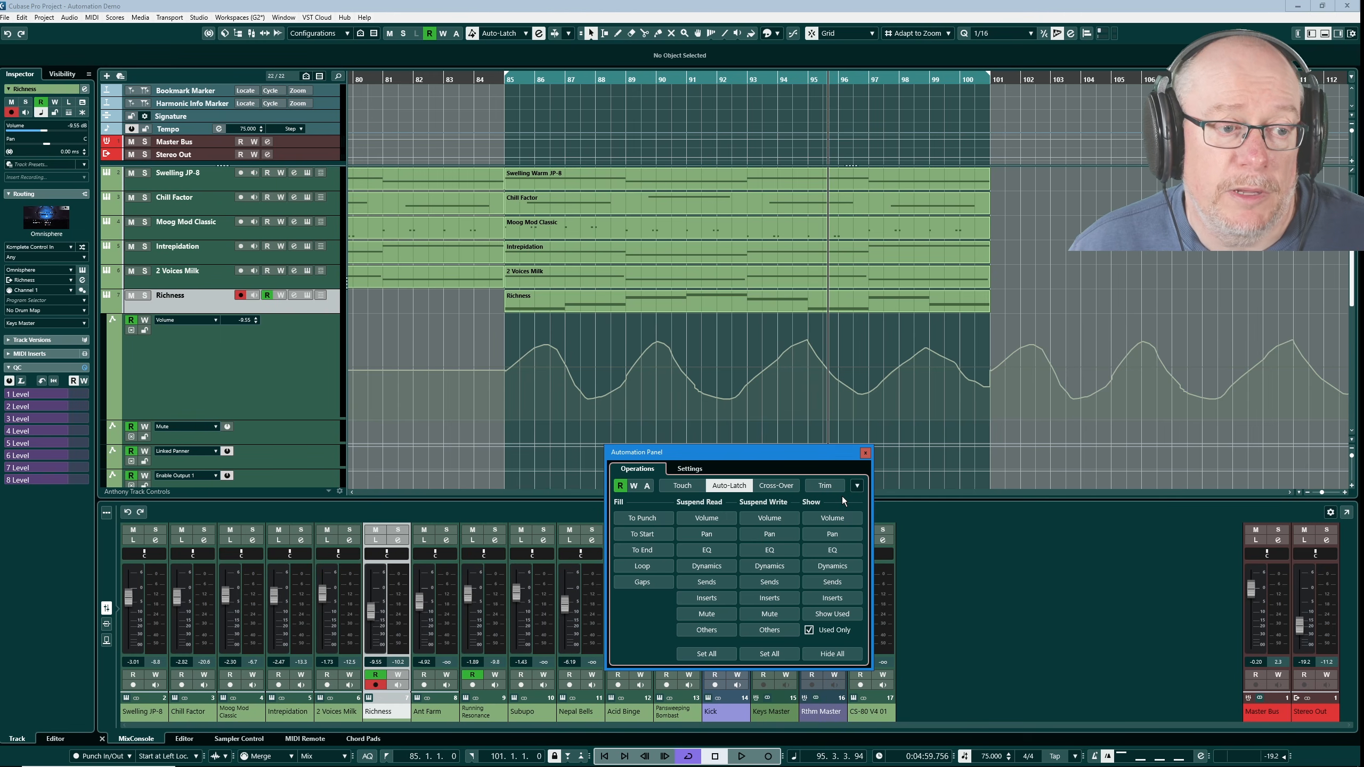
Enable automation writing on the Richness track and turn on Trim mode.
left_click(282, 297)
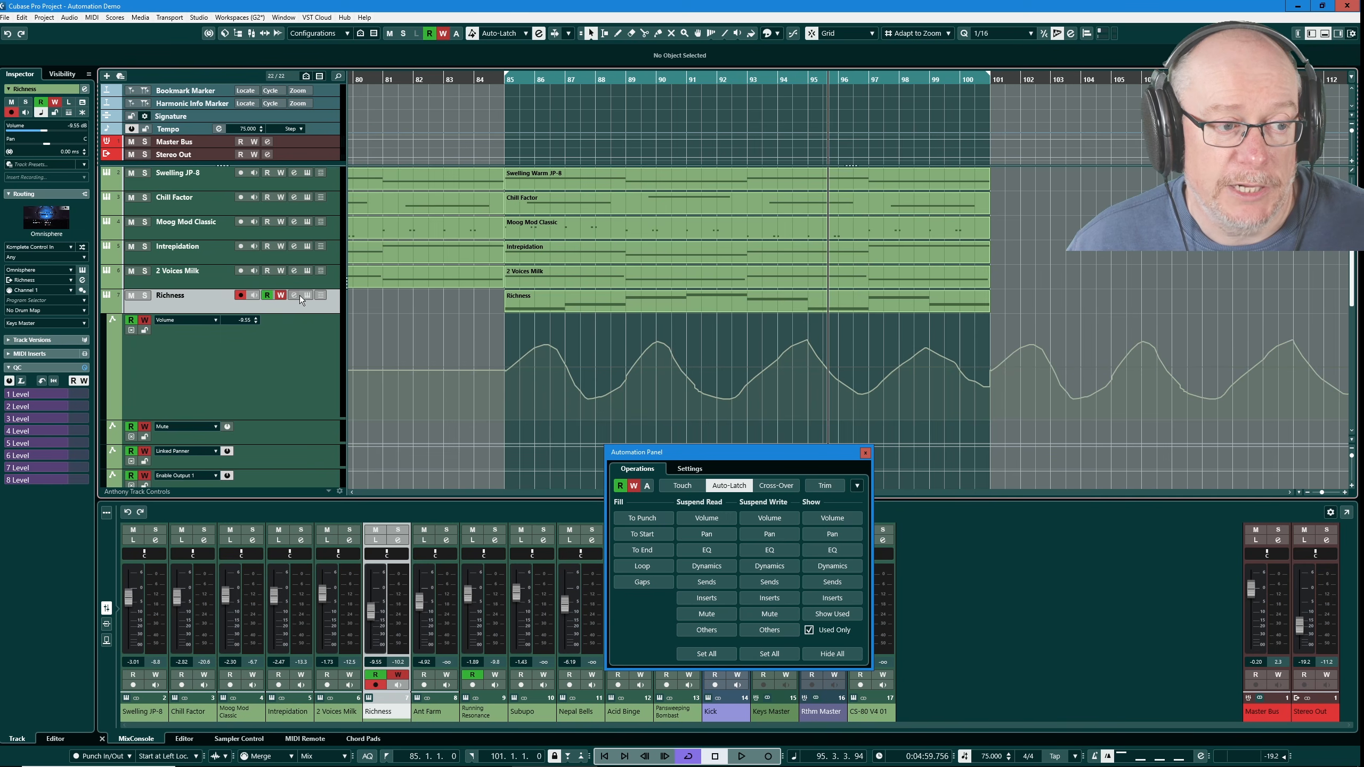
left_click(825, 487)
Try to draw a freehand curve in the Richness volume lane from about bar 88 to bar 97 with the Draw tool.
key("5")
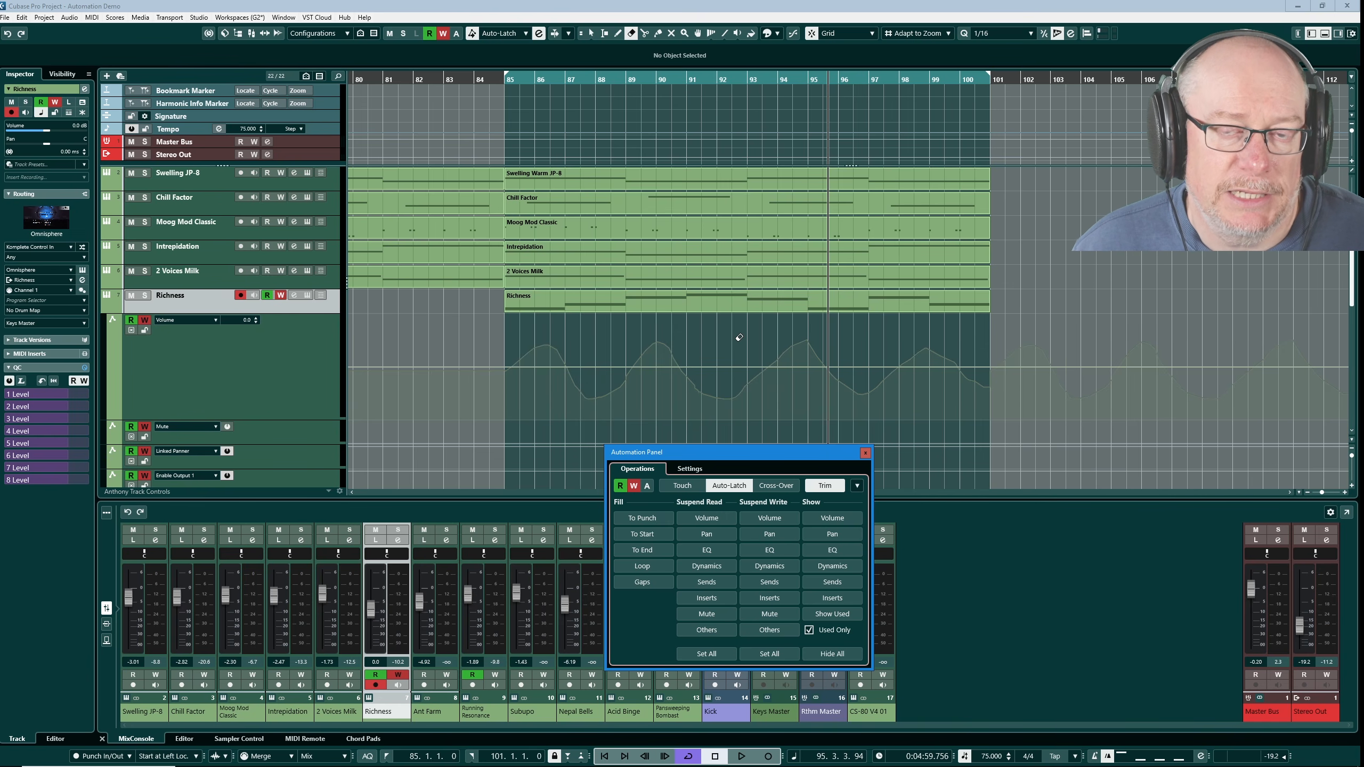
right_click(708, 342)
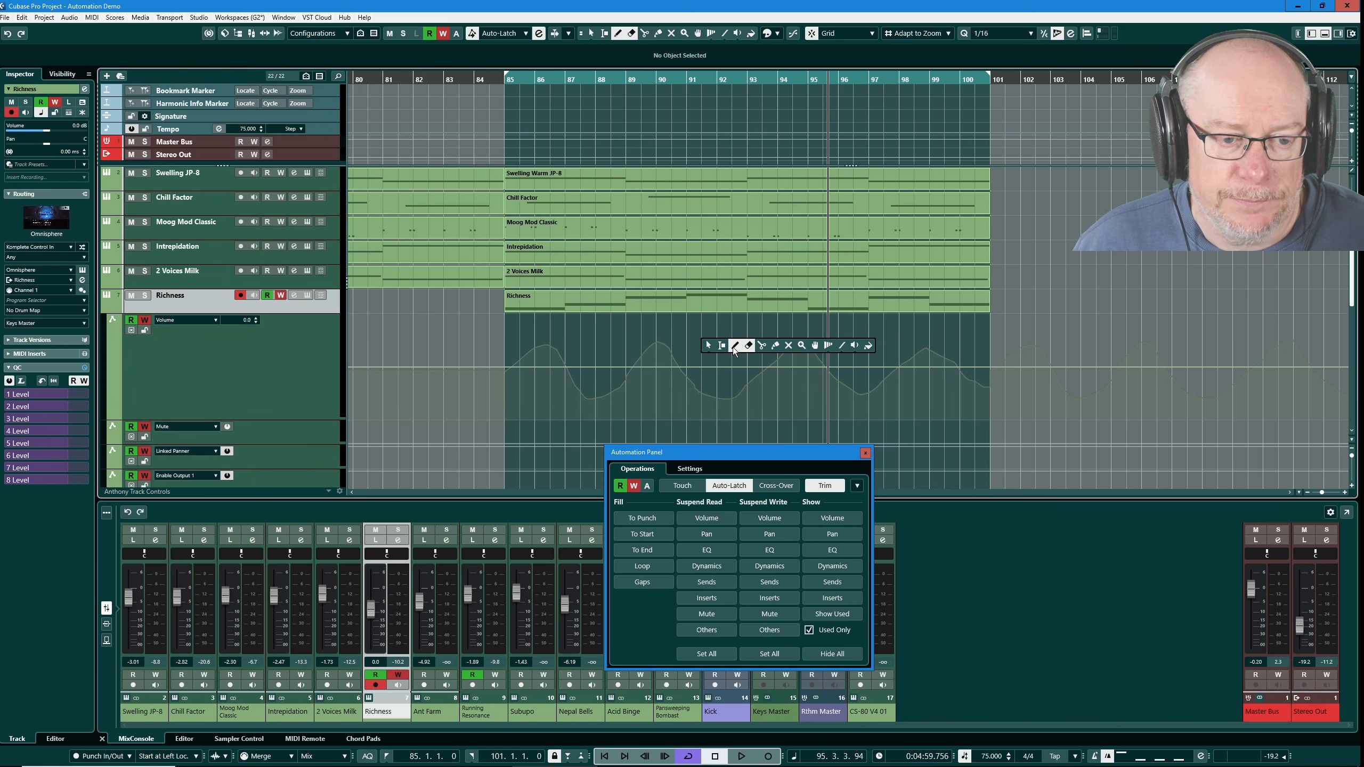
left_click(709, 346)
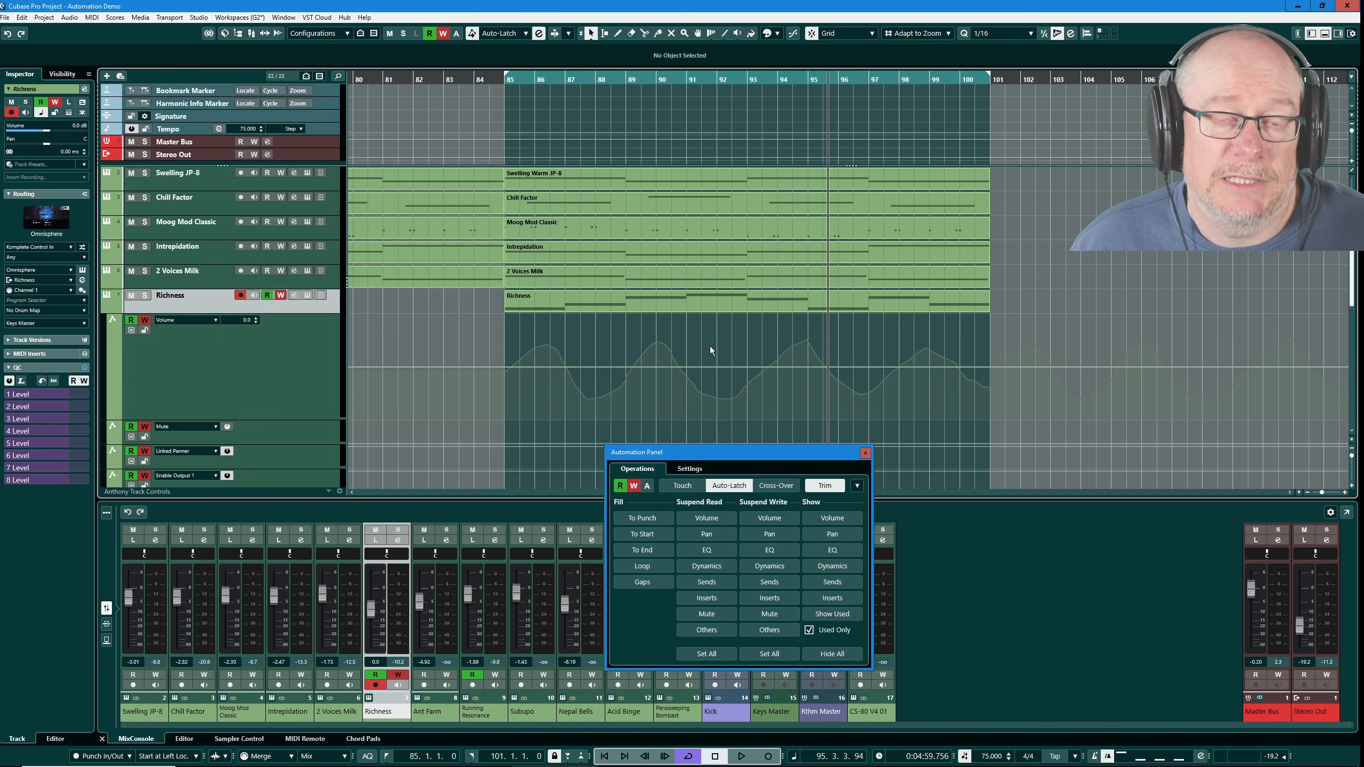
right_click(695, 343)
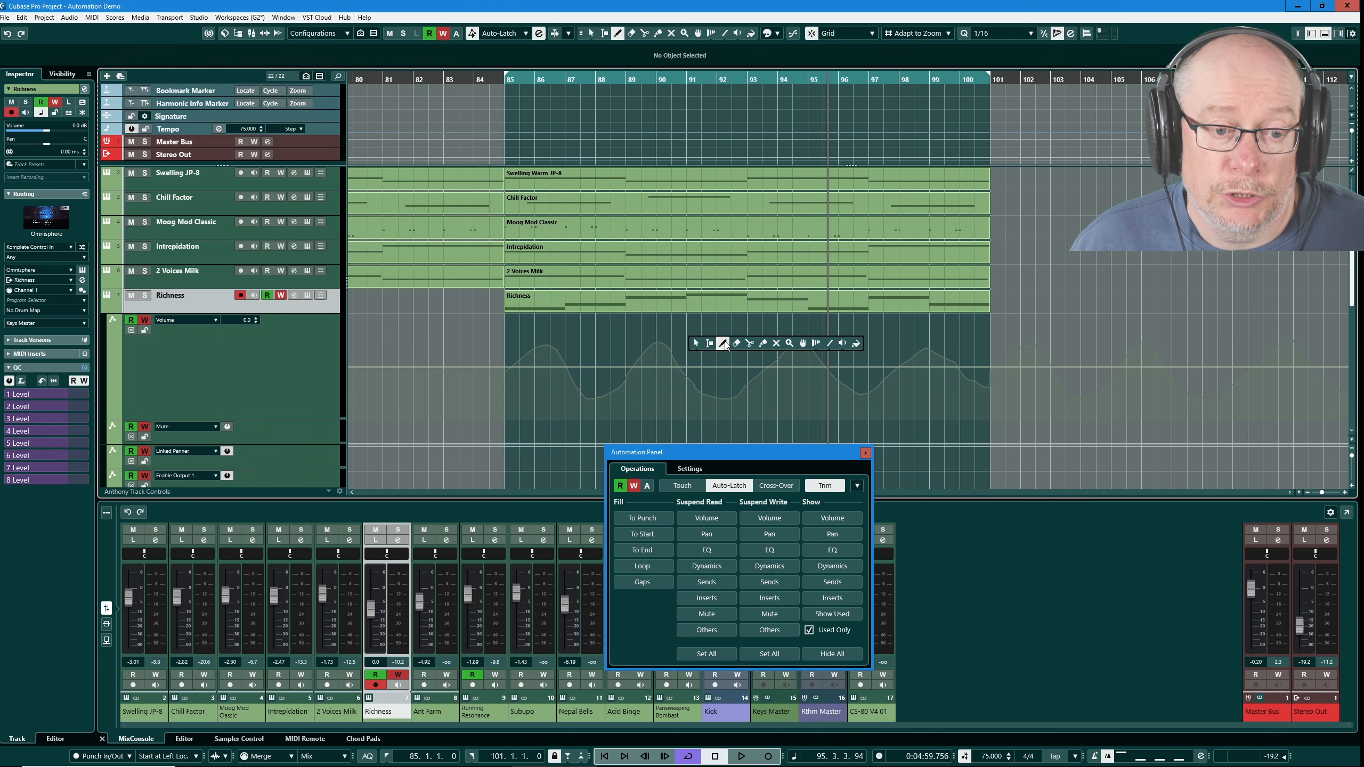
left_click(726, 342)
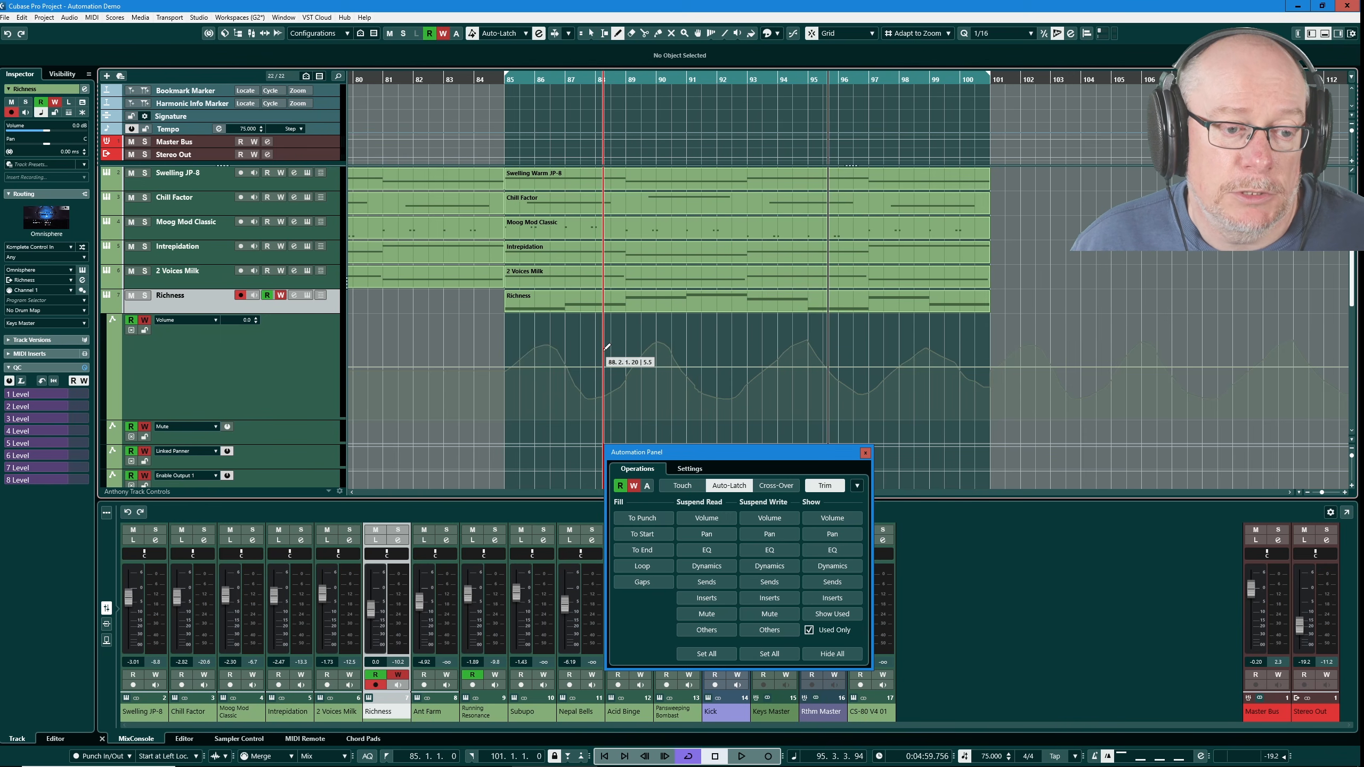
mouse_move(607, 347)
left_mouse_down()
mouse_move(735, 368)
mouse_move(822, 353)
mouse_move(877, 387)
left_mouse_up()
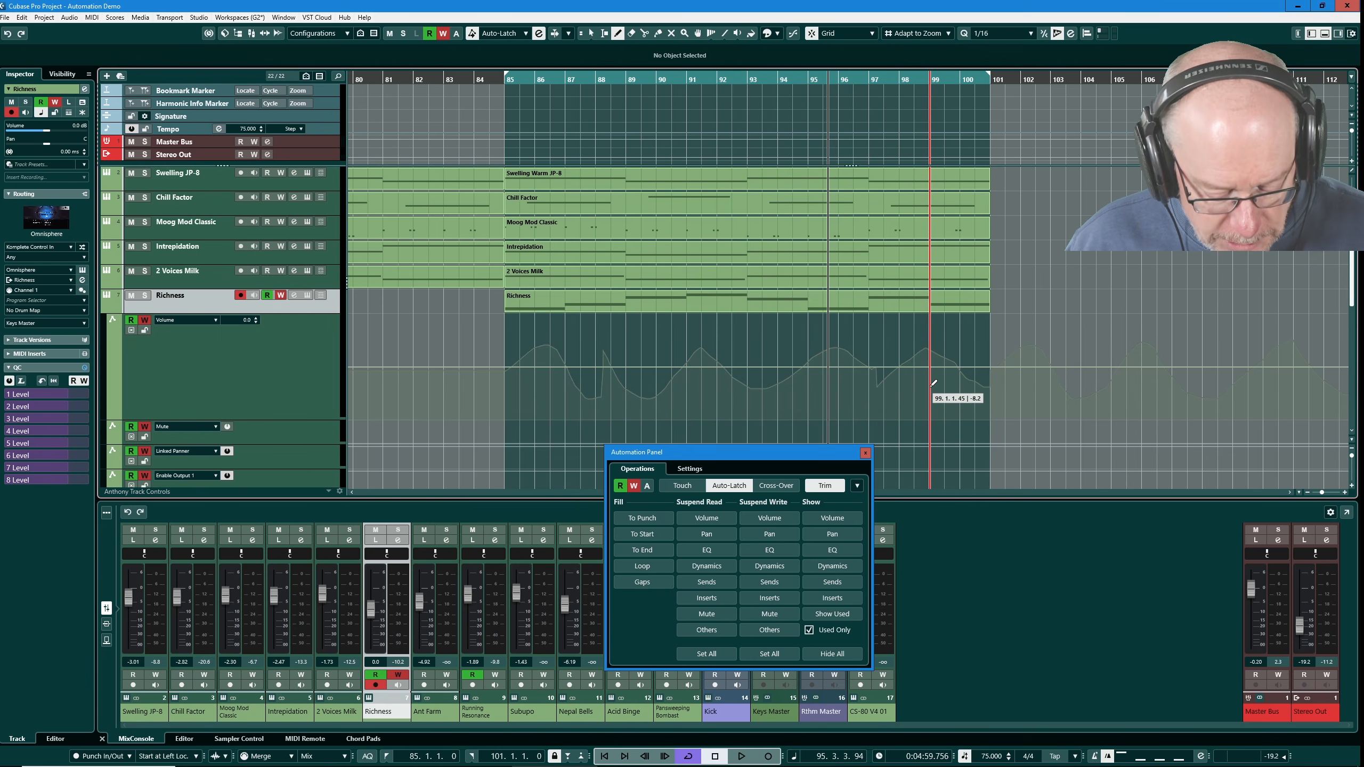
right_click(705, 338)
left_click(706, 337)
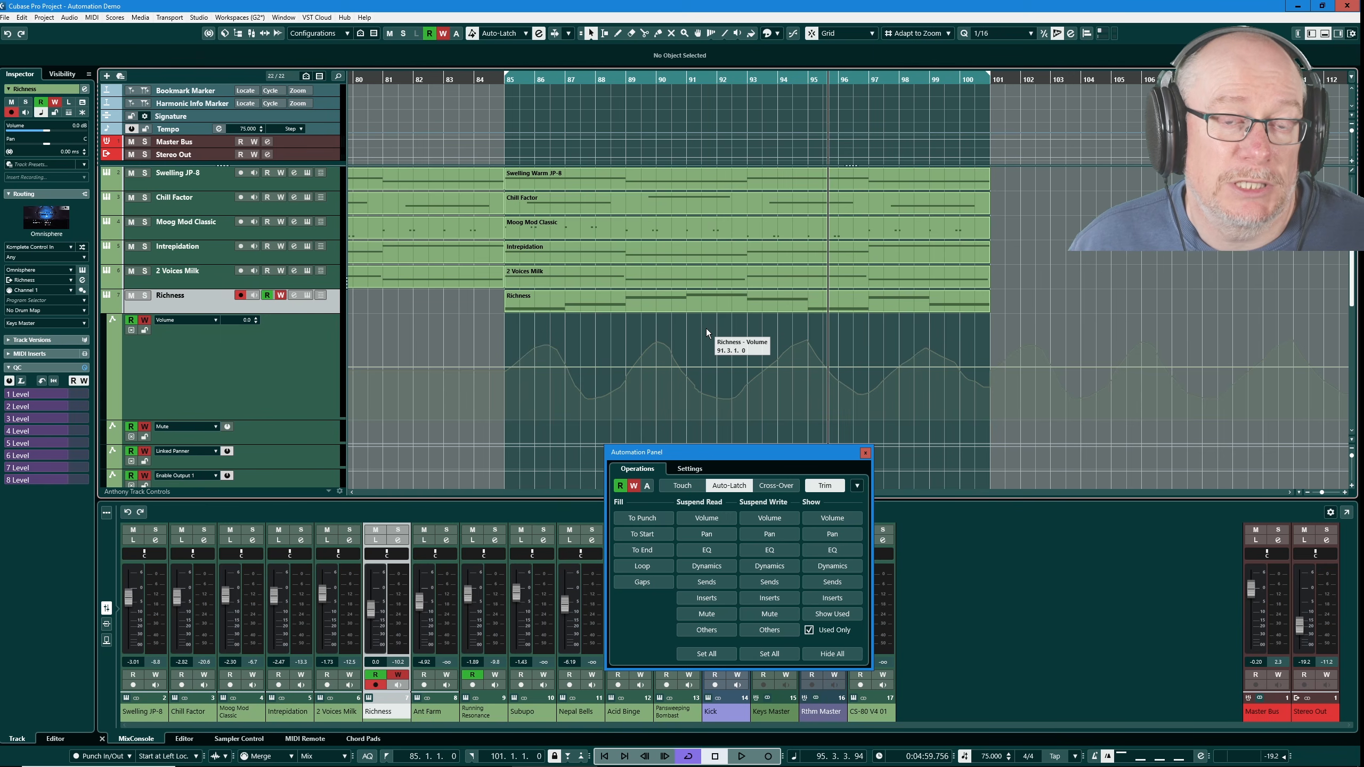
Add a point at about bar 92 on the Richness volume trim line and raise the line to 3.0 dB.
left_click(720, 367)
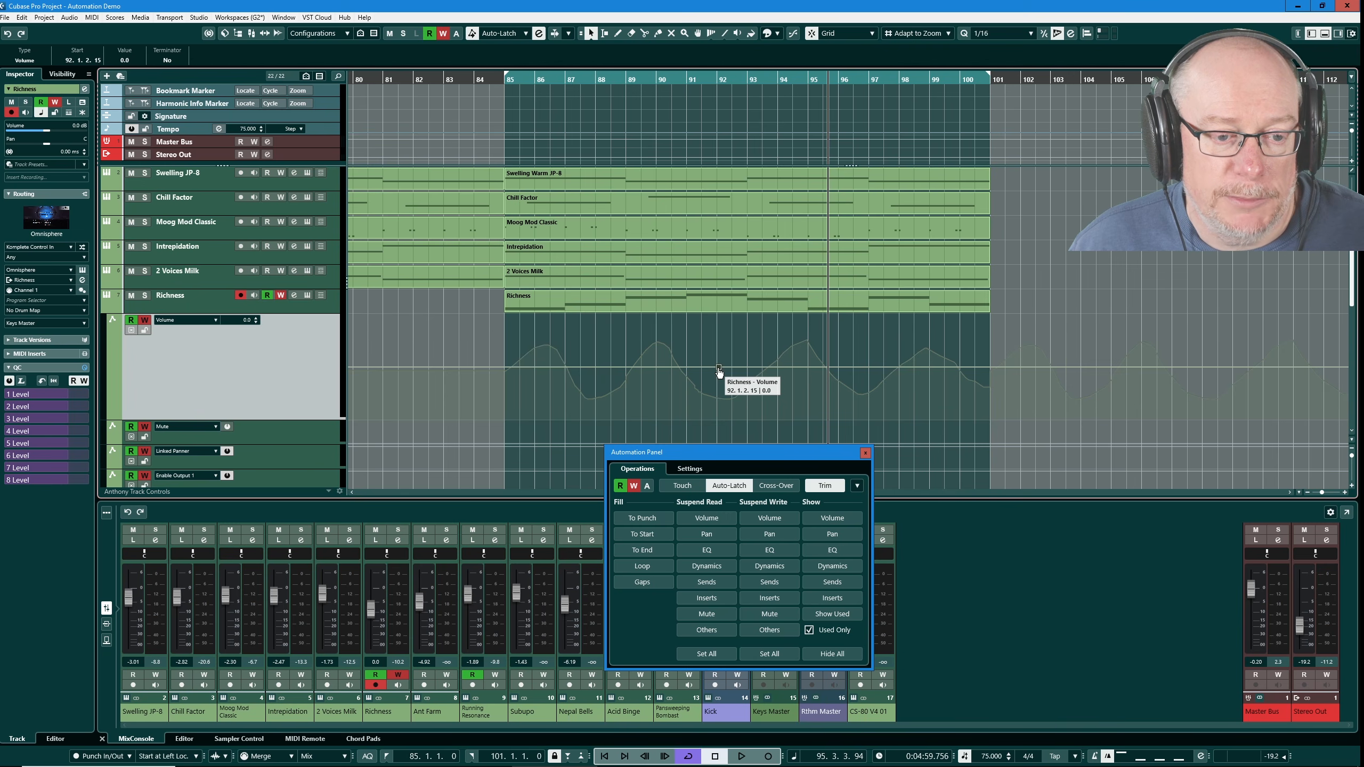
mouse_move(719, 371)
left_mouse_down()
mouse_move(723, 349)
mouse_move(717, 376)
left_mouse_up()
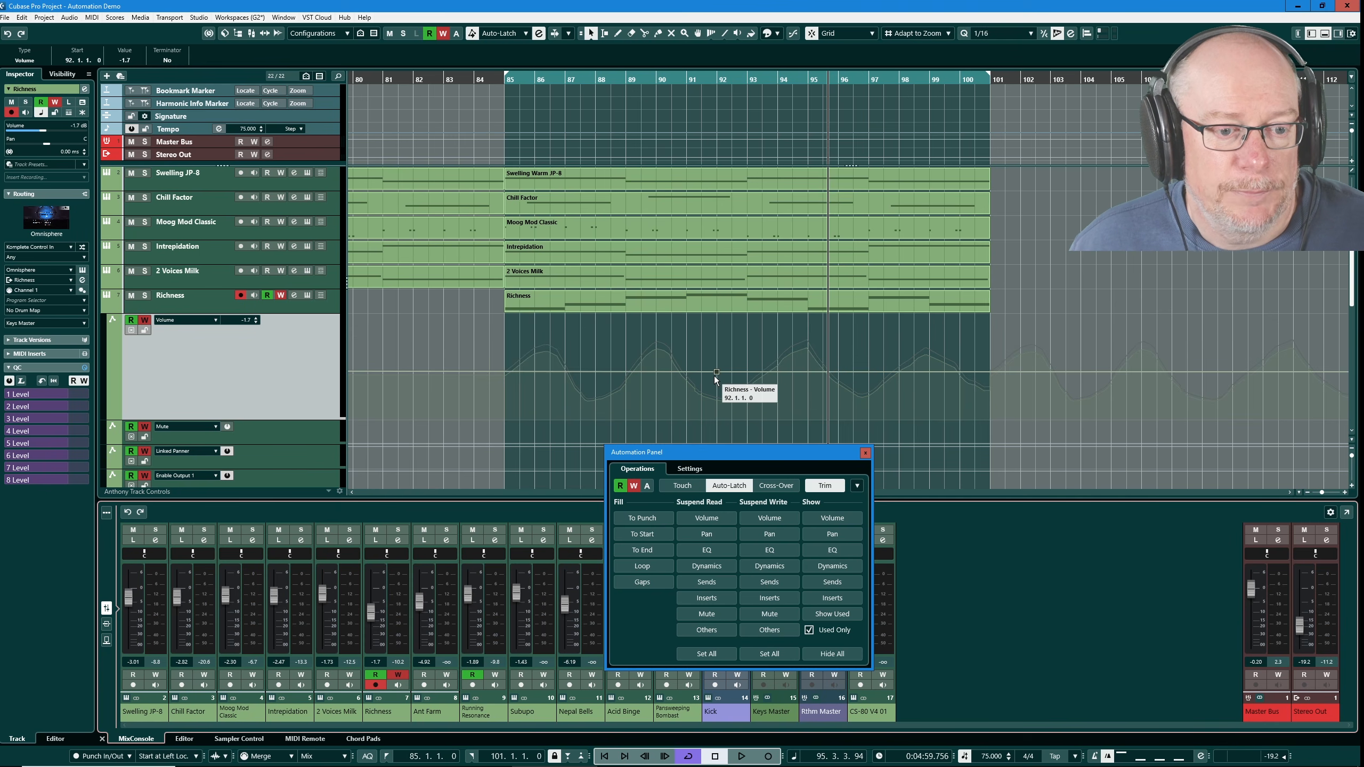
left_click_drag(717, 372, 718, 357)
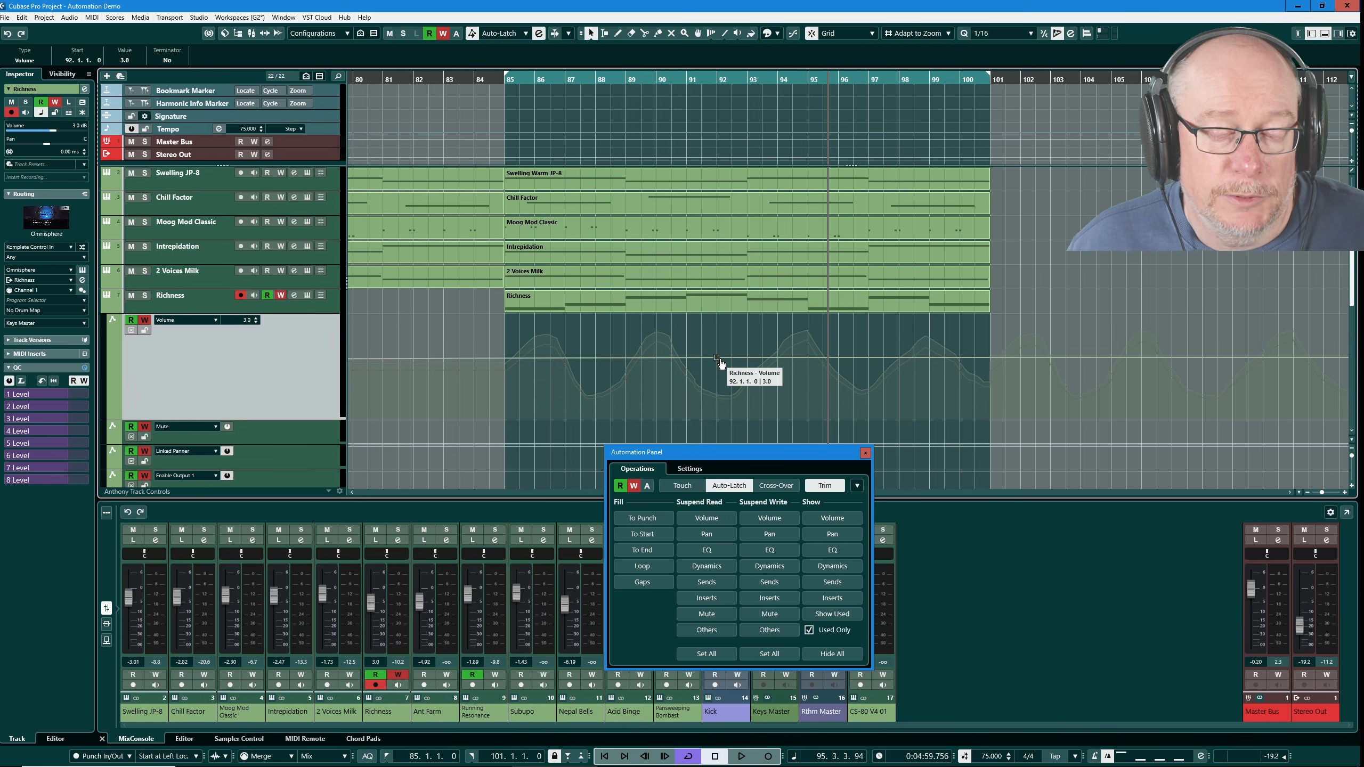
Shape a trim ramp on Richness by adding a second point, placing the first at bar 91, -12.4 dB and the second at bar 95, 5.5 dB.
left_click(795, 357)
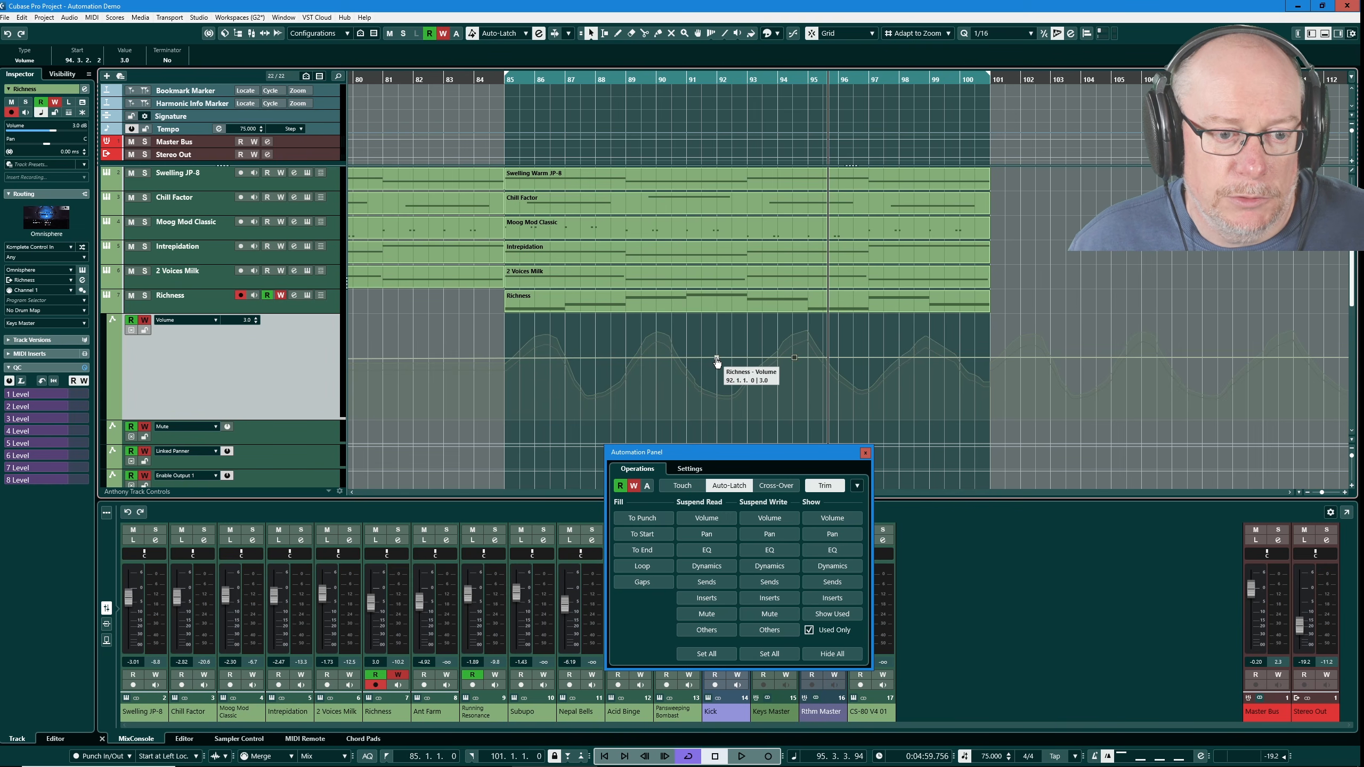
left_click_drag(717, 357, 681, 398)
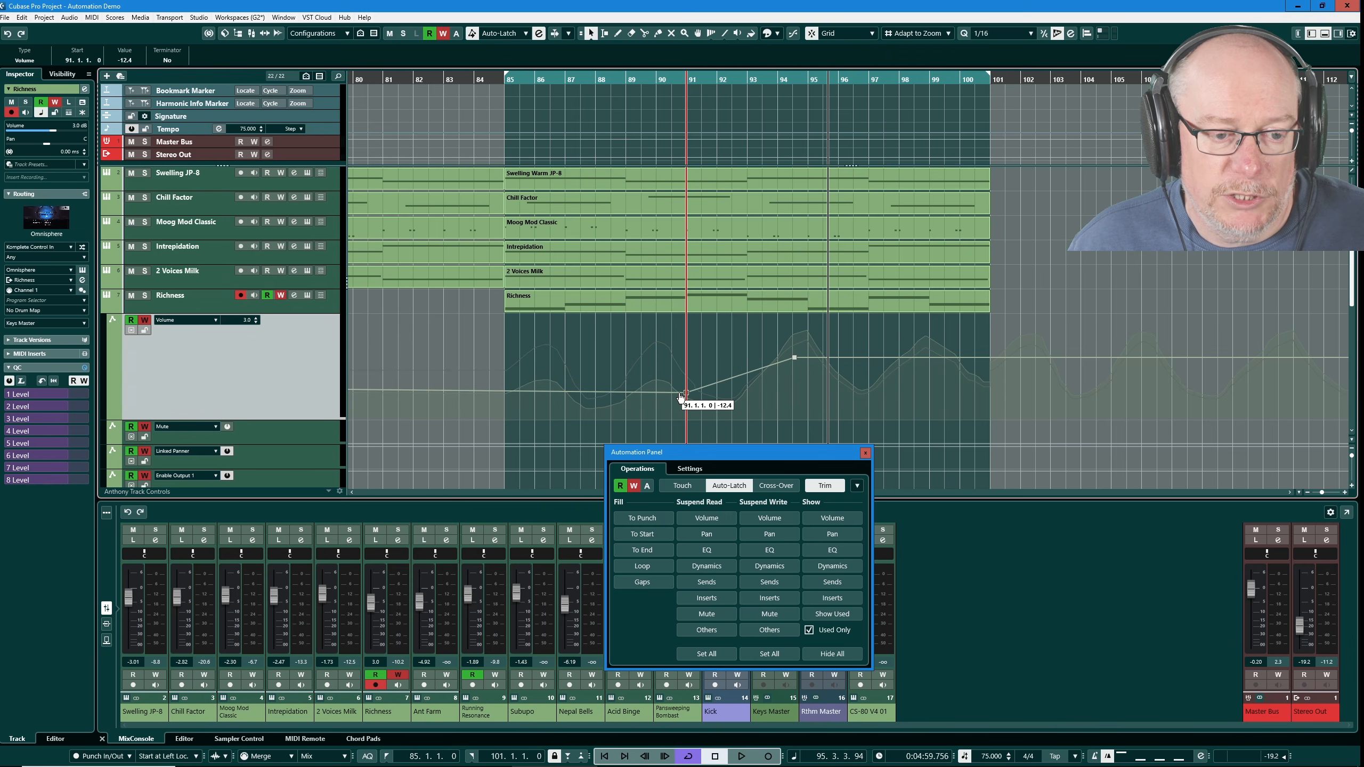
left_click_drag(794, 357, 808, 350)
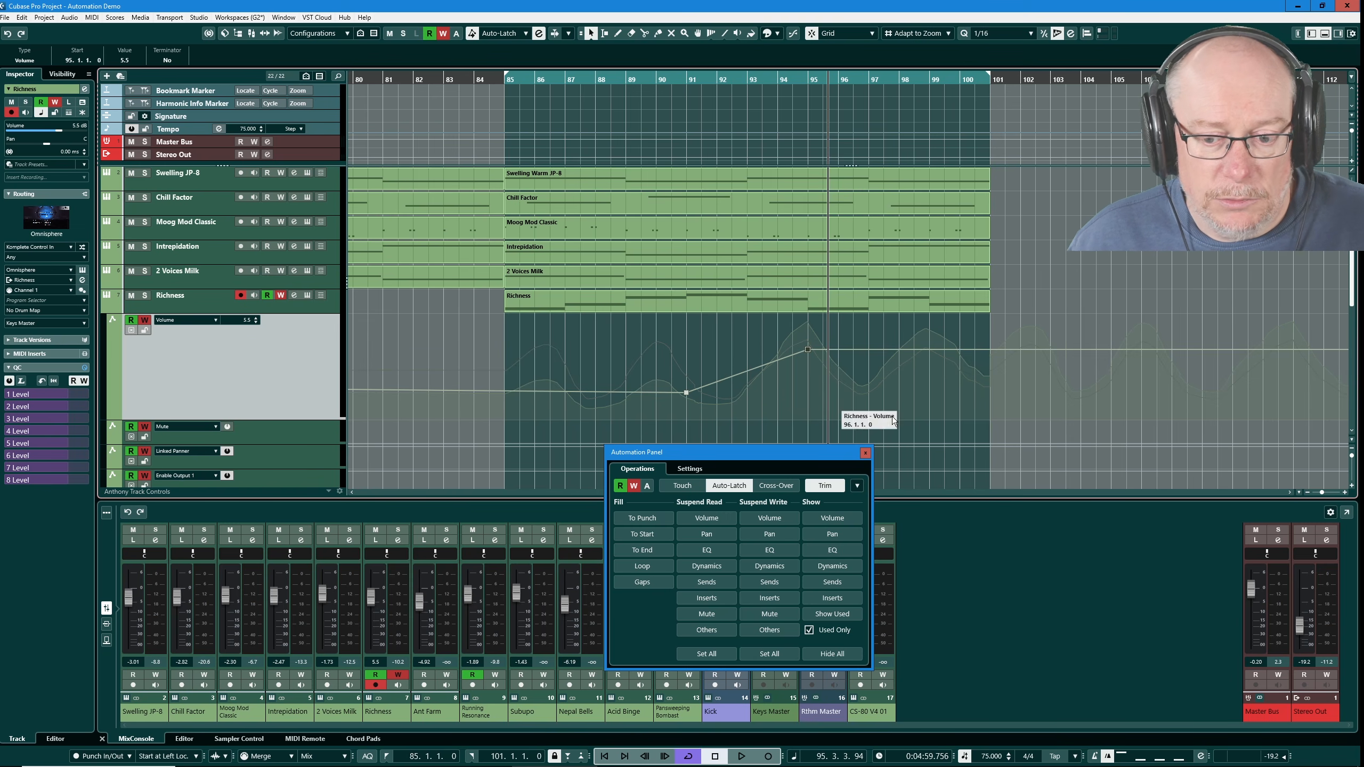
Audition the trimmed volume from bar 85 with Richness soloed, raise the Stereo Out fader to -17.4 dB, and stop playback around bar 99.
key("space")
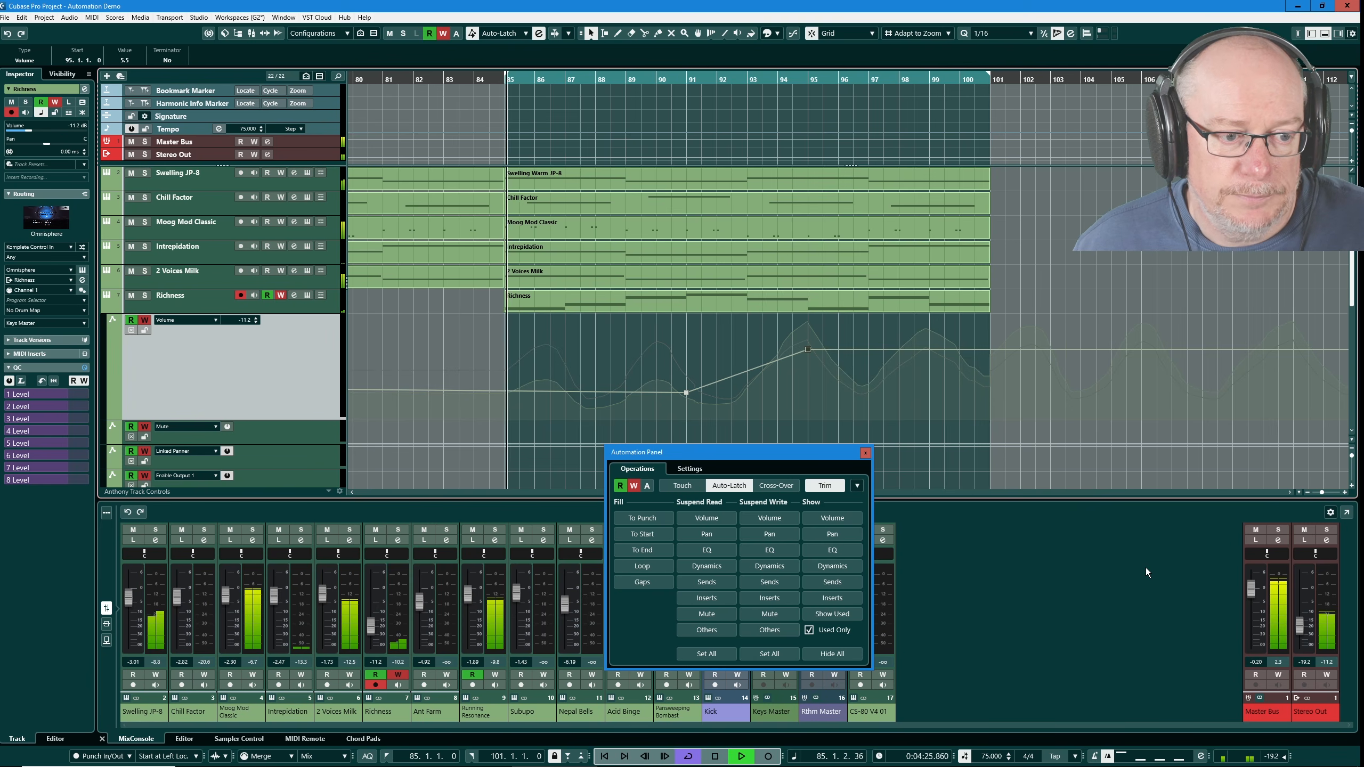
left_click(146, 295)
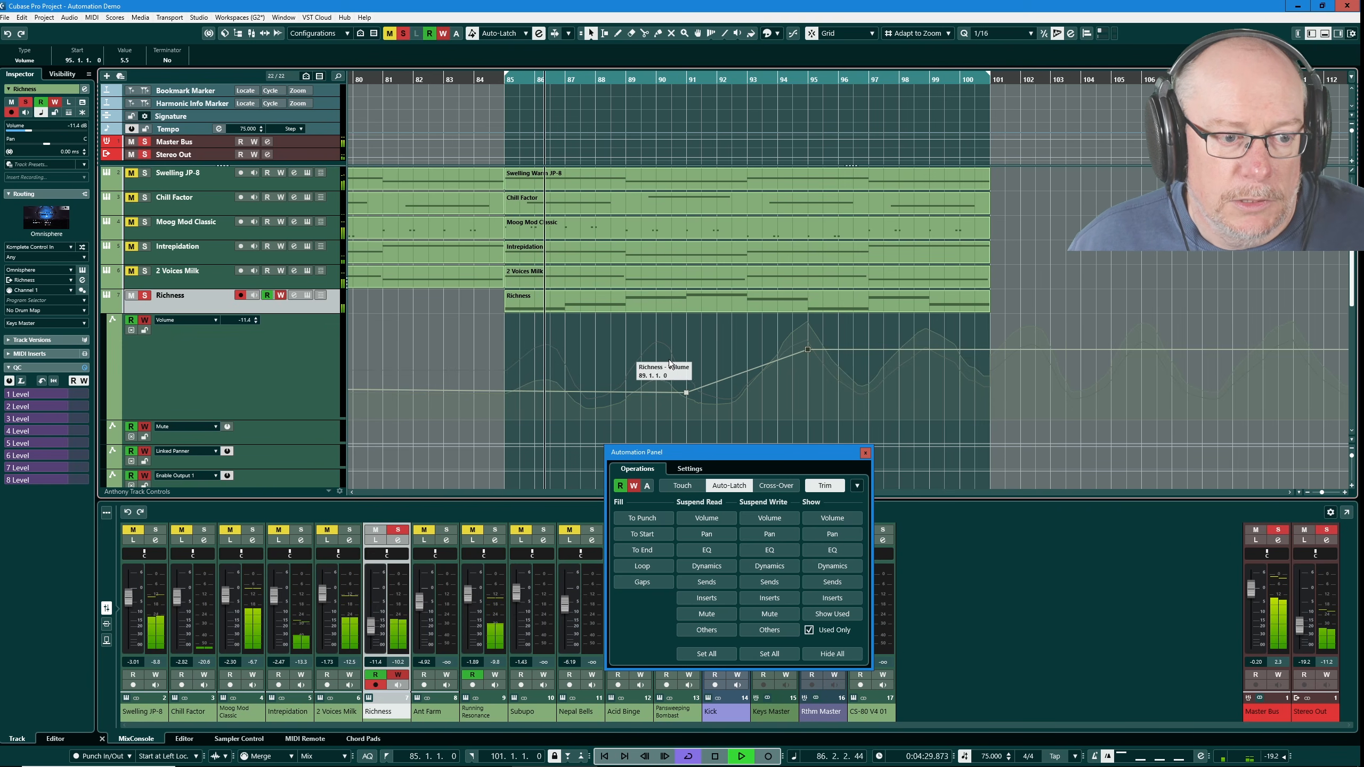
left_click_drag(1301, 630, 1298, 627)
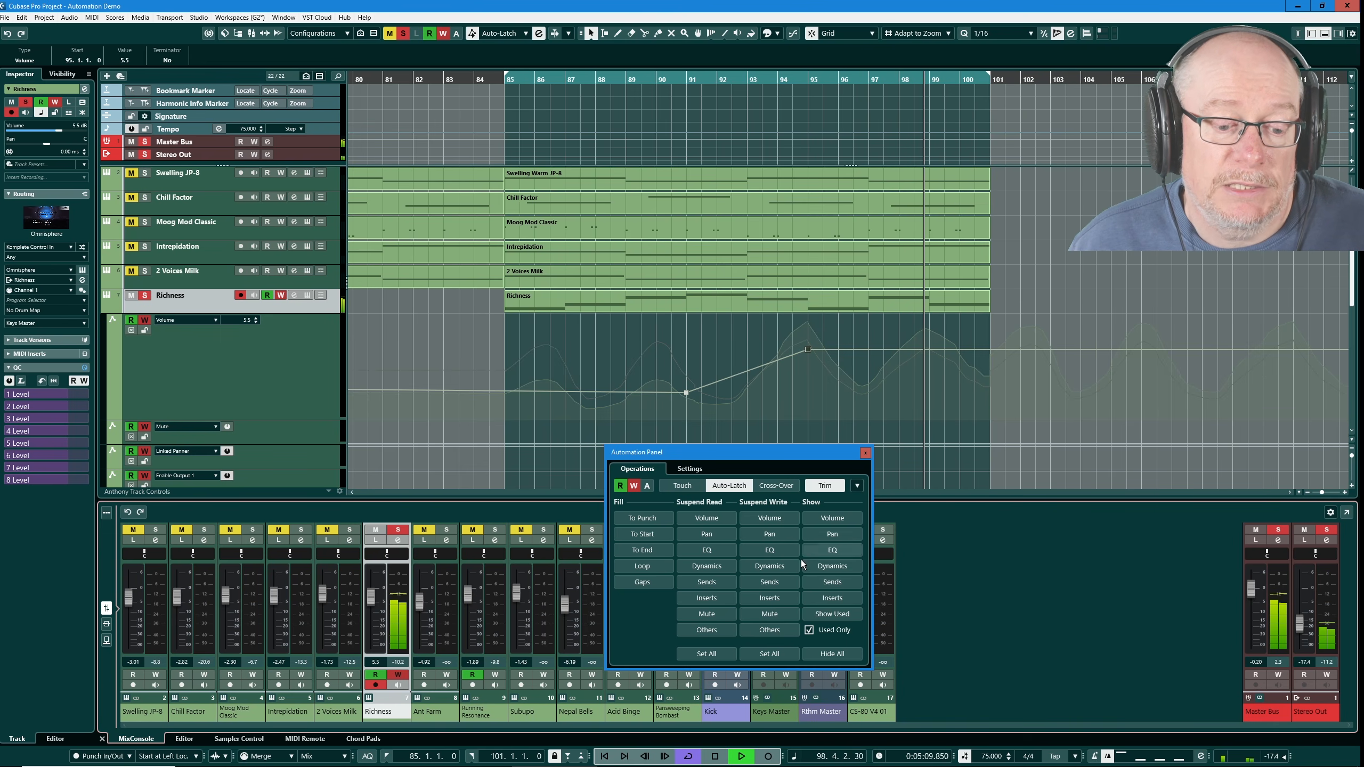
key("space")
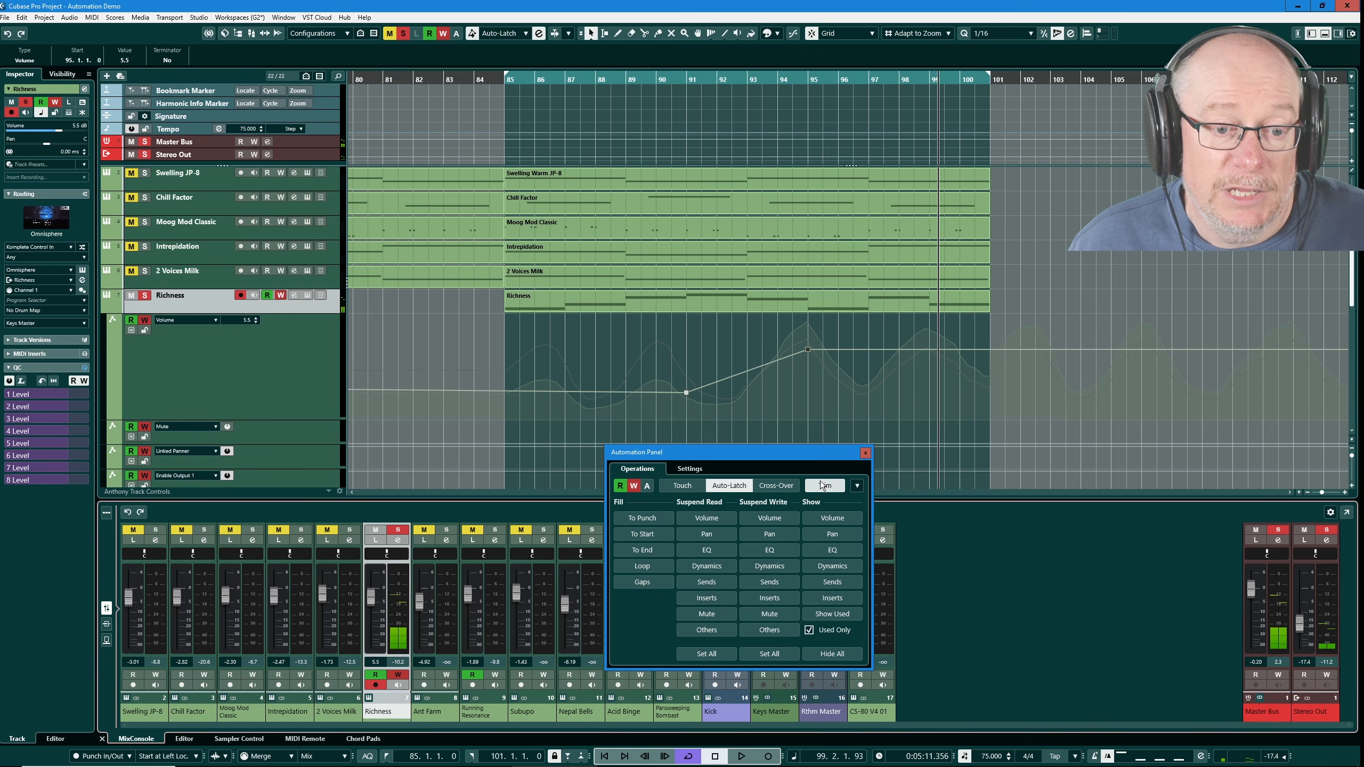
Freeze the trim automation of the selected Richness track, checking its volume curve with Trim briefly off before and after, and leave Trim on.
left_click(821, 482)
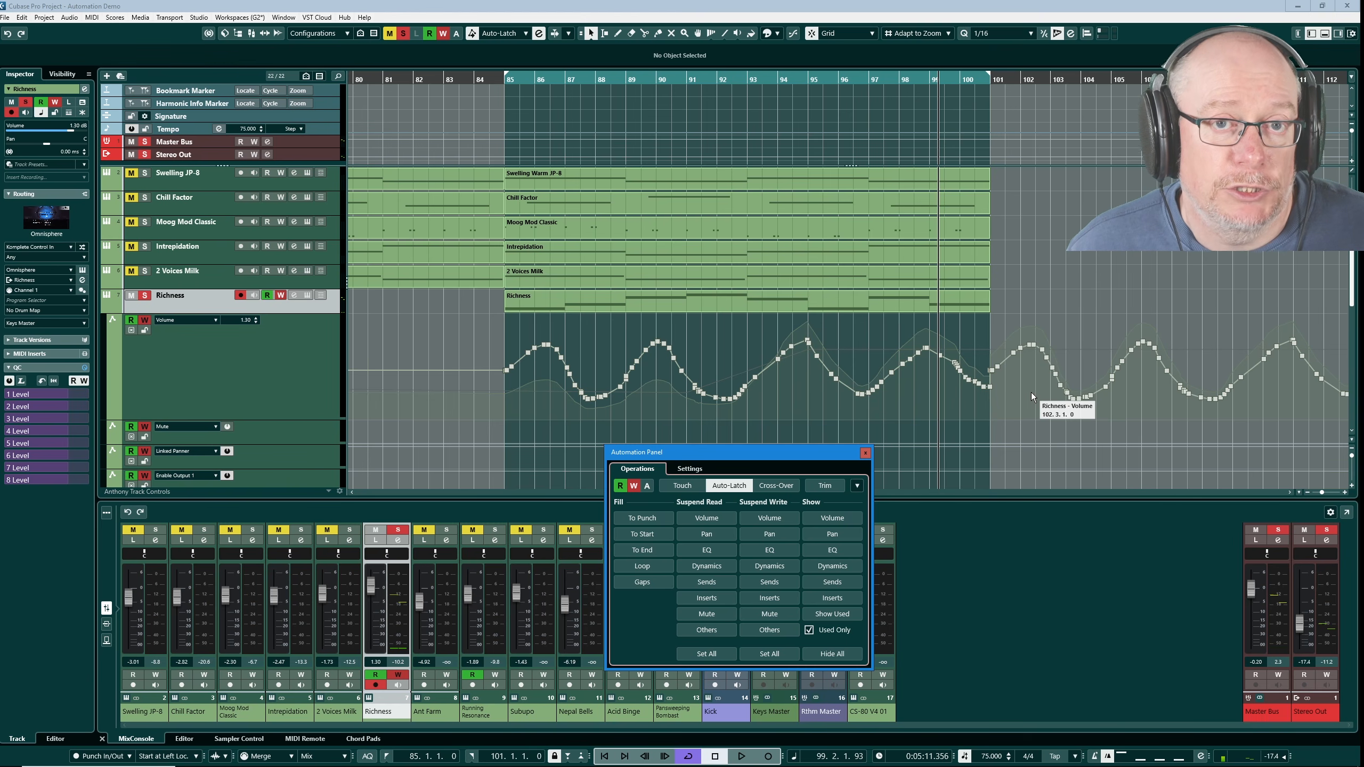
left_click(819, 486)
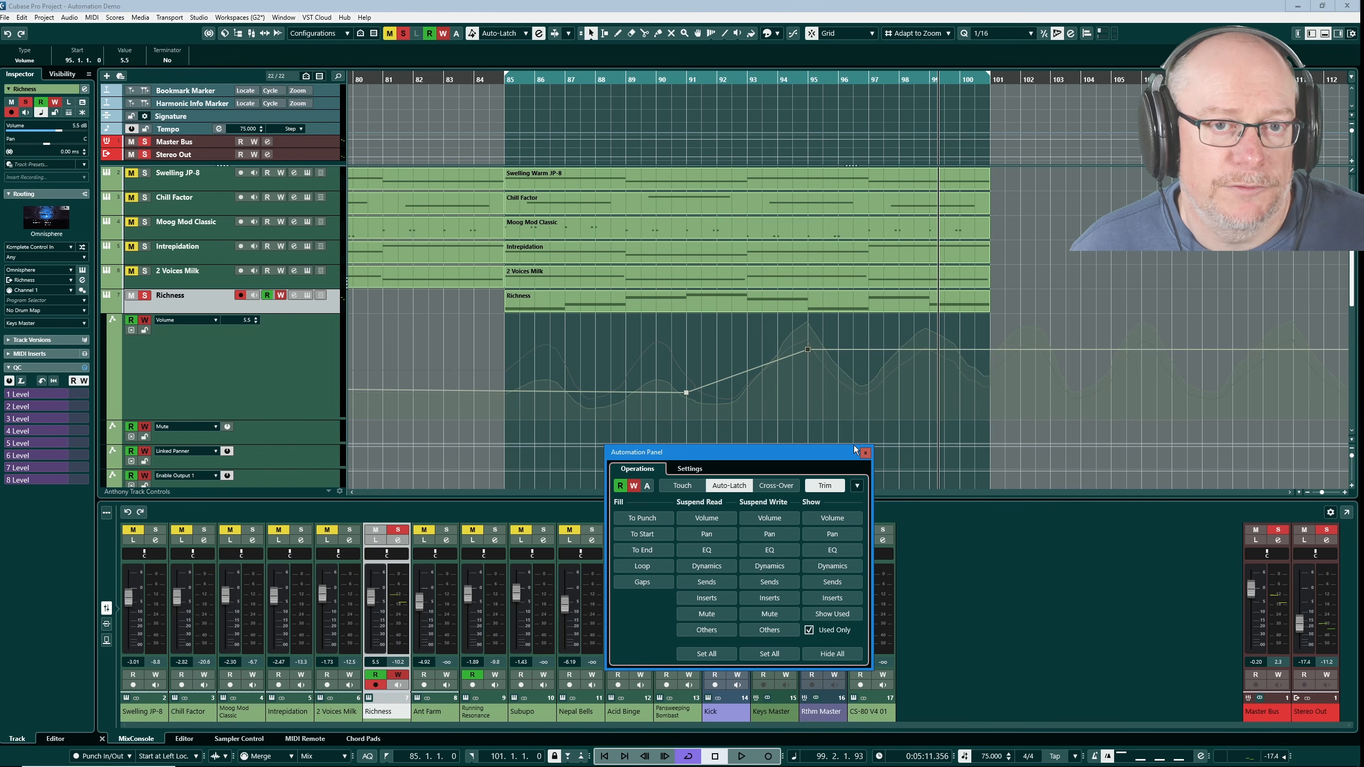
left_click(856, 488)
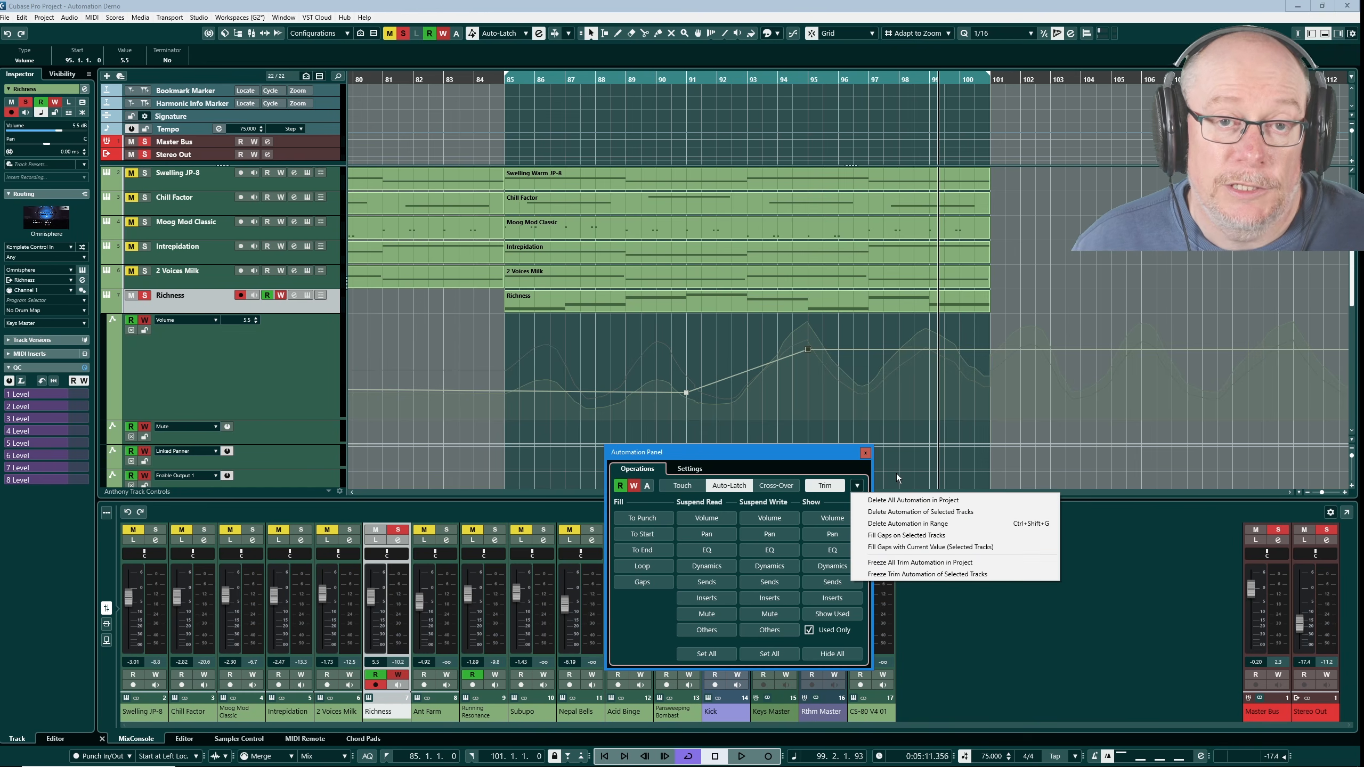
left_click(945, 576)
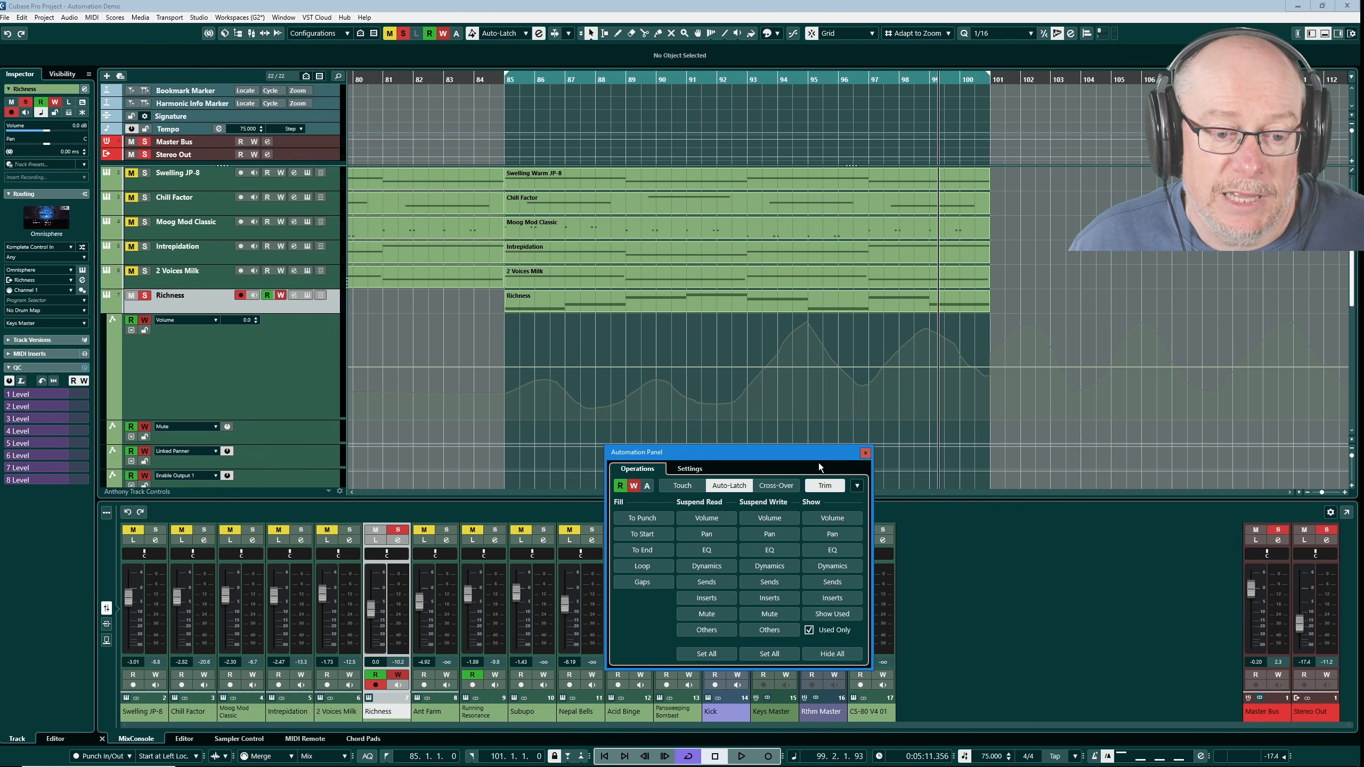
left_click(825, 489)
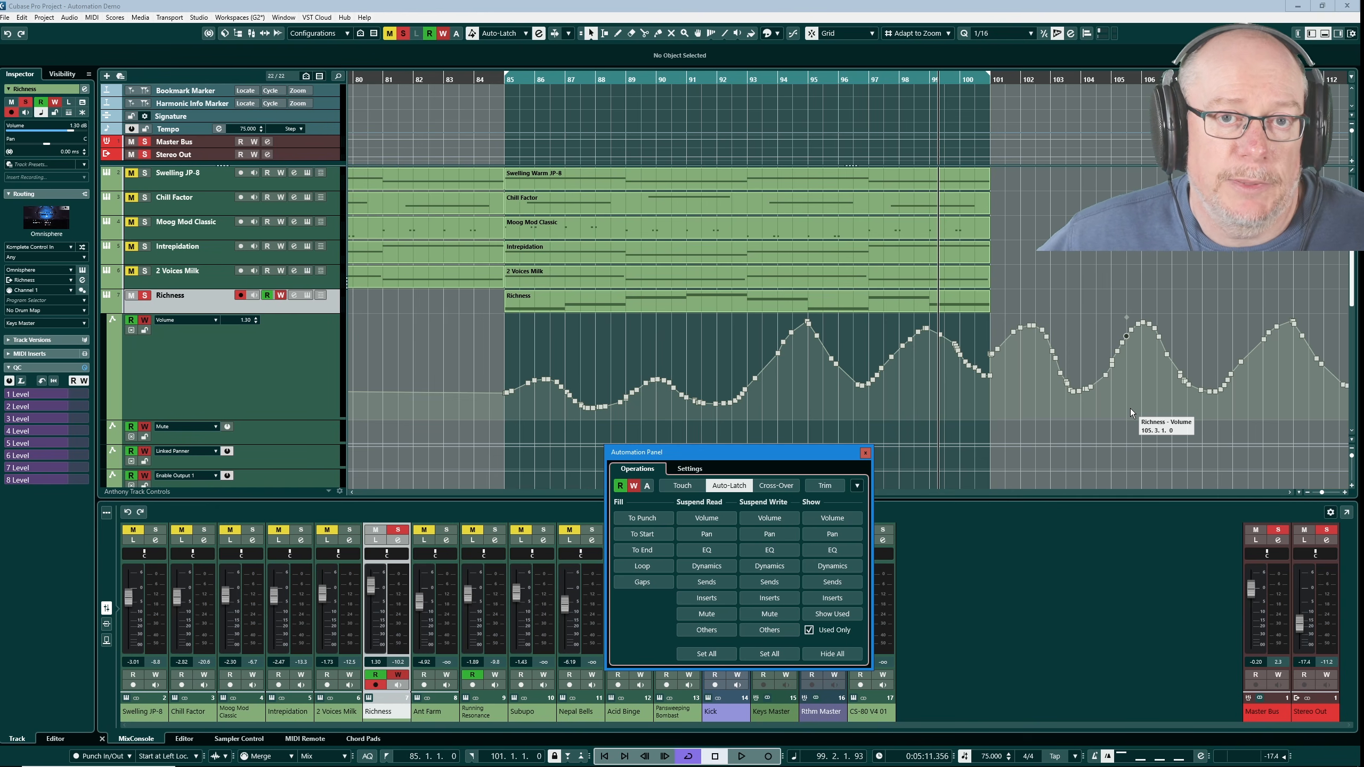
left_click(825, 485)
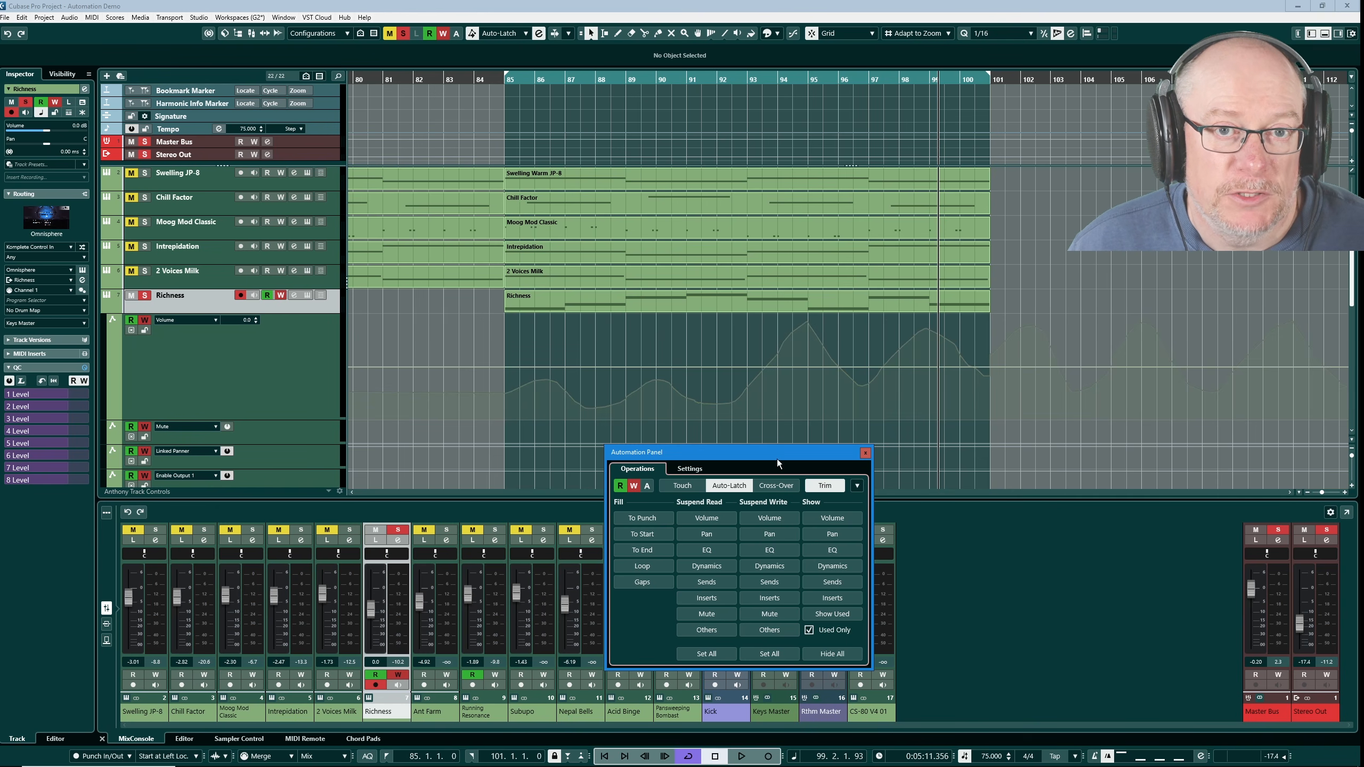
Add five 0.0 dB trim points on the Richness volume lane at about bars 87, 90, 93, 96 and 99.
left_click(586, 367)
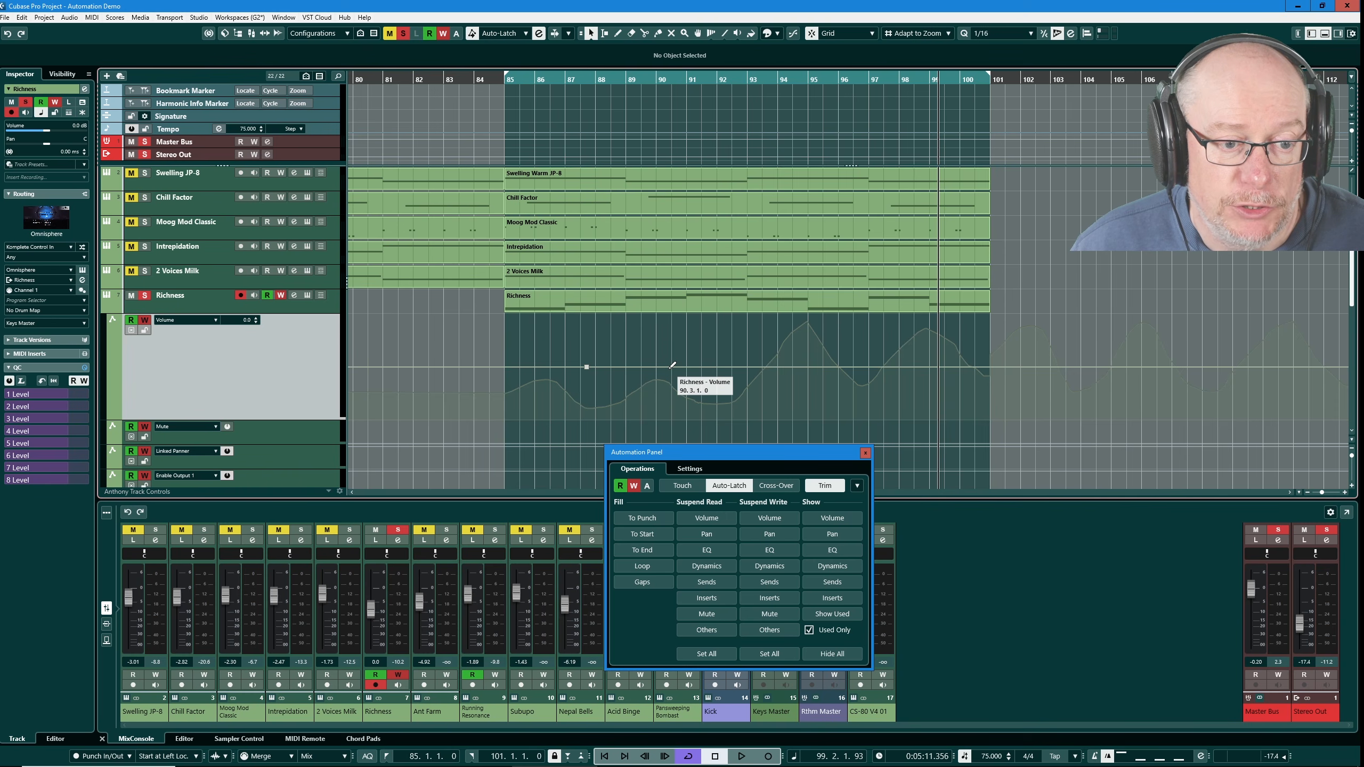
left_click(669, 368)
left_click(749, 367)
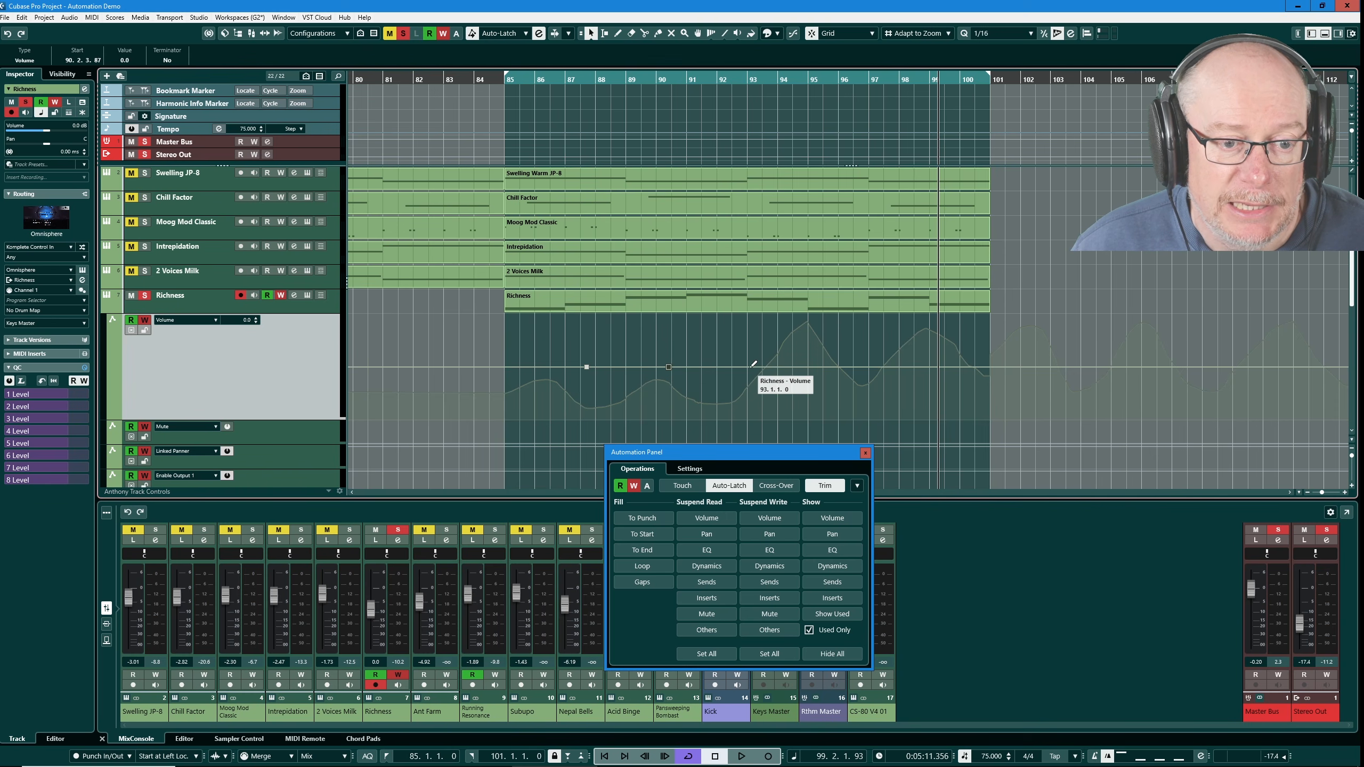
left_click(841, 367)
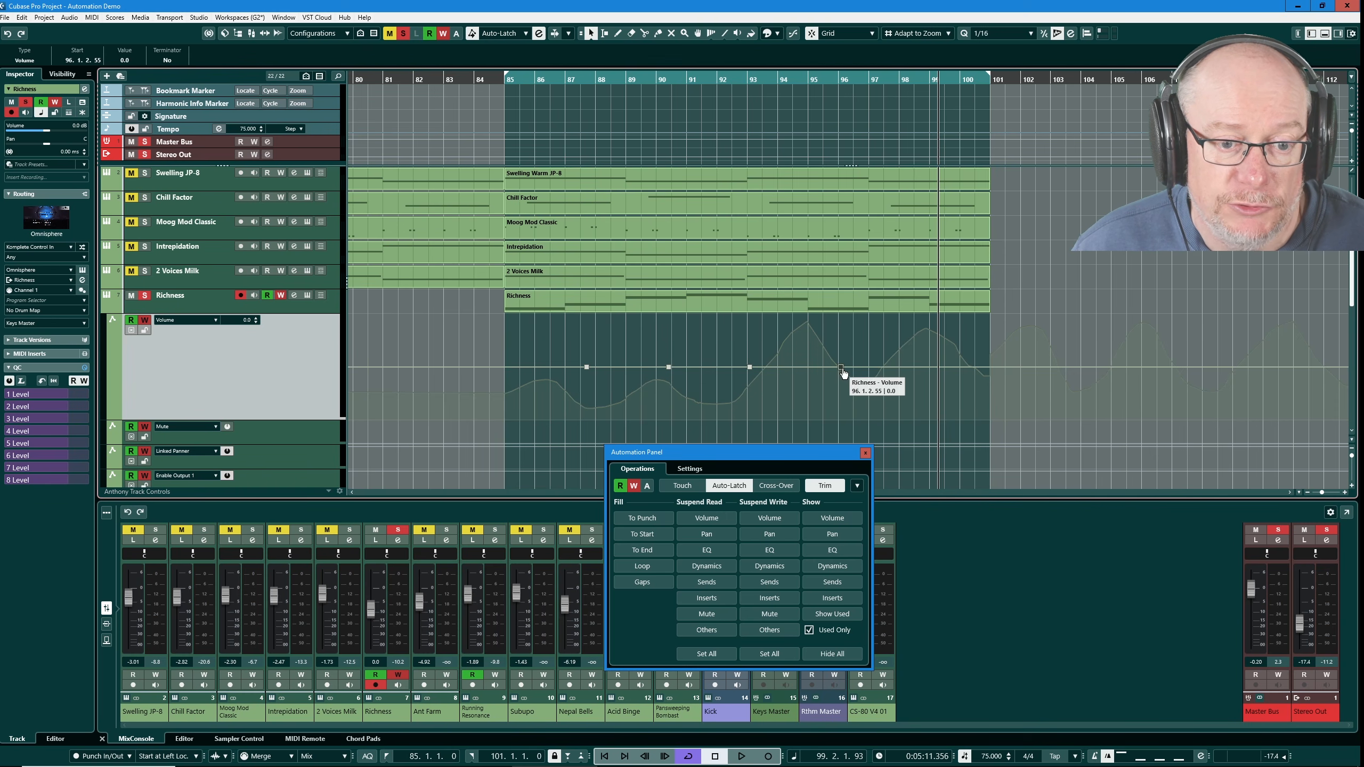
left_click(928, 367)
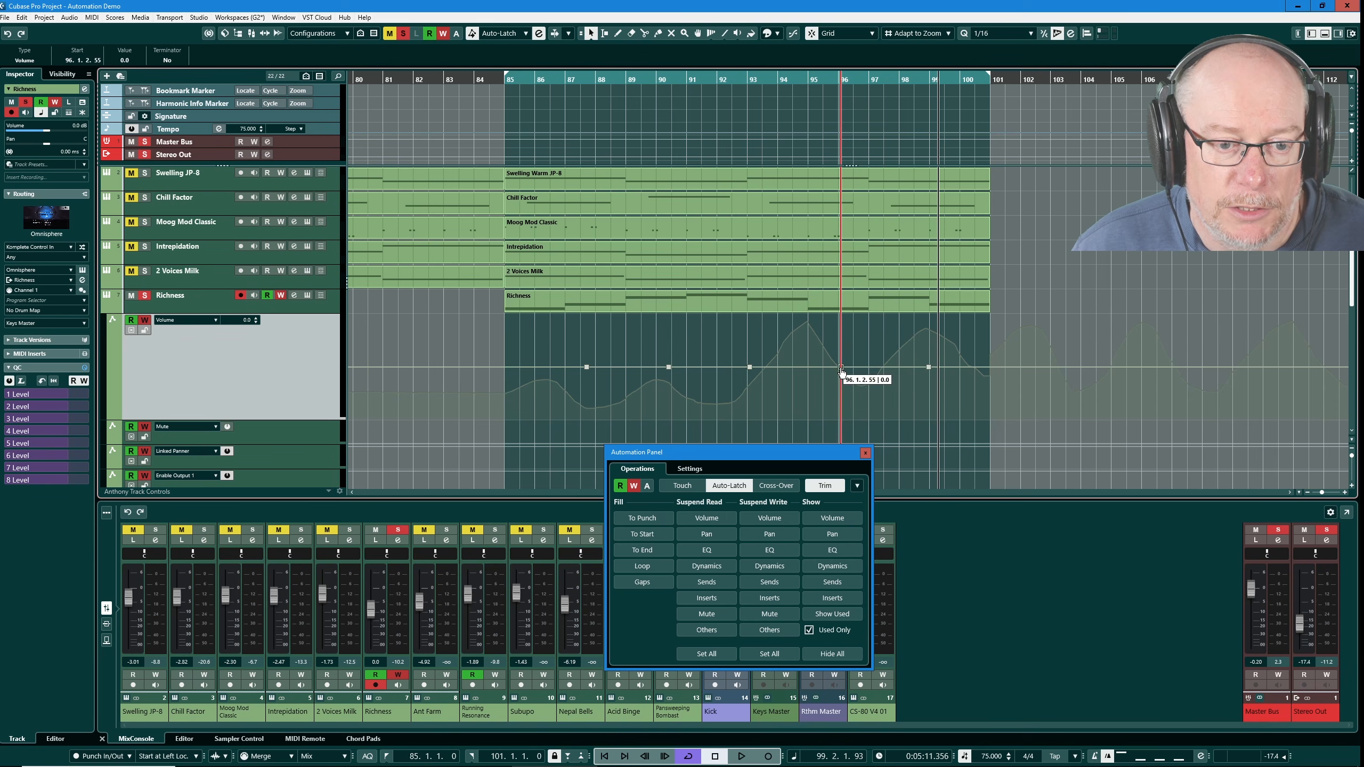
Lower the trim point at bar 96 on the Richness volume lane, raise the bar 90 point to 10.3 dB, and close the Automation Panel.
left_click_drag(841, 367, 838, 413)
left_click(669, 367)
left_click_drag(668, 369, 671, 332)
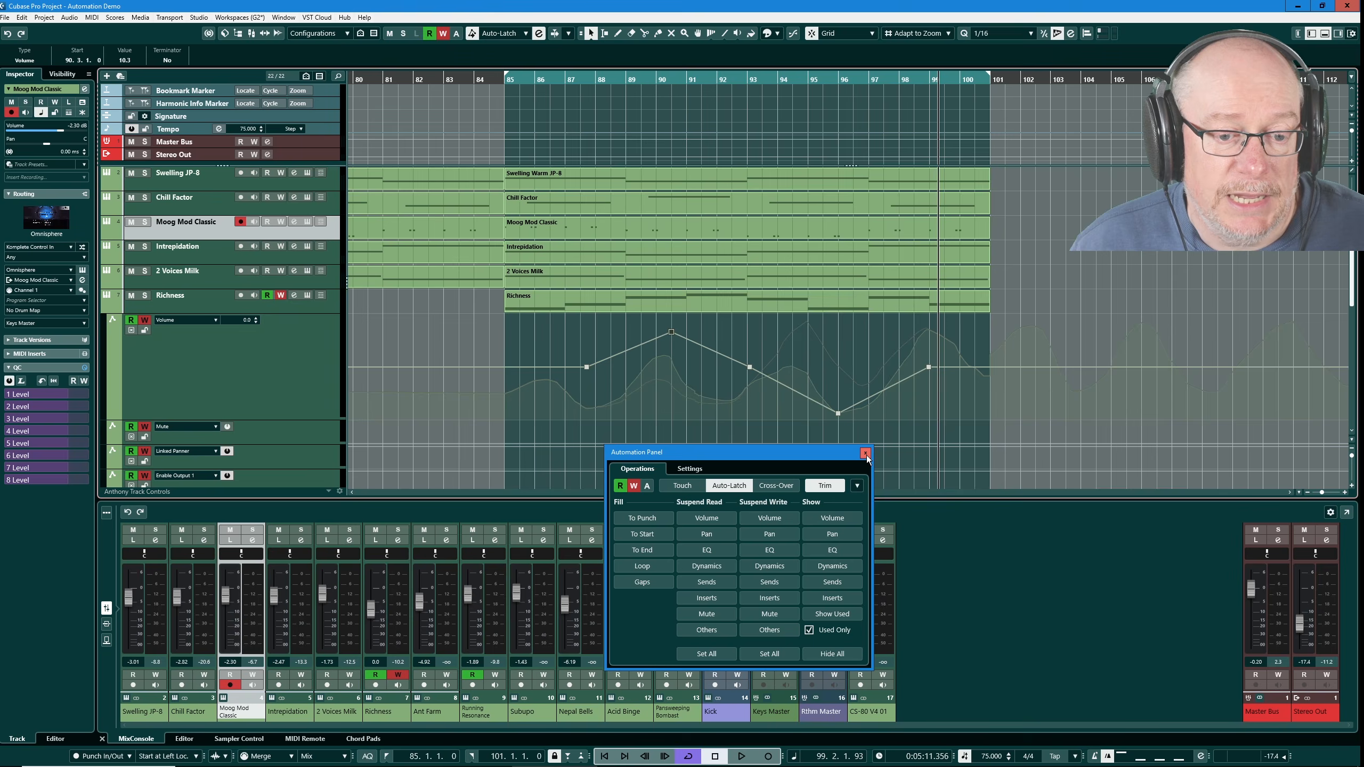
left_click(865, 453)
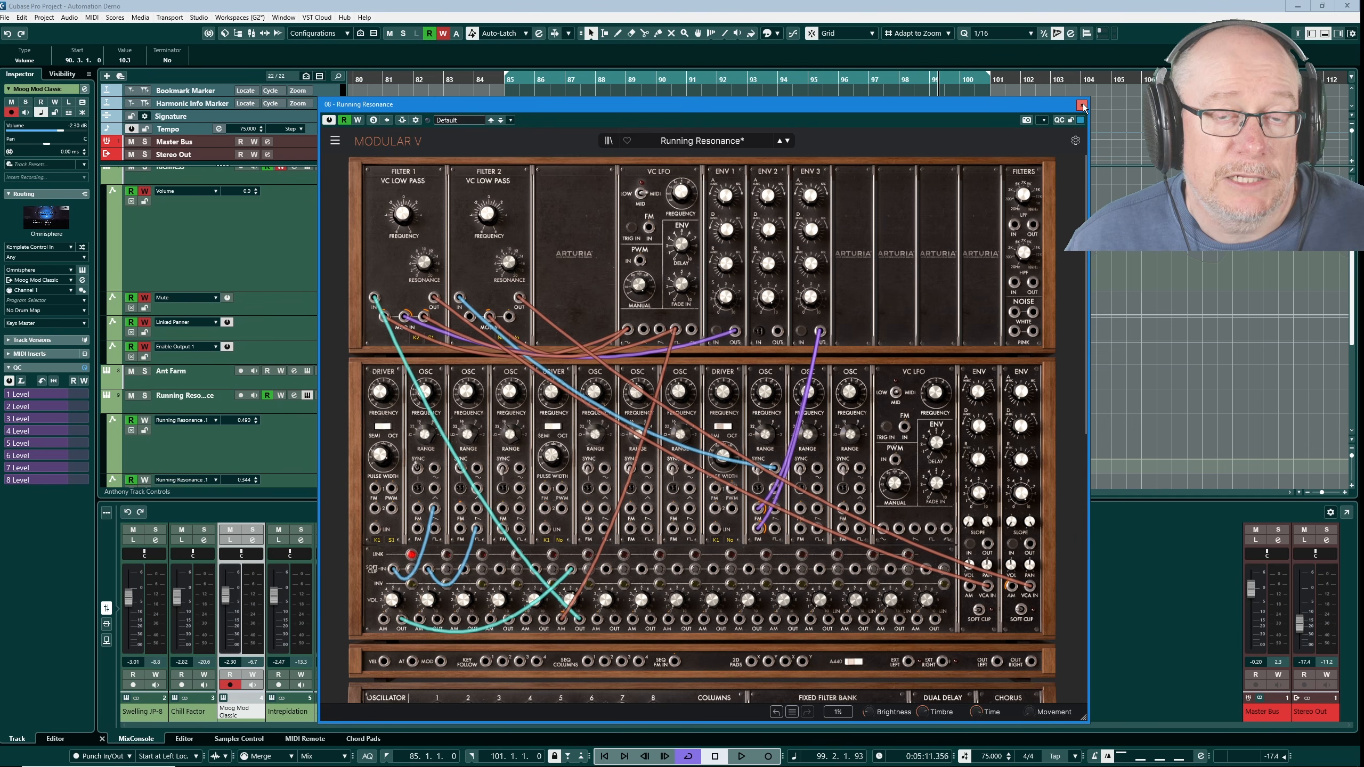
Close the Running Resonance synth window and examine its Filter 1 parameters among the automation parameters that can be added, without adding any.
left_click(1082, 106)
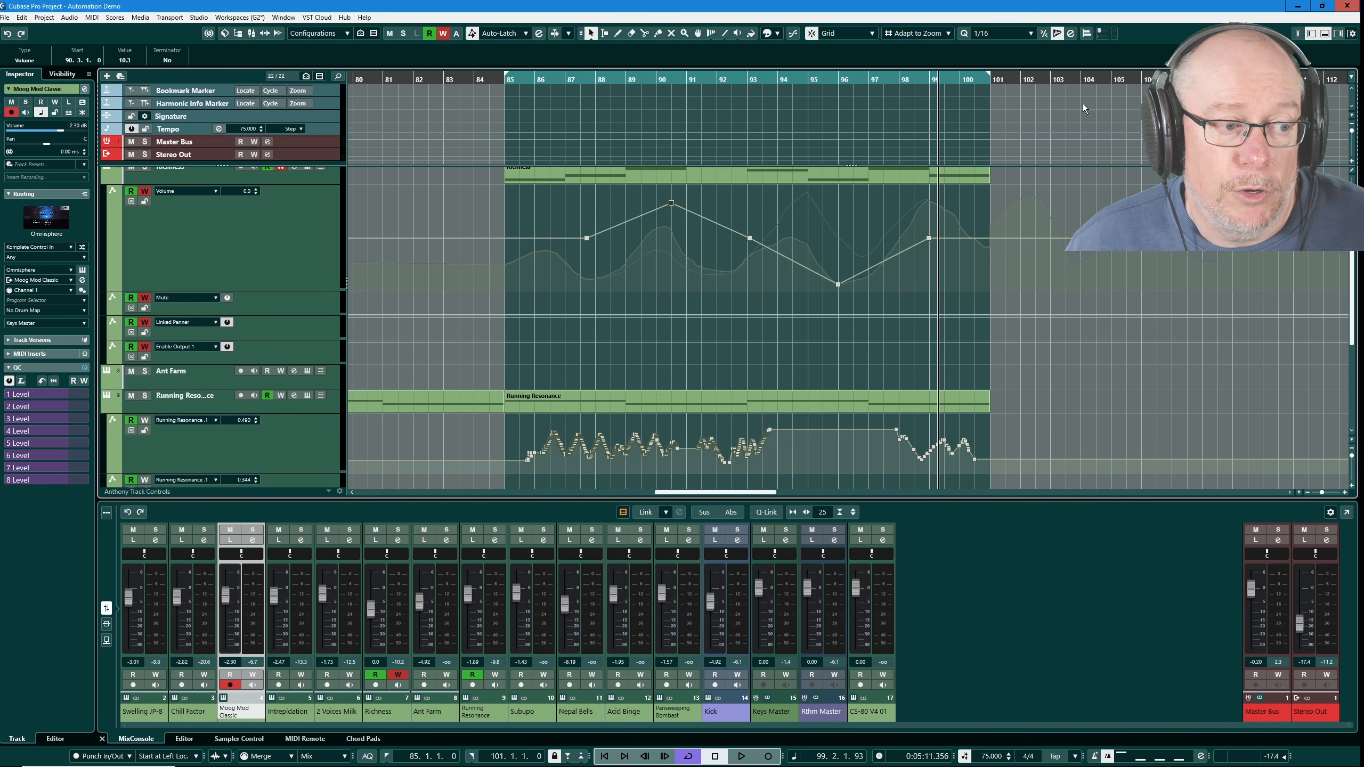
left_click(181, 421)
left_click(213, 605)
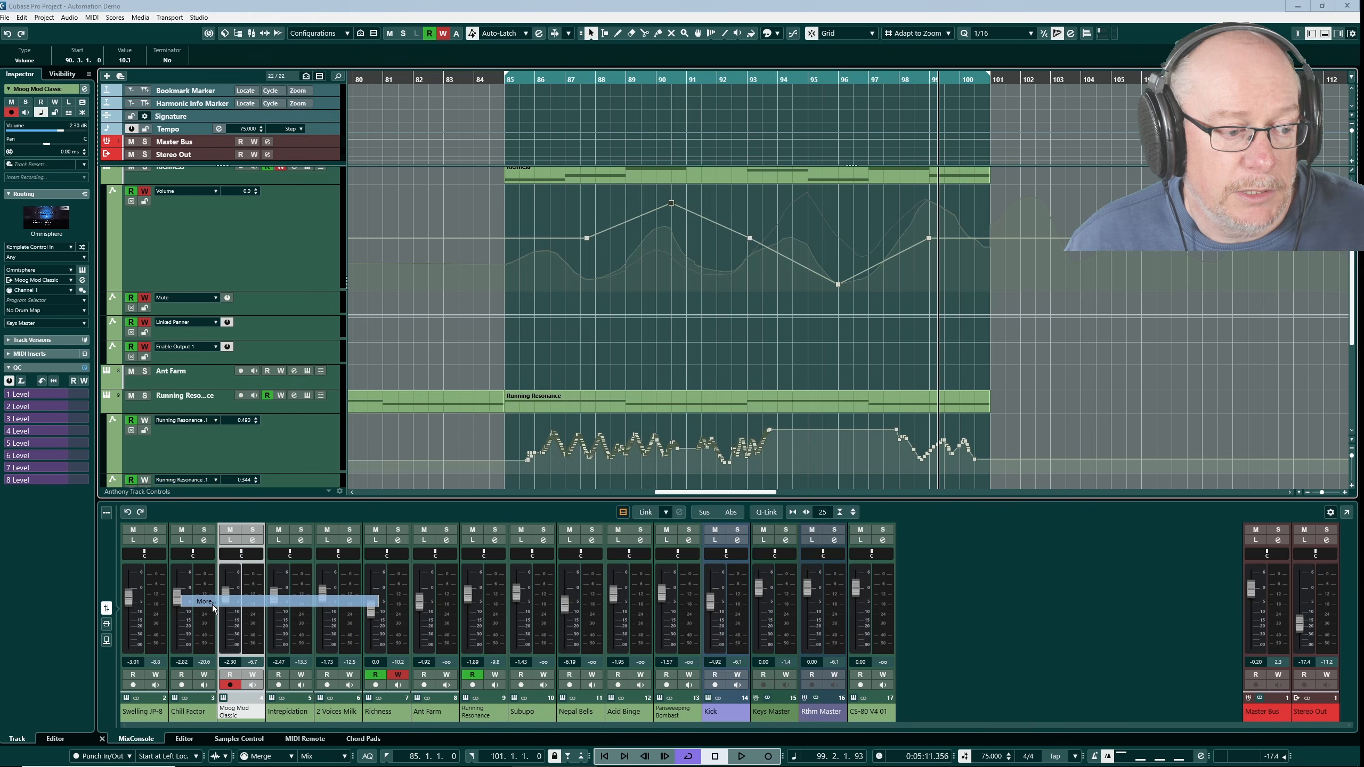
left_click(485, 295)
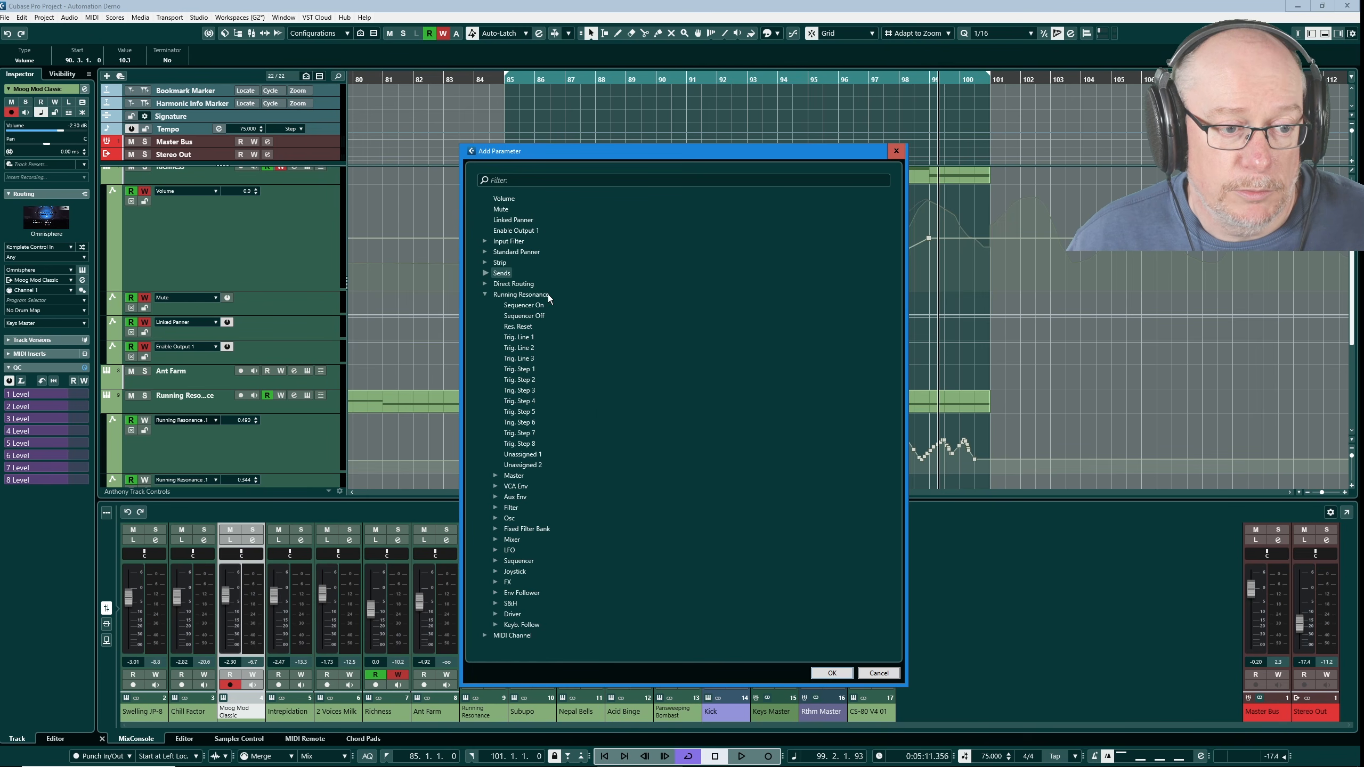
left_click(497, 507)
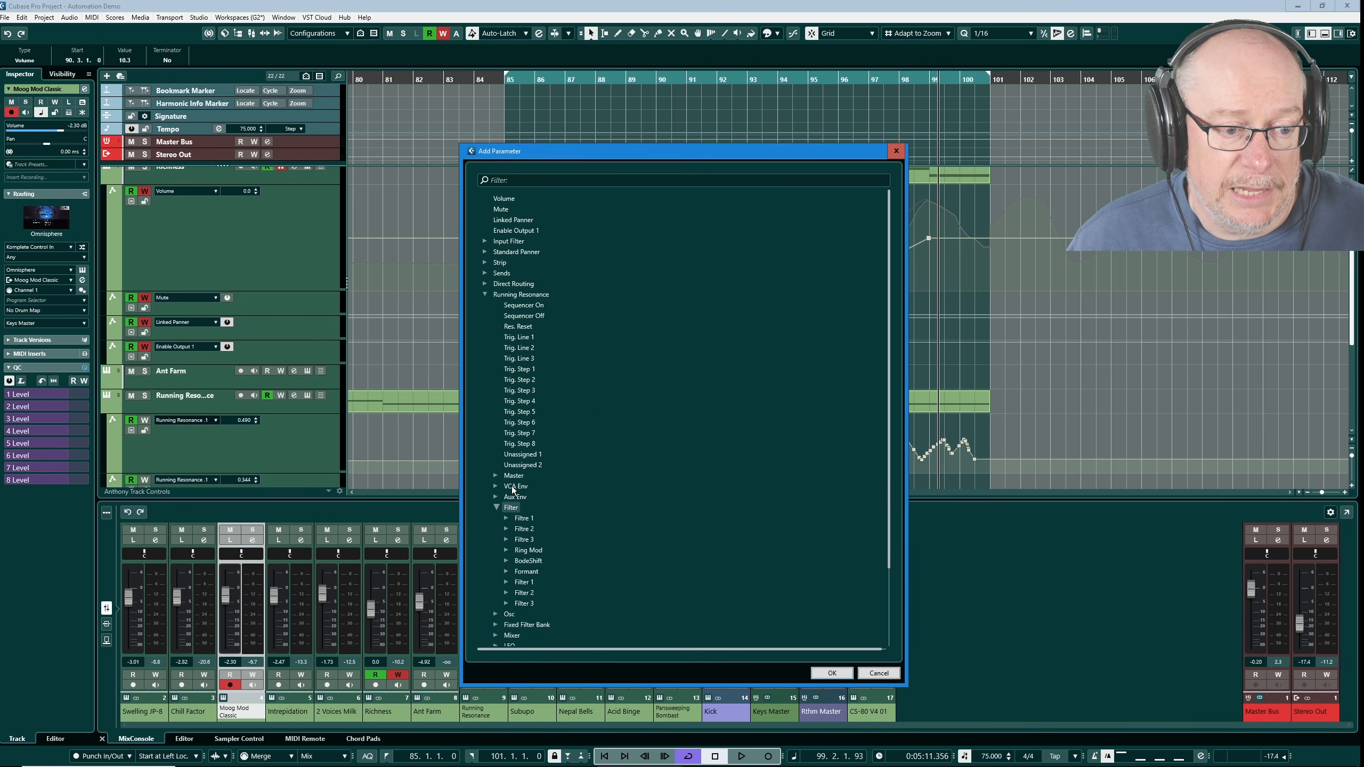
left_click(507, 518)
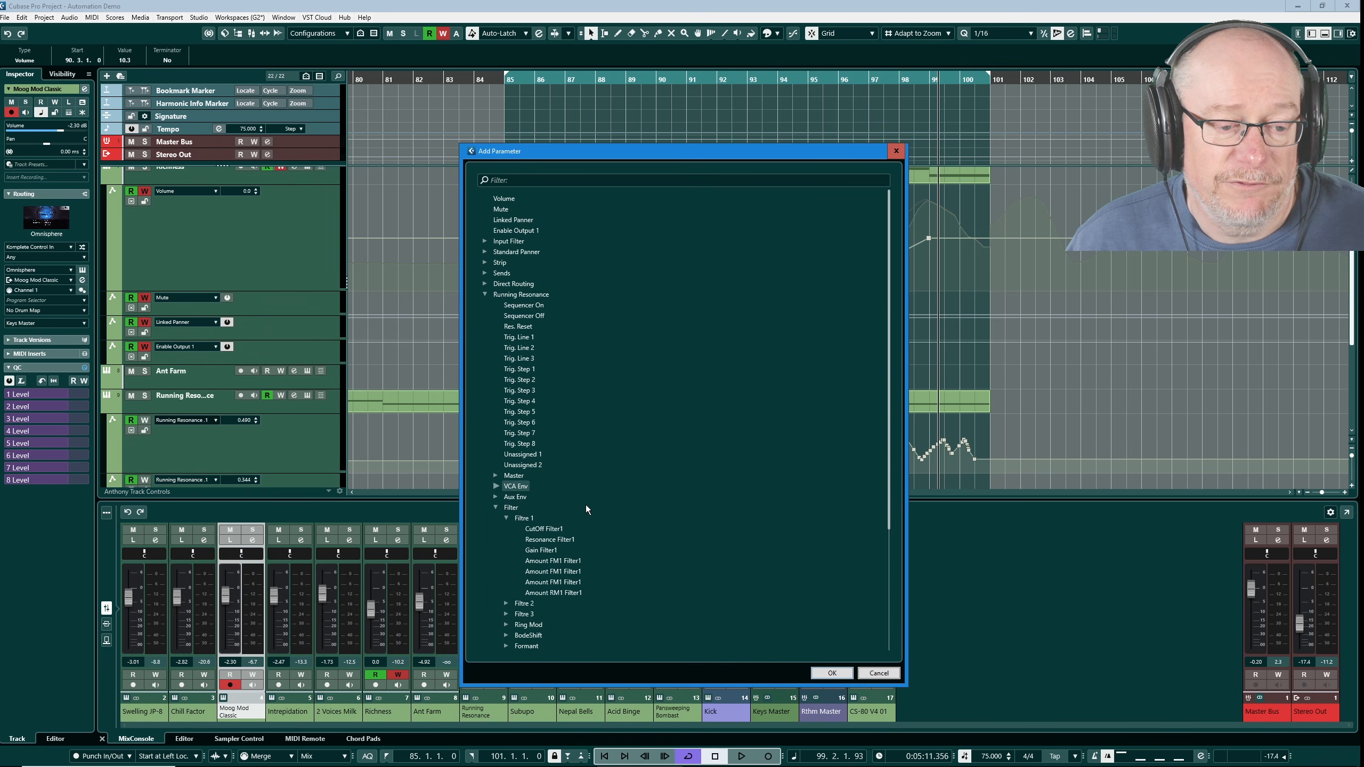
left_click(879, 674)
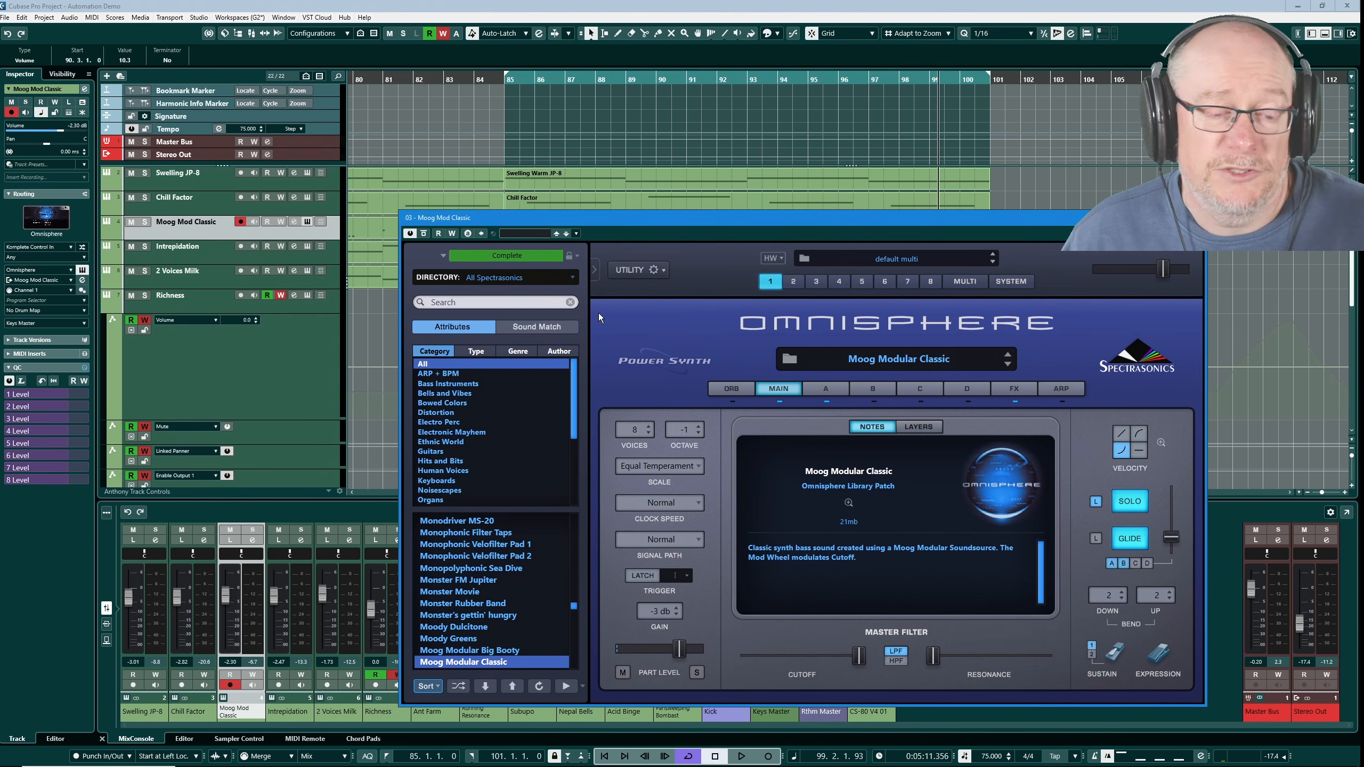
Audition Moog Mod Classic soloed while adjusting layer A's filter cutoff in Omnisphere, with the Stereo Out fader raised to -15.4 dB, and stop playback.
left_click_drag(688, 222, 581, 149)
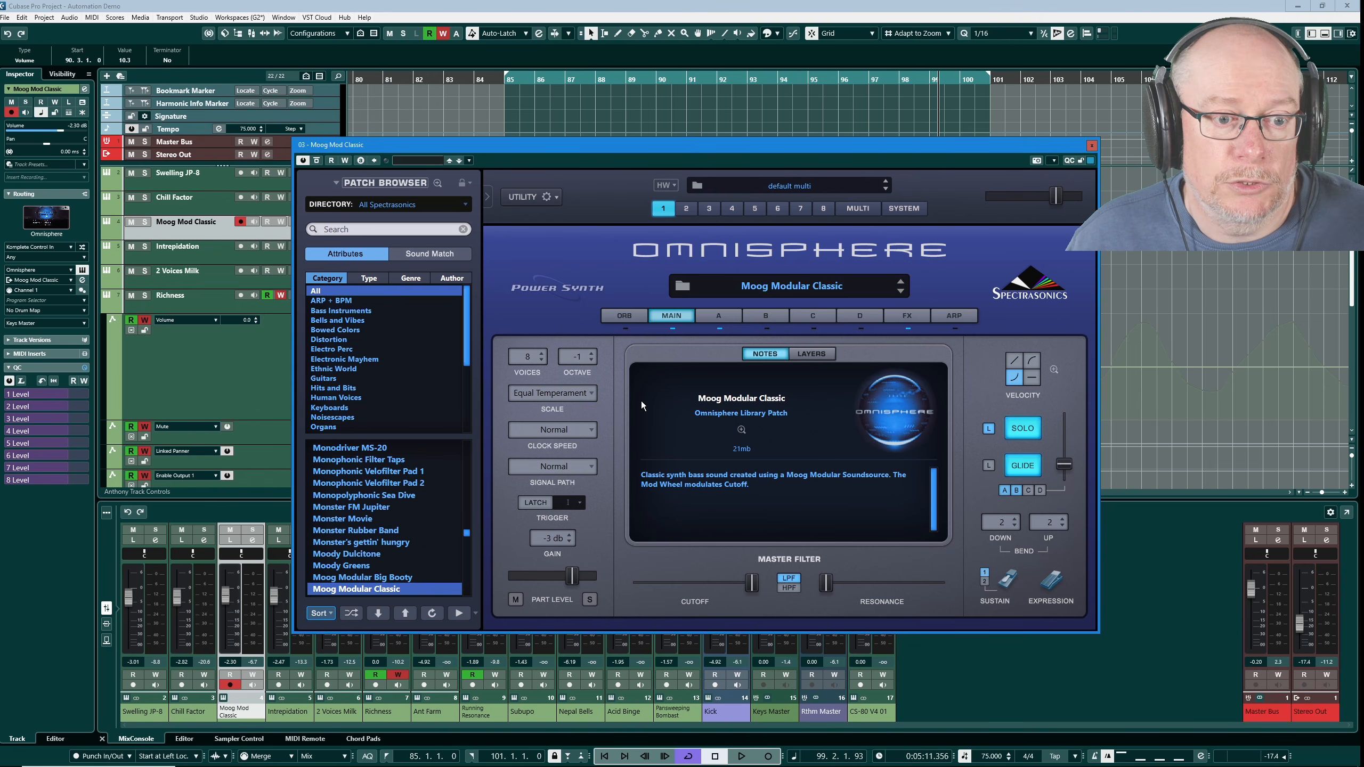
left_click(719, 314)
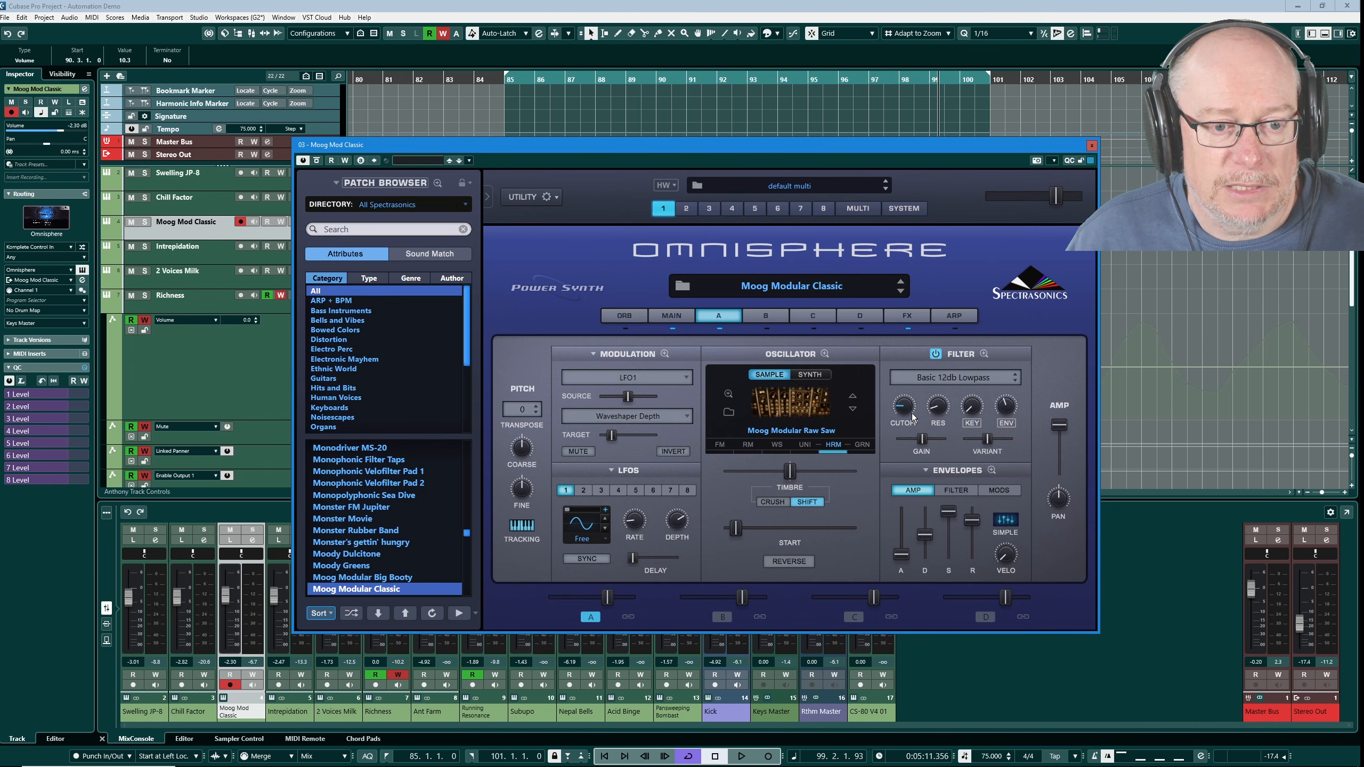
left_click(145, 221)
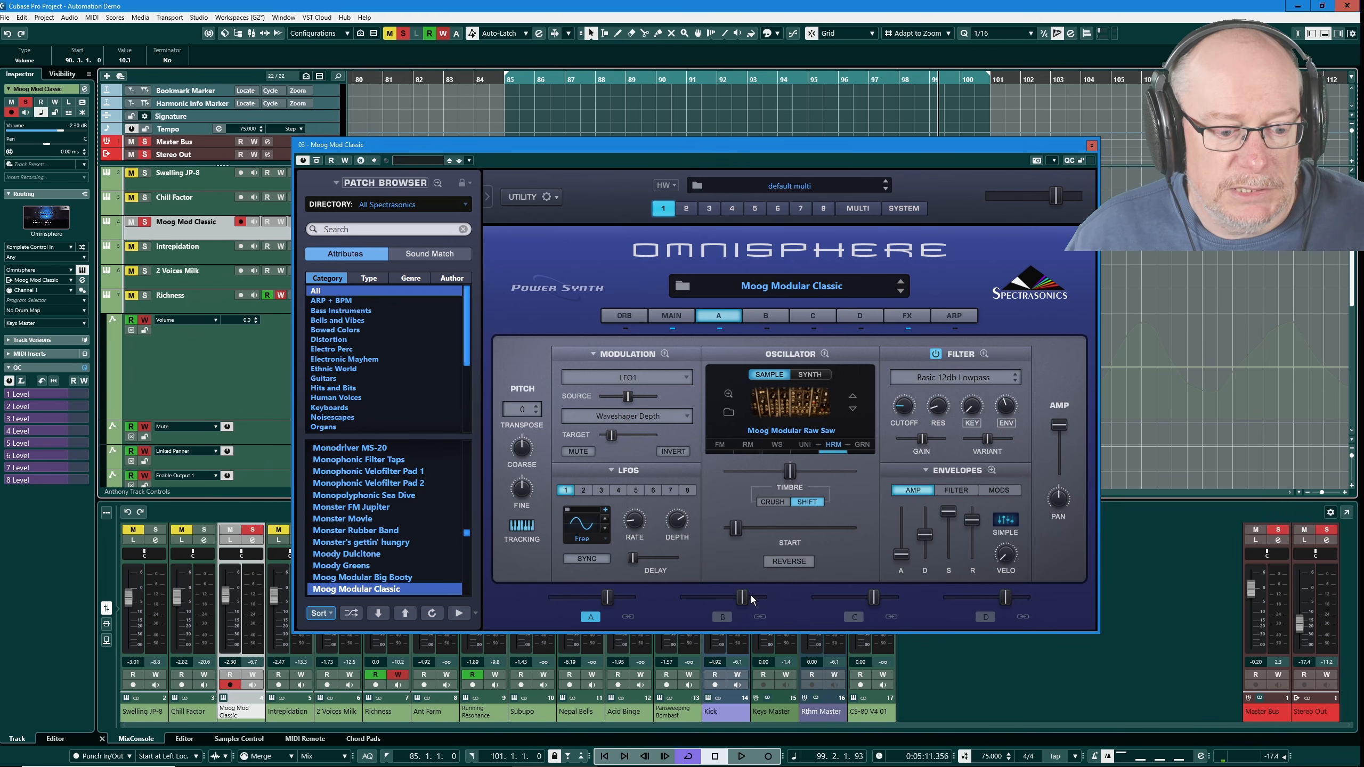
left_click(742, 756)
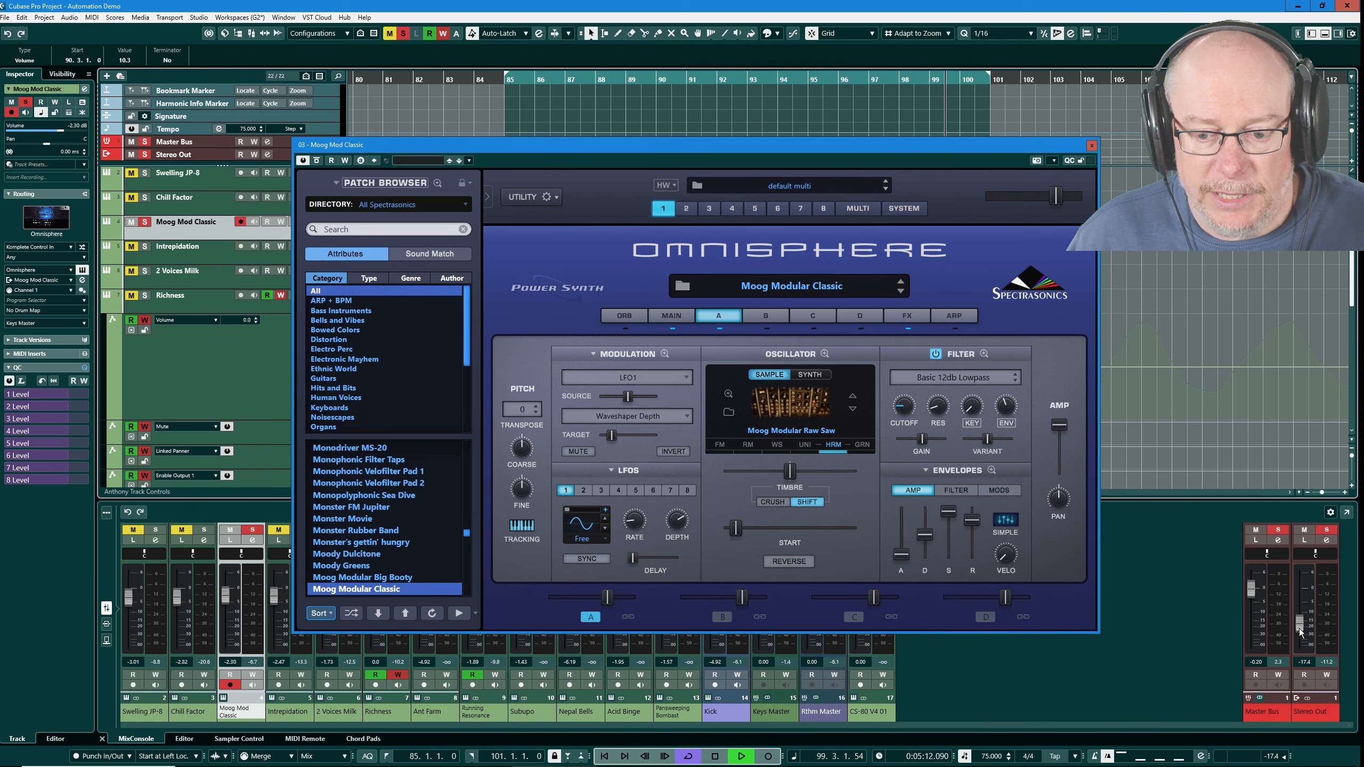
left_click_drag(1299, 630, 1303, 625)
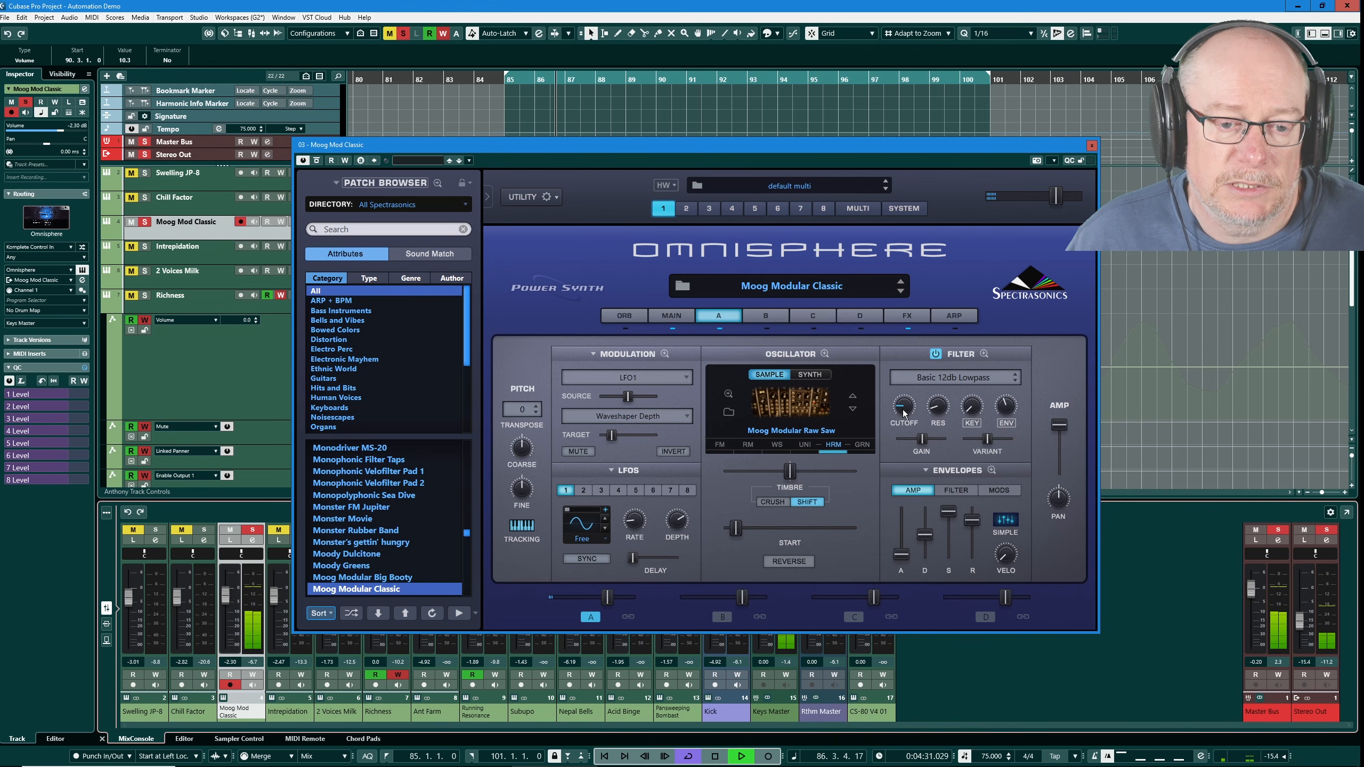
mouse_move(904, 414)
left_mouse_down()
mouse_move(893, 344)
mouse_move(882, 410)
left_mouse_up()
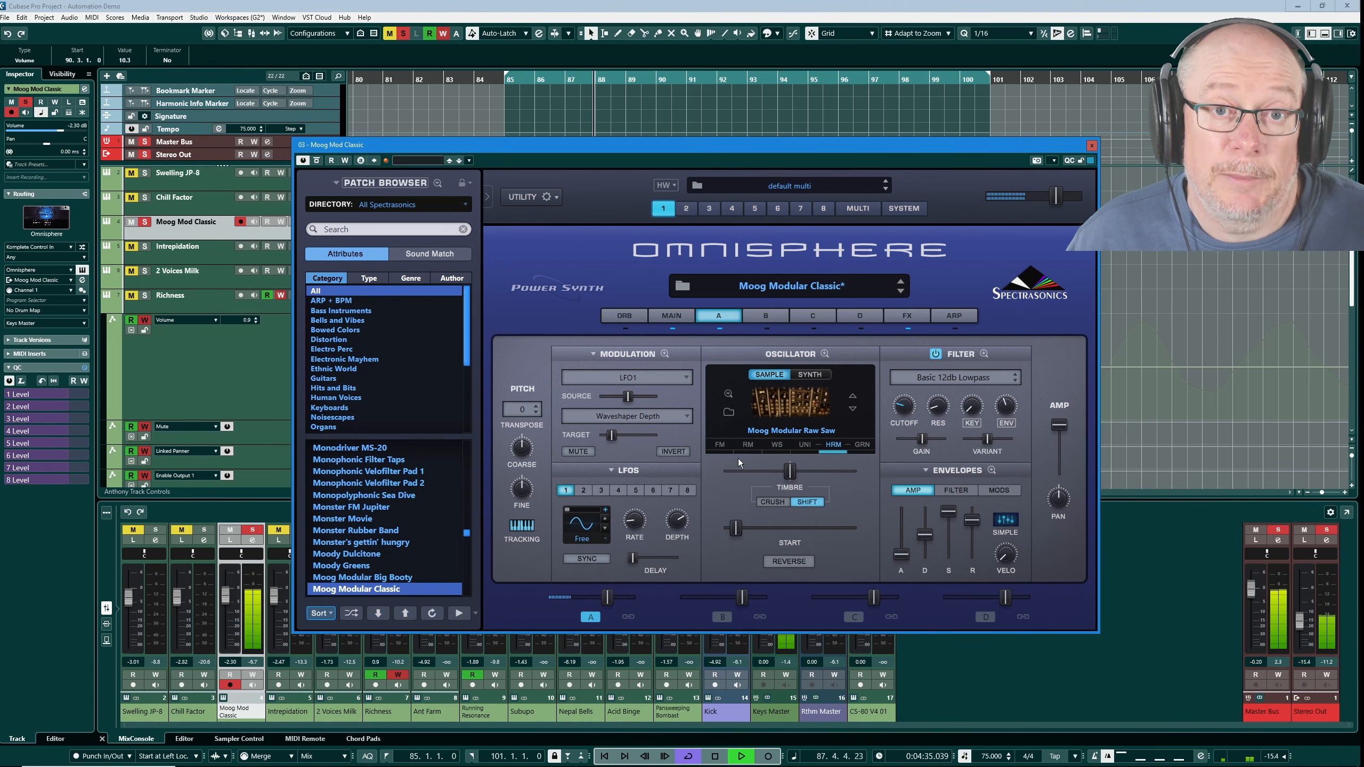
left_click(714, 757)
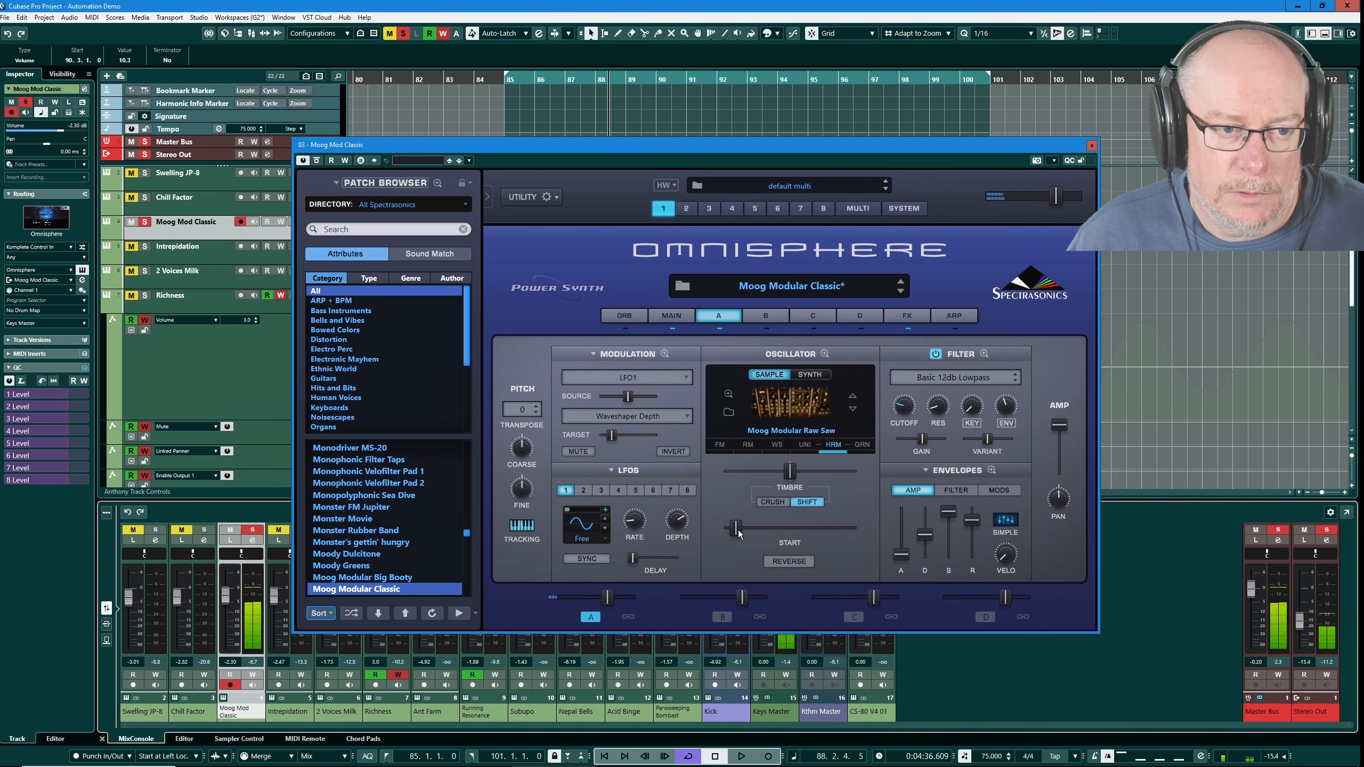
Turn off automation write on Richness and enable automation read and write on Moog Mod Classic.
left_click_drag(687, 147, 889, 270)
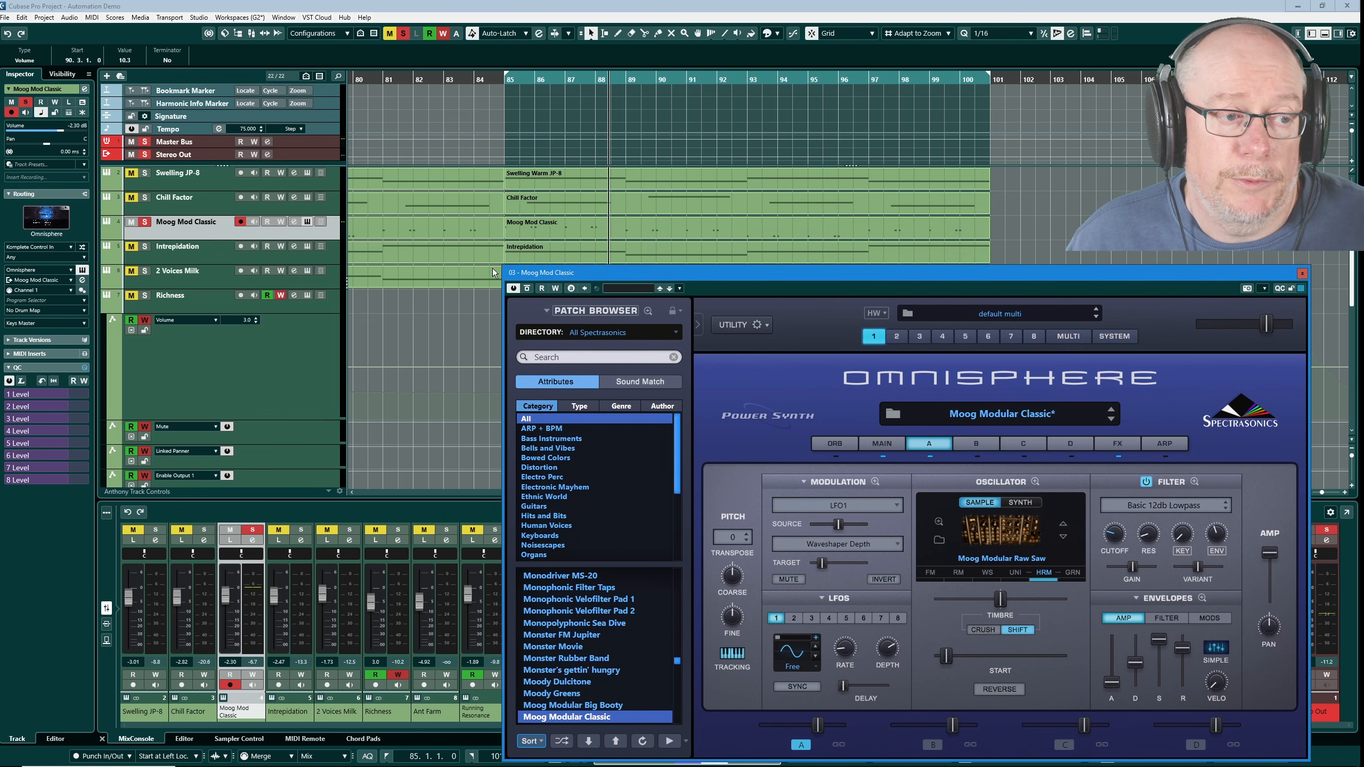
left_click(281, 295)
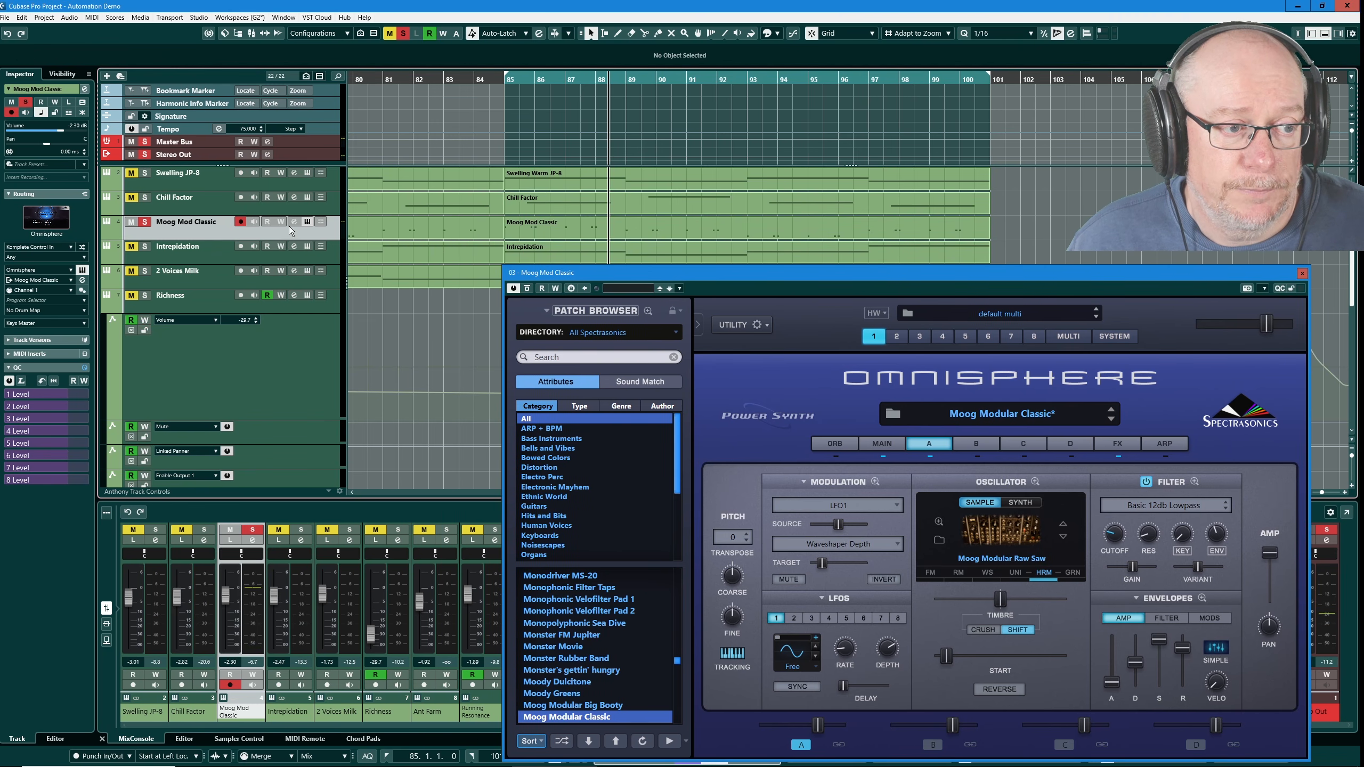
left_click(279, 222)
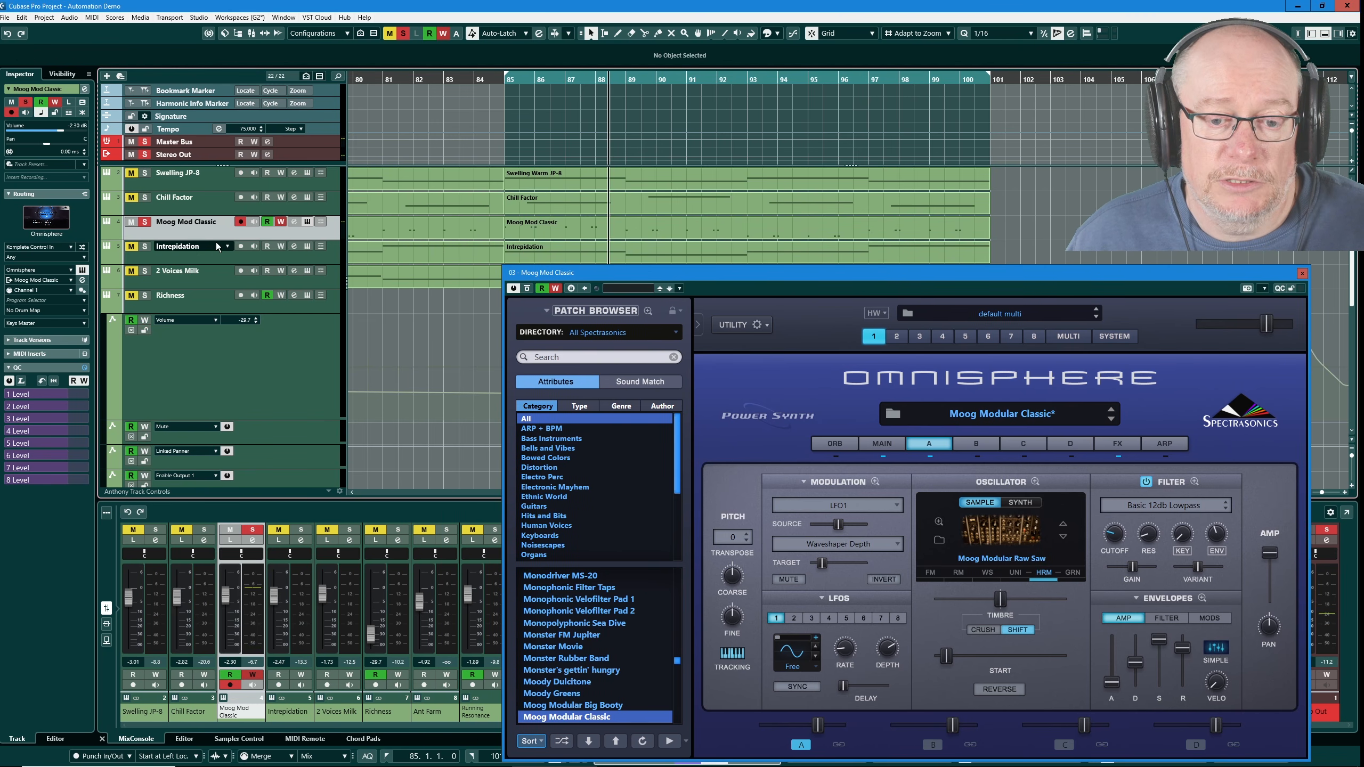
Try to write Omnisphere's layer A filter cutoff as automation during playback from bar 88, and stop around bar 90.
left_click_drag(645, 272, 530, 184)
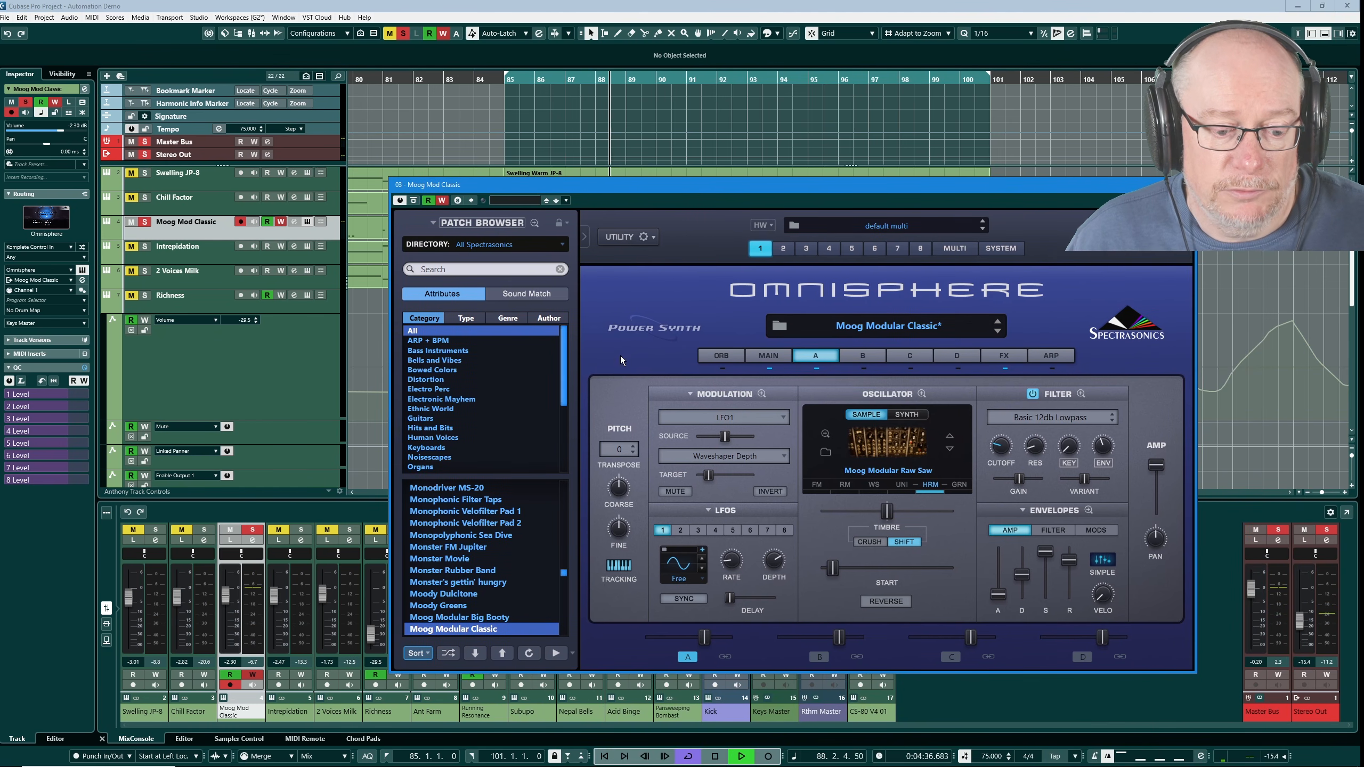
left_click_drag(678, 183, 613, 232)
mouse_move(913, 468)
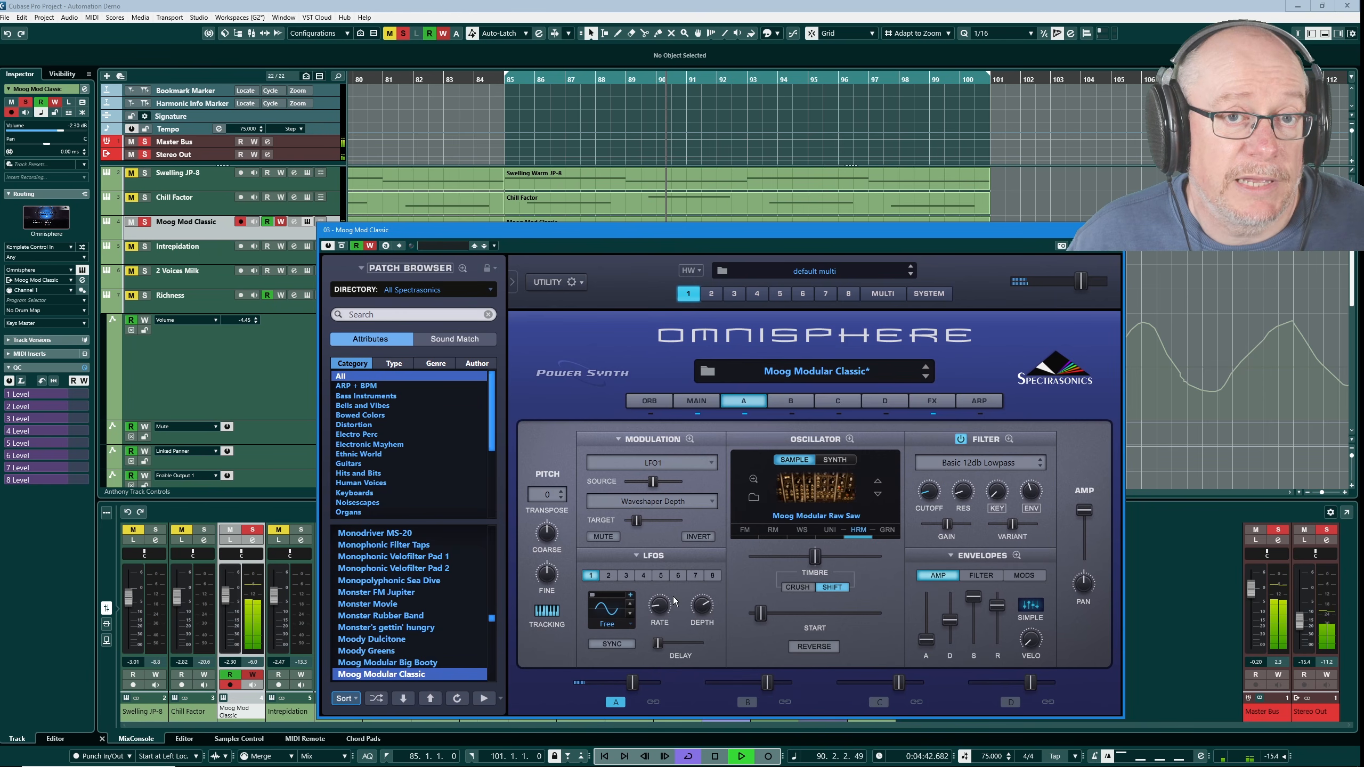
key("space")
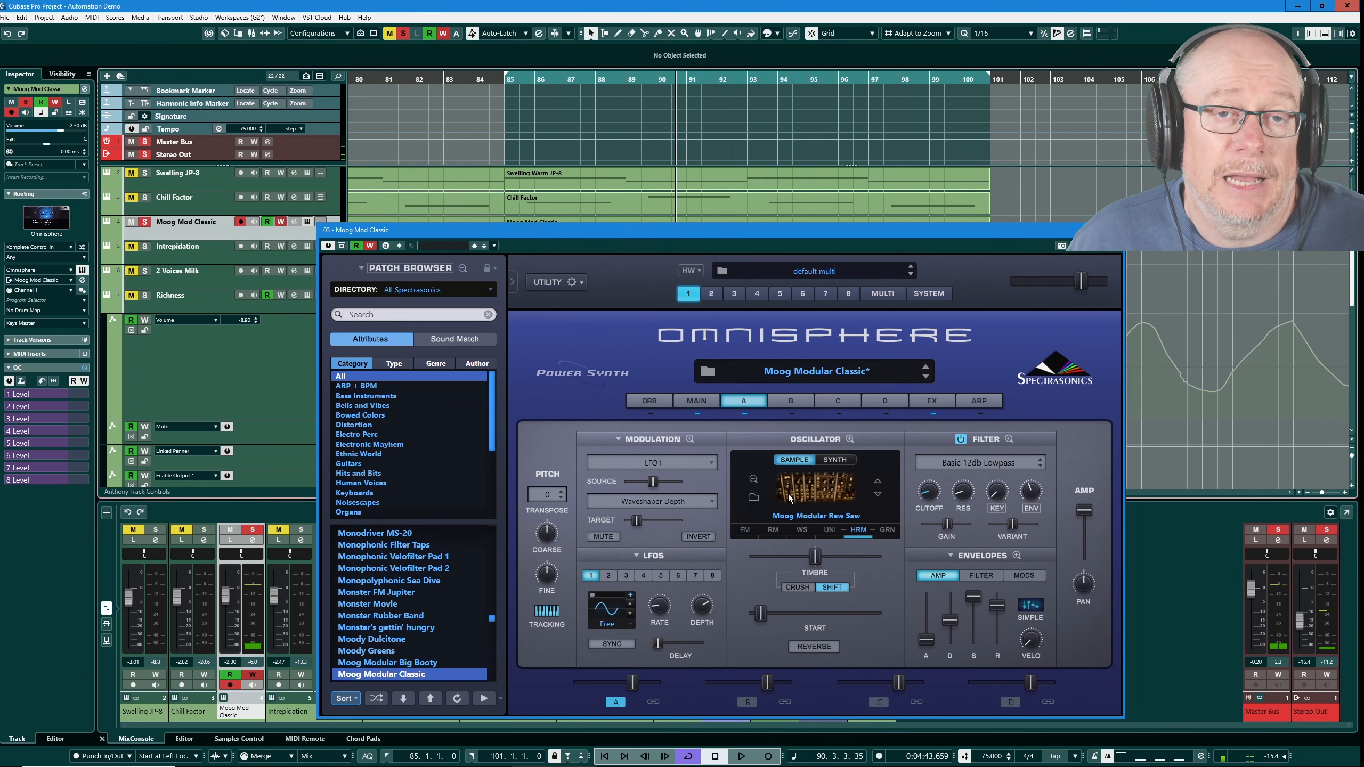
Enable host automation for the layer A filter cutoff knob in Omnisphere.
left_click_drag(699, 232, 643, 194)
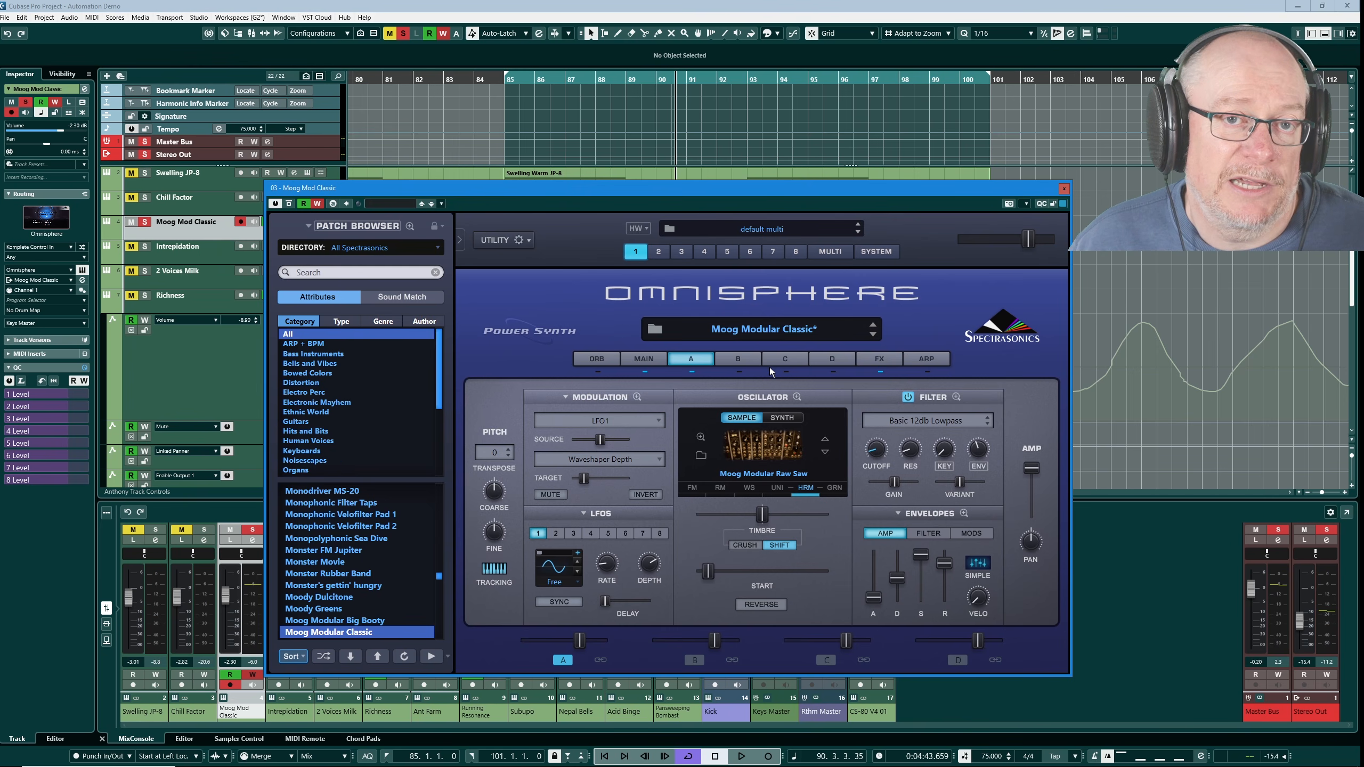
right_click(879, 454)
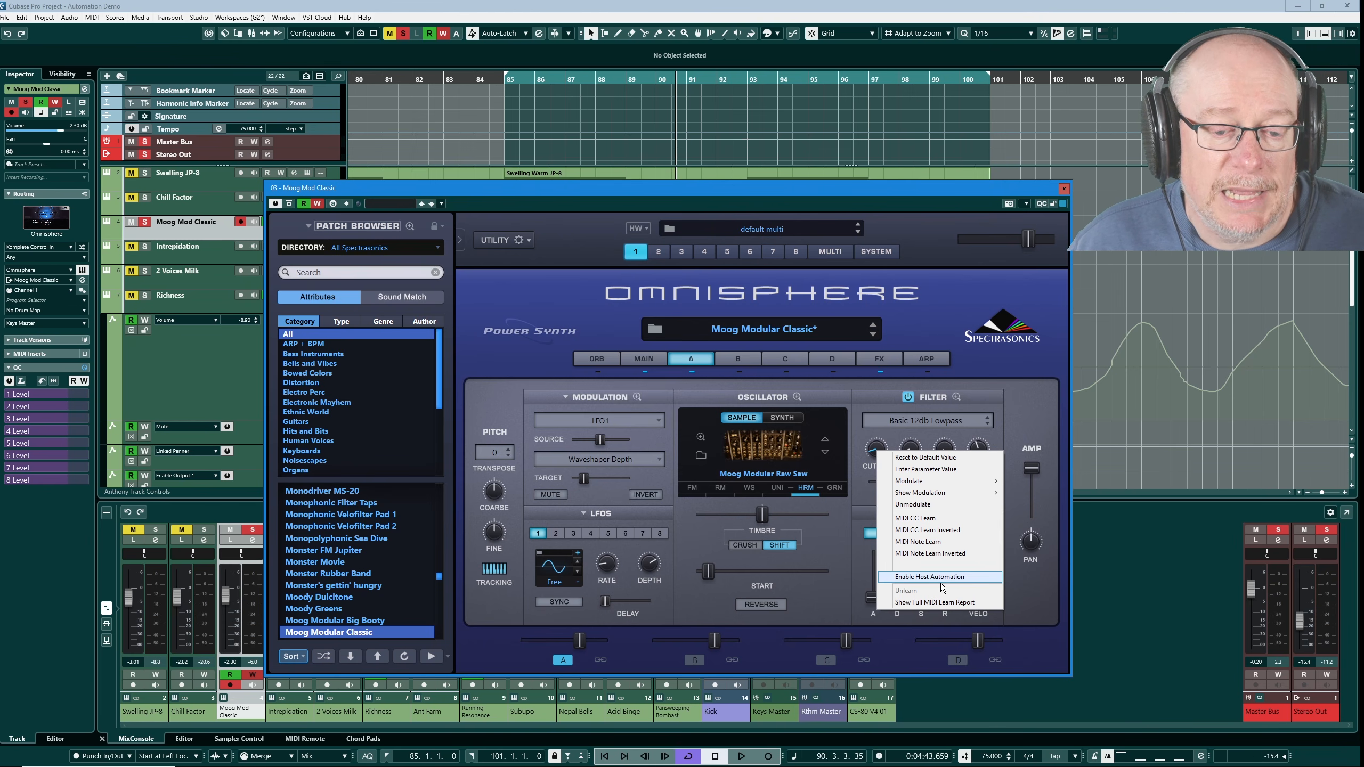
left_click(910, 579)
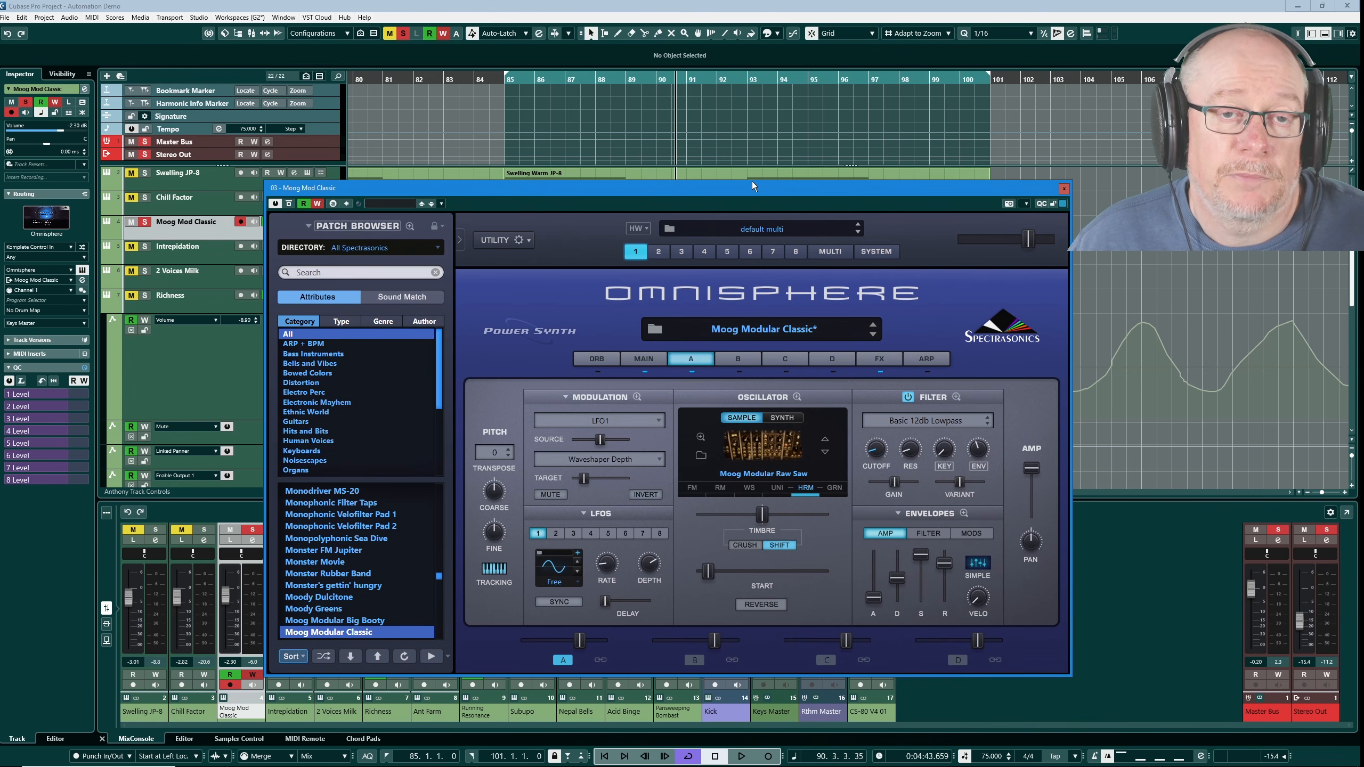
Record filter cutoff movements on Moog Mod Classic during playback, close the Omnisphere window, stop playback, and view the written curve around bars 91 to 93.
left_click_drag(754, 187, 854, 200)
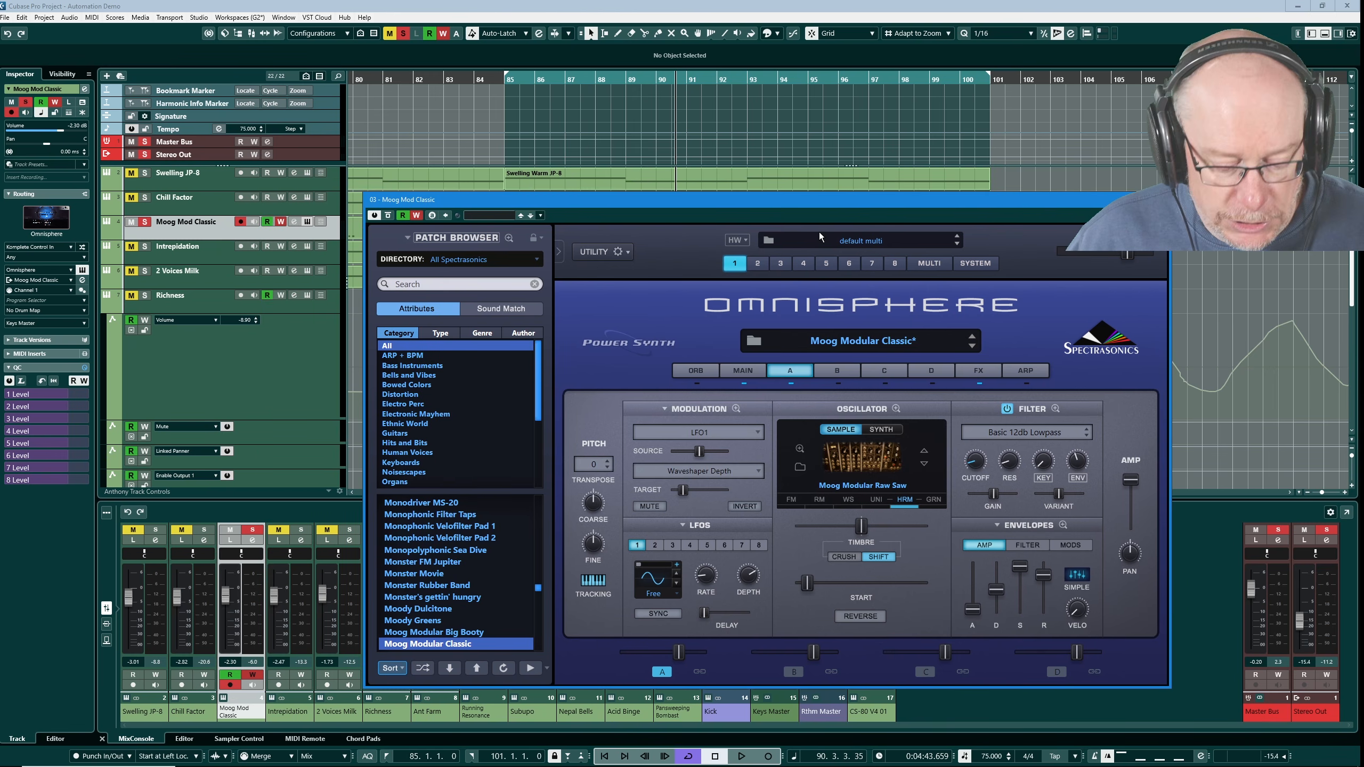
key("space")
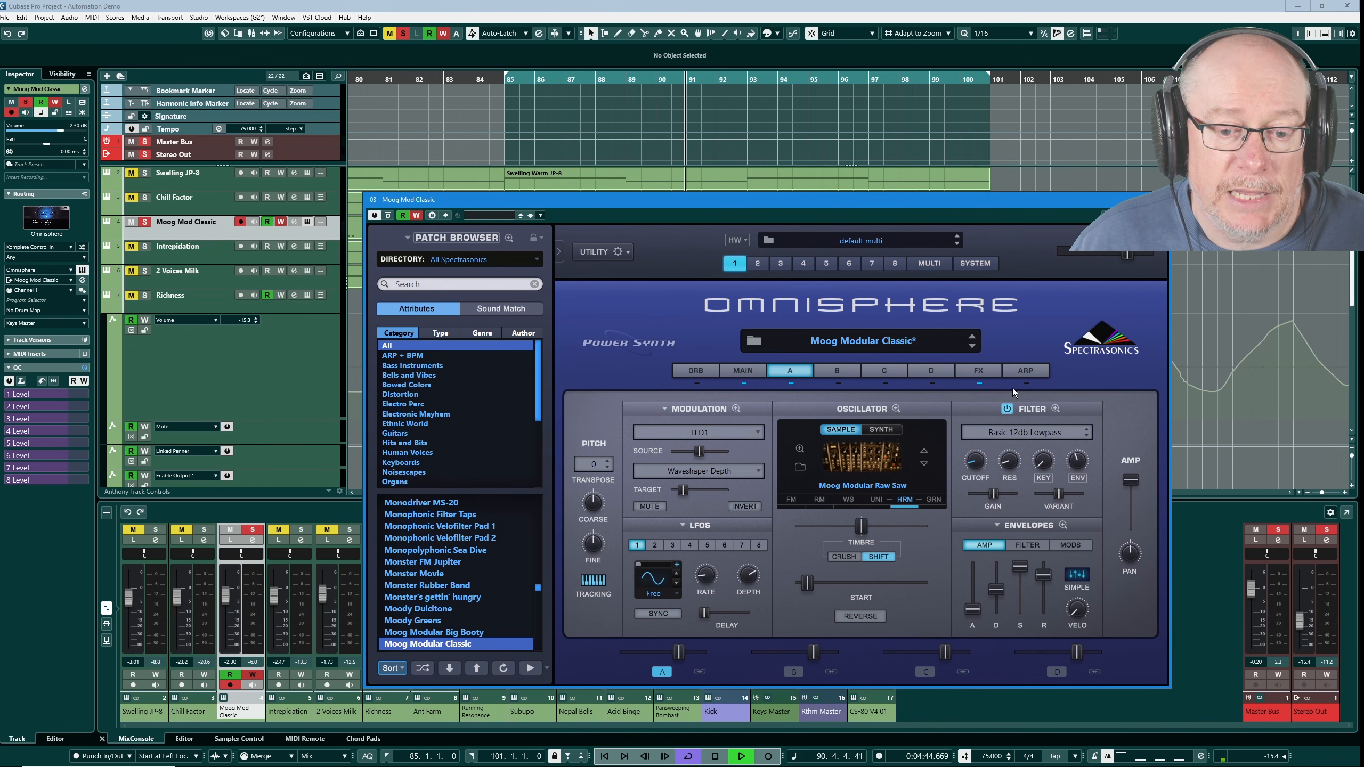
mouse_move(976, 461)
left_mouse_down()
mouse_move(966, 437)
mouse_move(966, 451)
left_mouse_up()
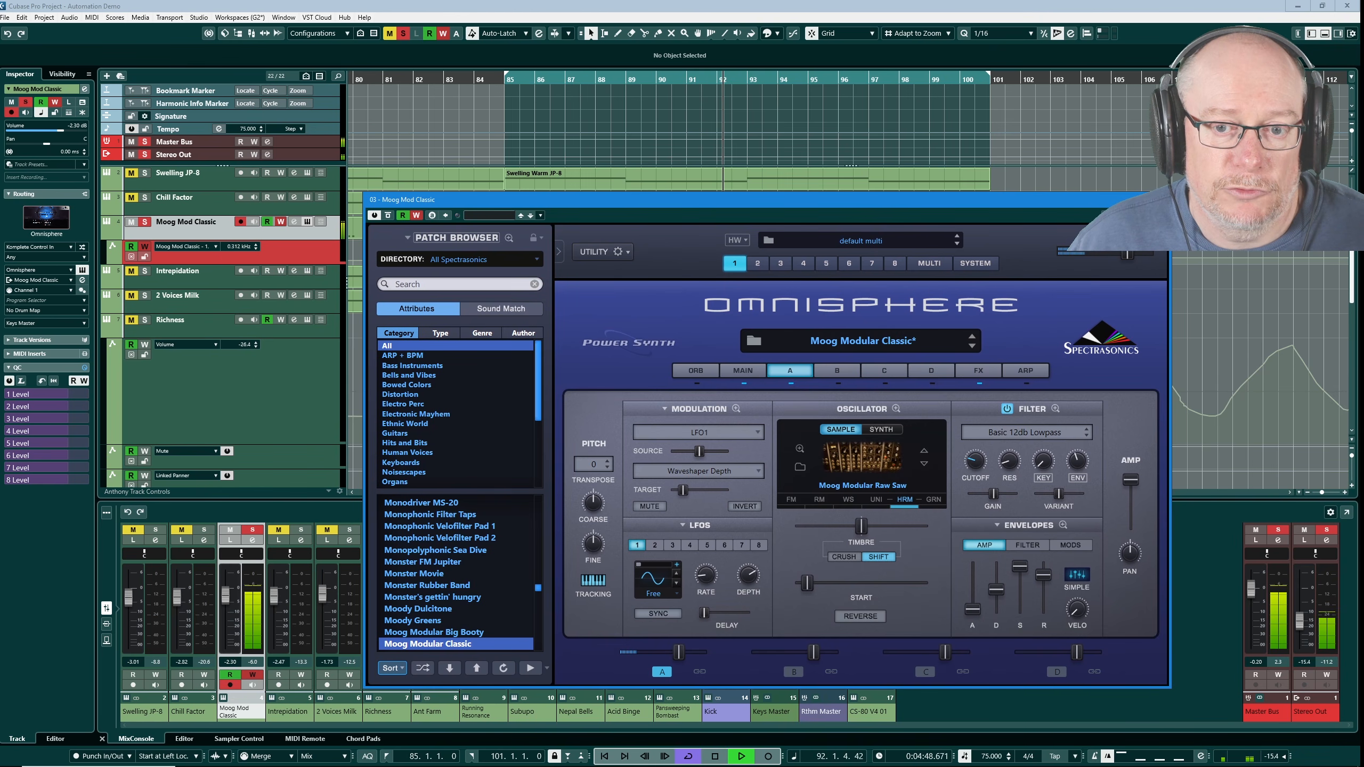
left_click(1159, 199)
key("space")
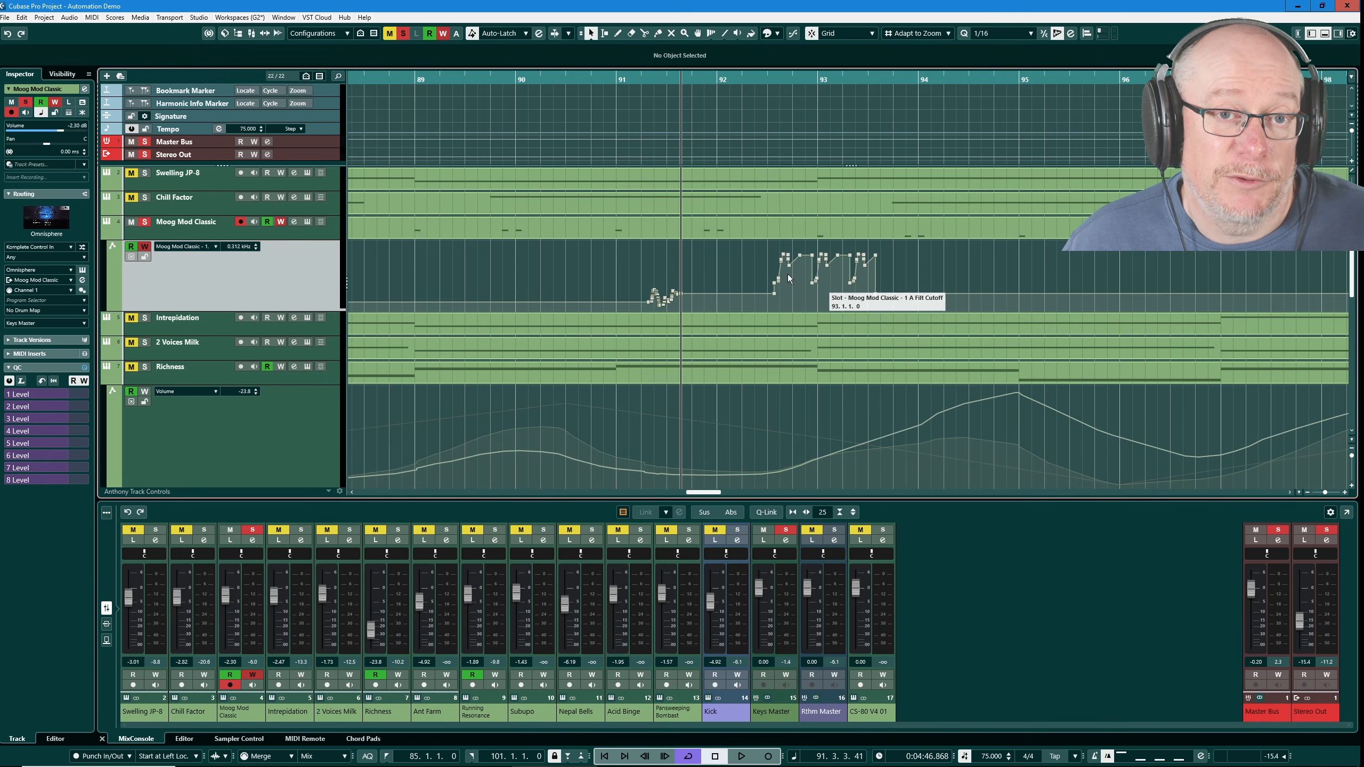
scroll(787, 274, "down", 2)
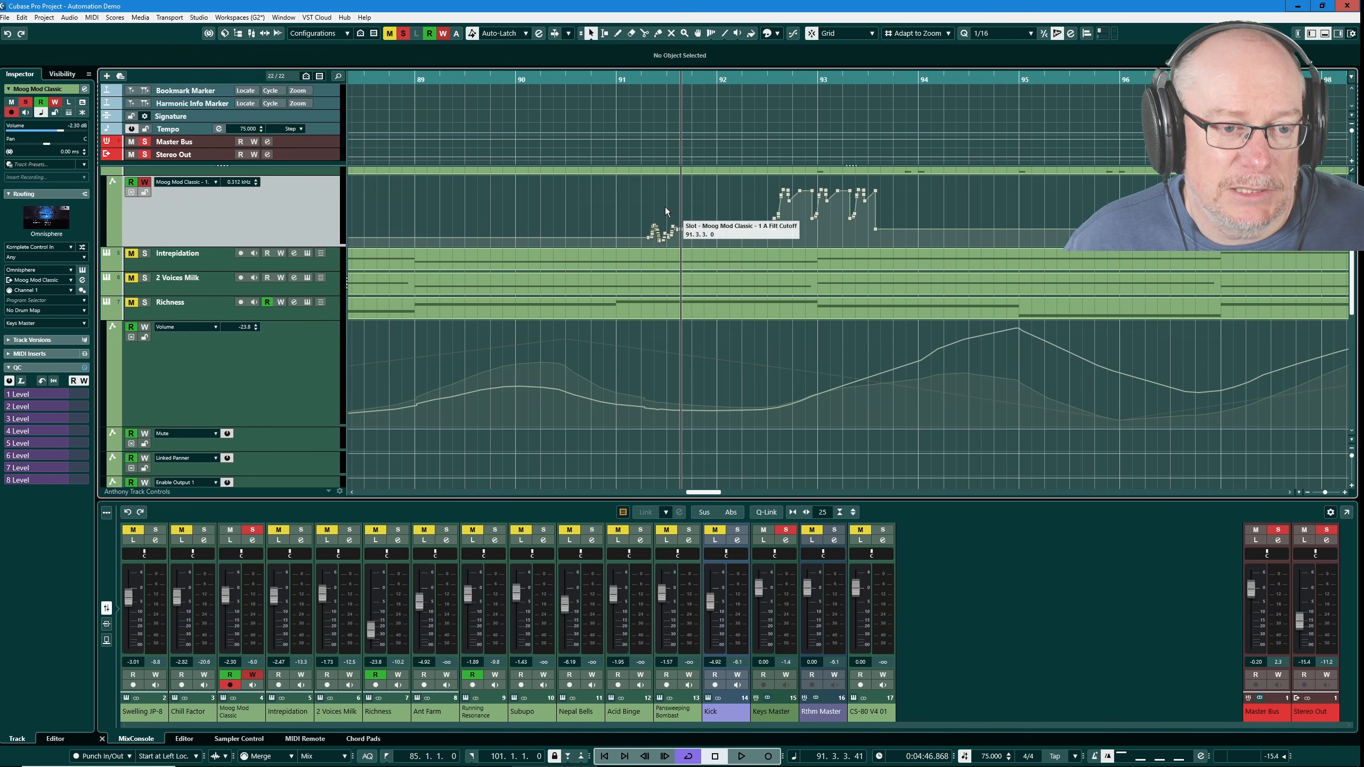
scroll(208, 349, "up", 2)
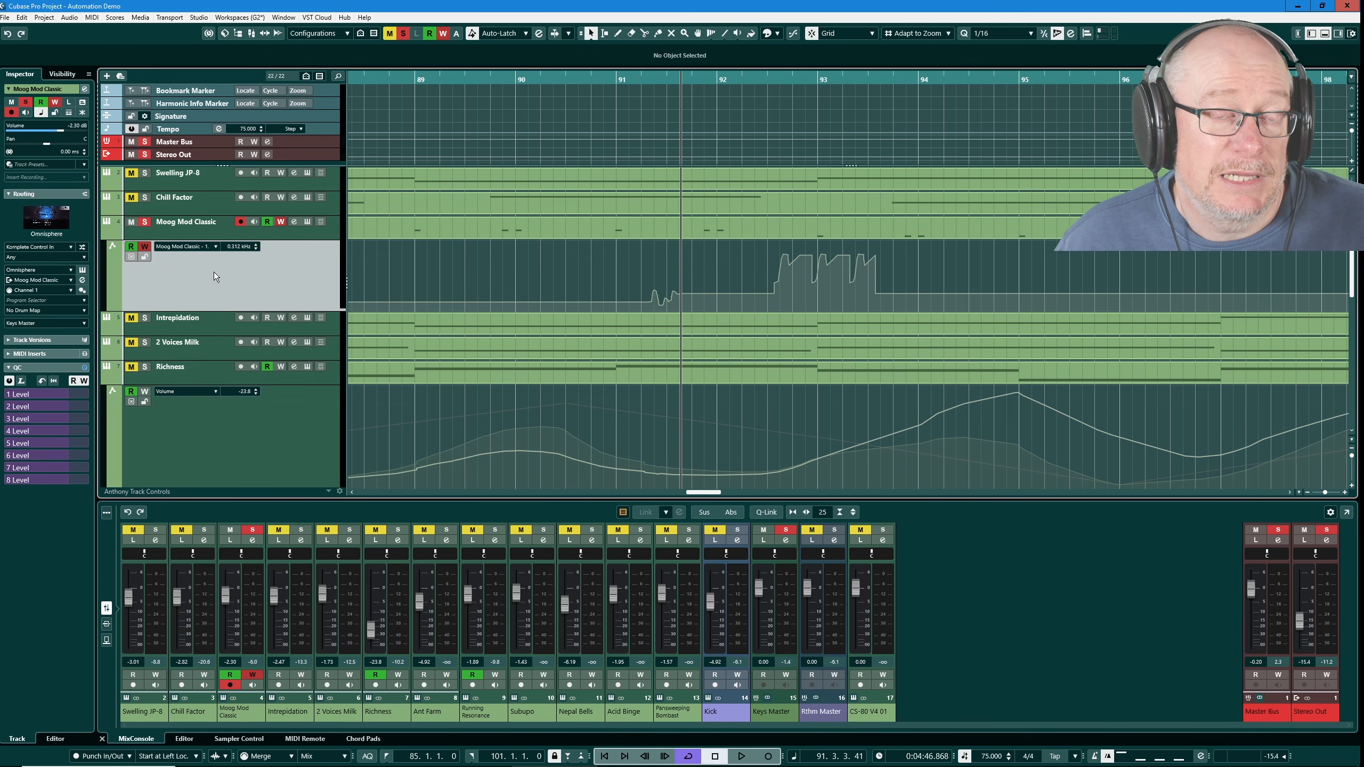
Examine the Moog Mod Classic parameters available for its automation lane, including the numbered slots, and close the parameter list without adding any.
left_click(187, 249)
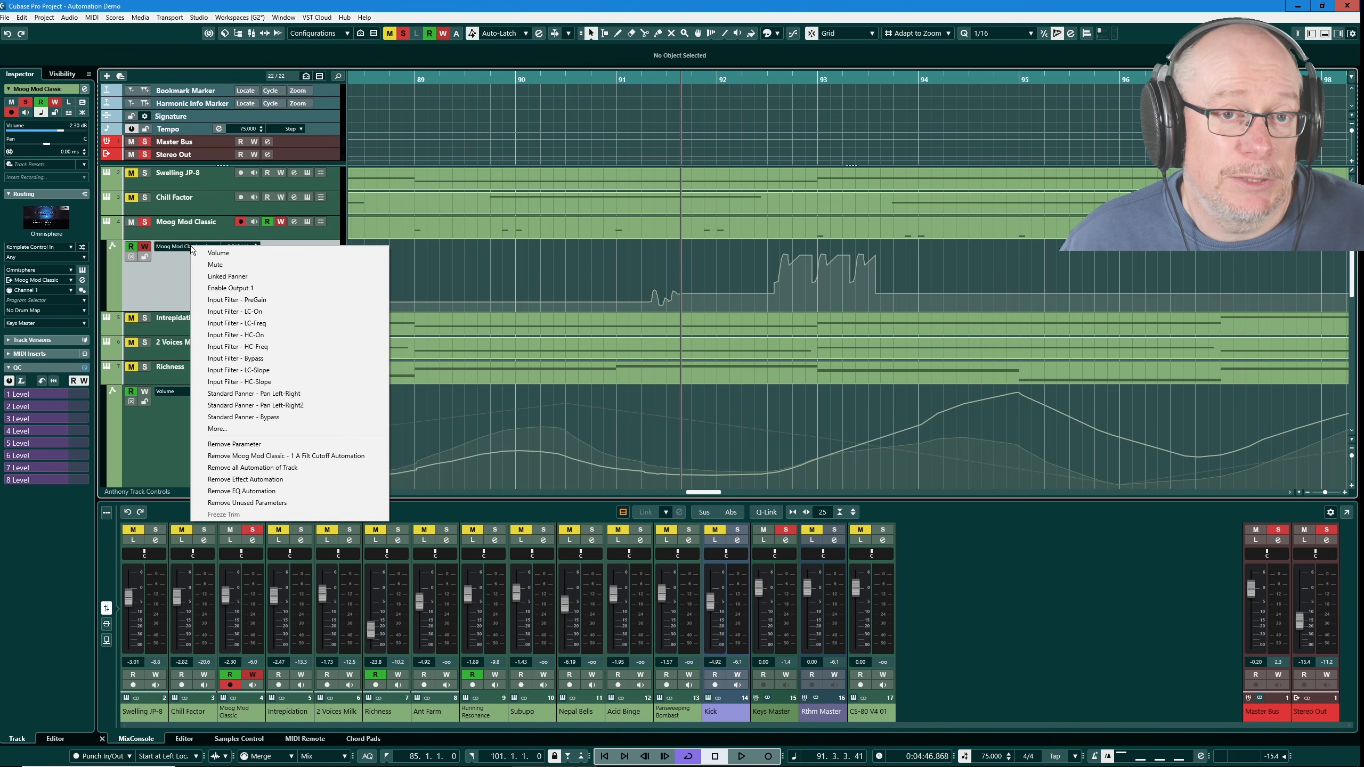
left_click(229, 430)
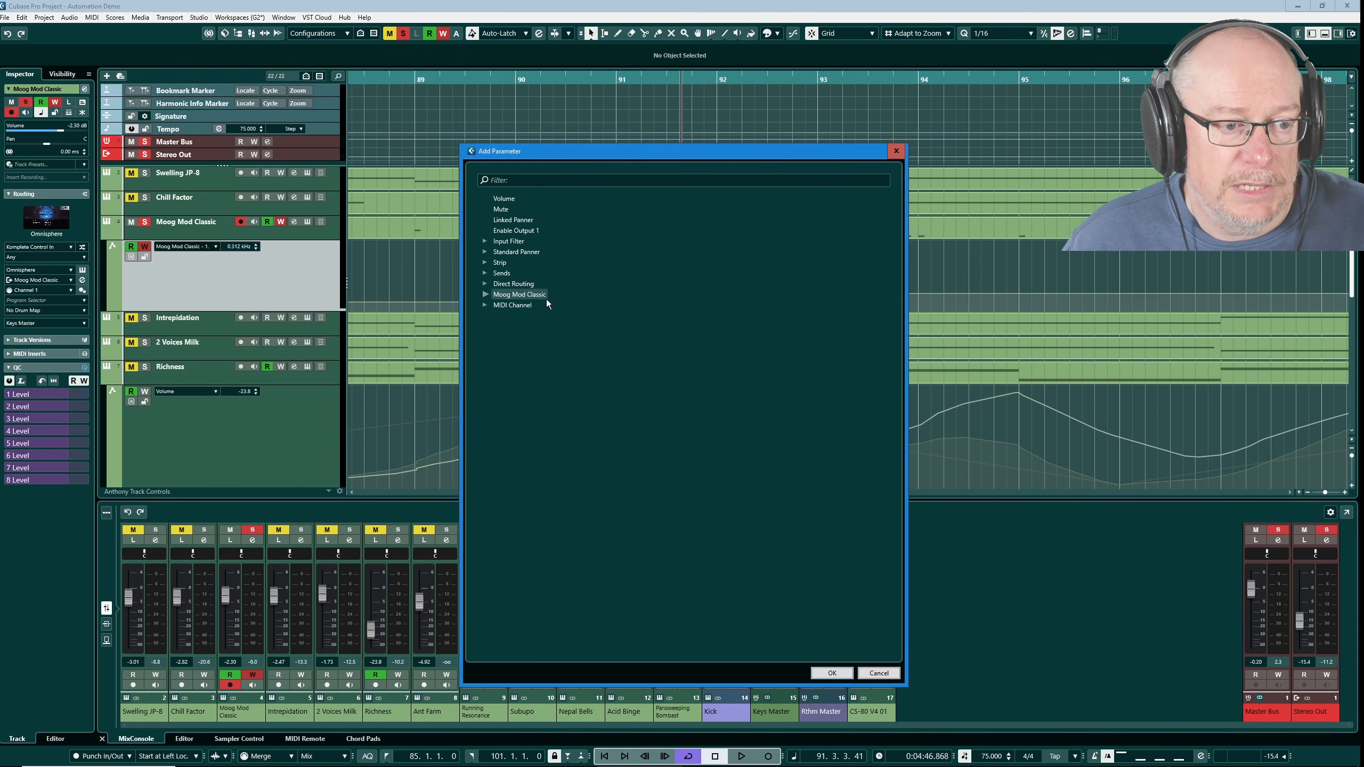
left_click(486, 295)
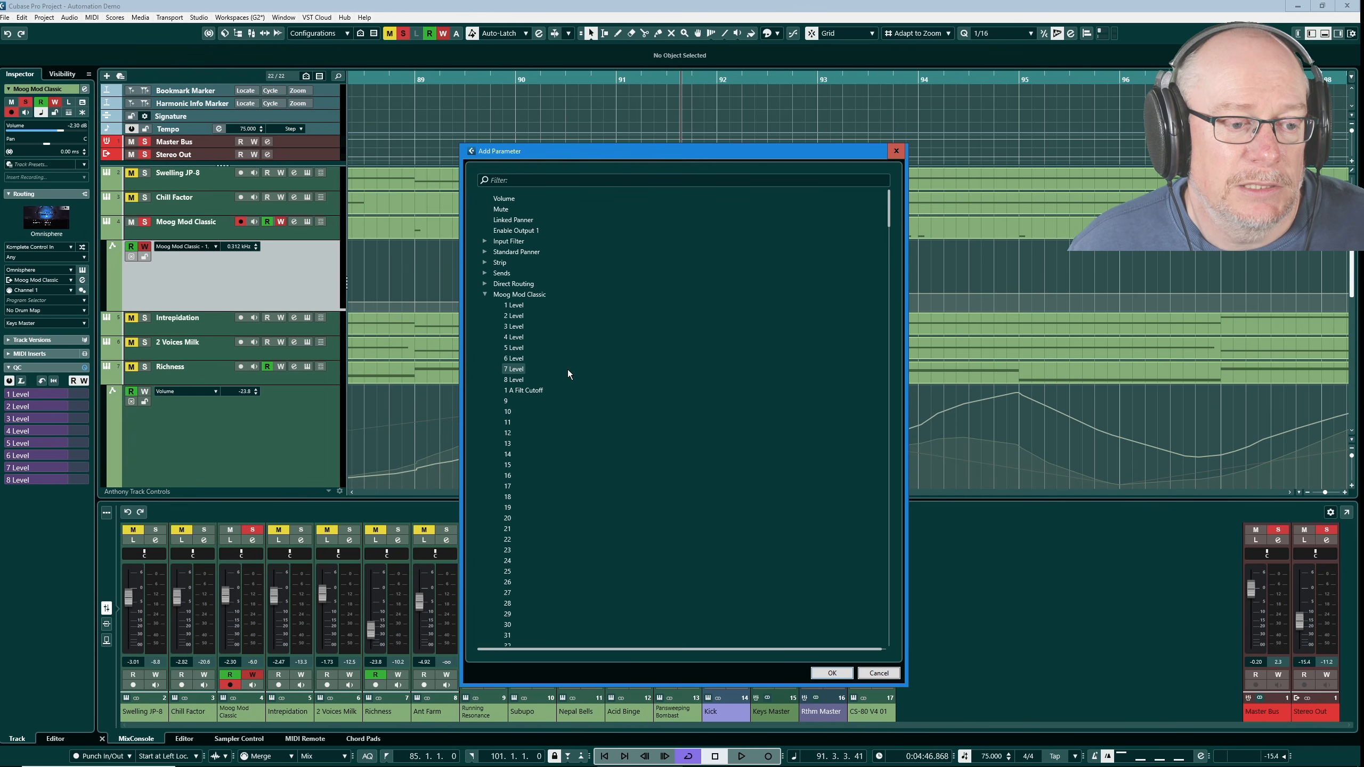
scroll(610, 370, "down", 20)
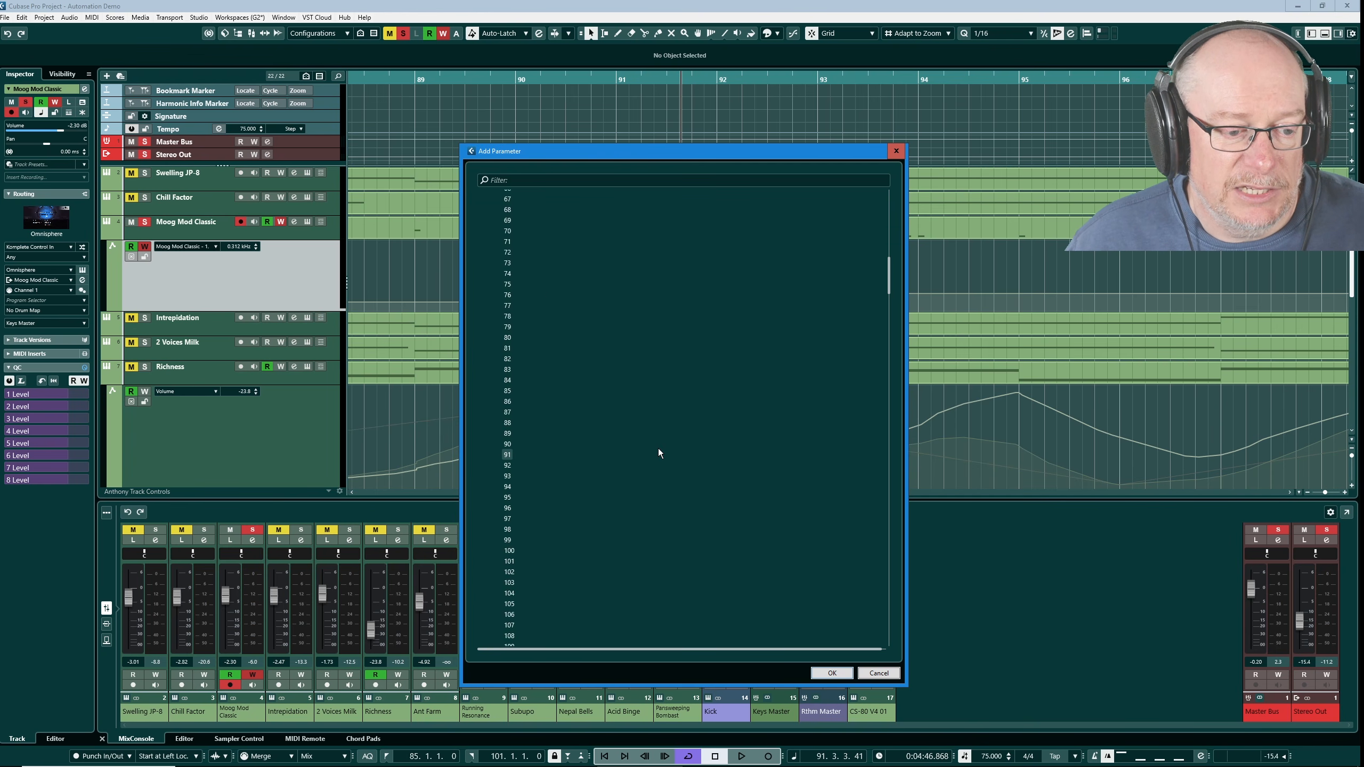
scroll(634, 484, "down", 20)
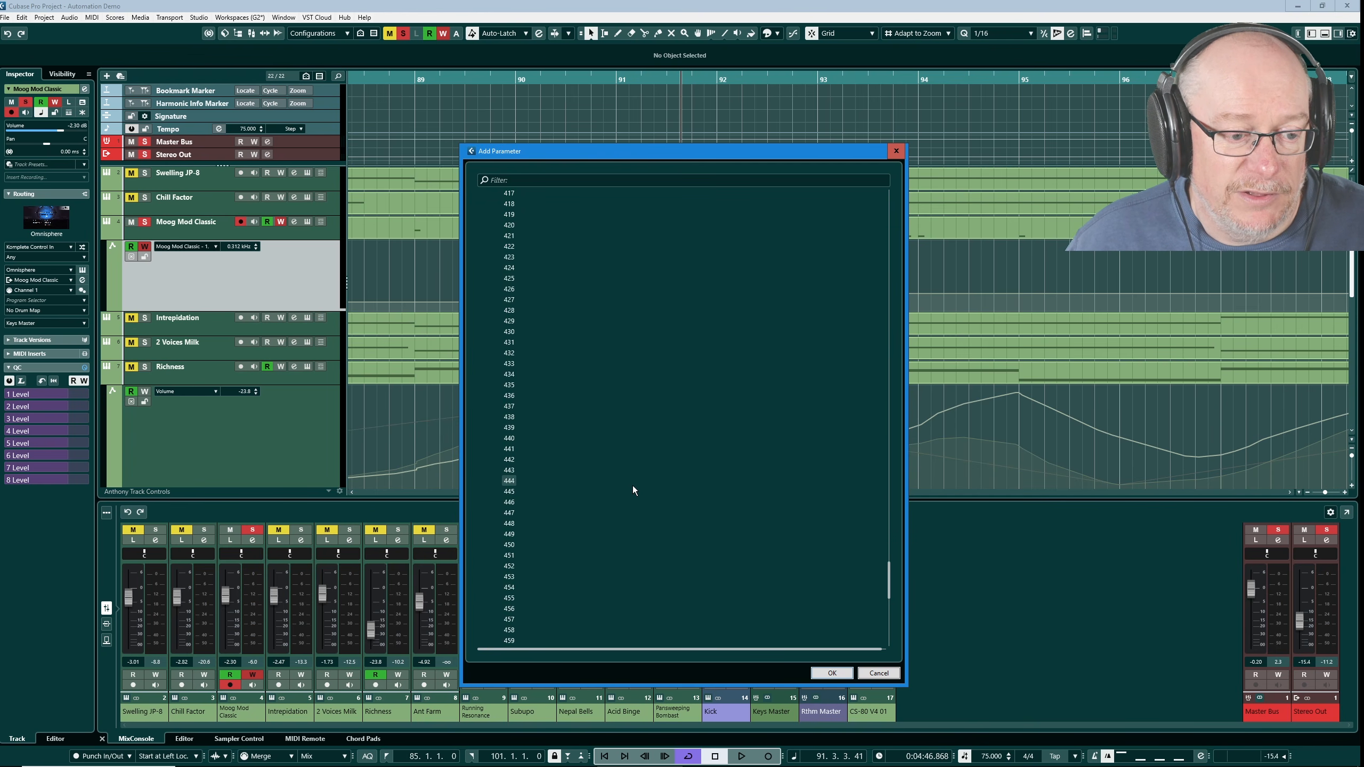
scroll(614, 532, "up", 20)
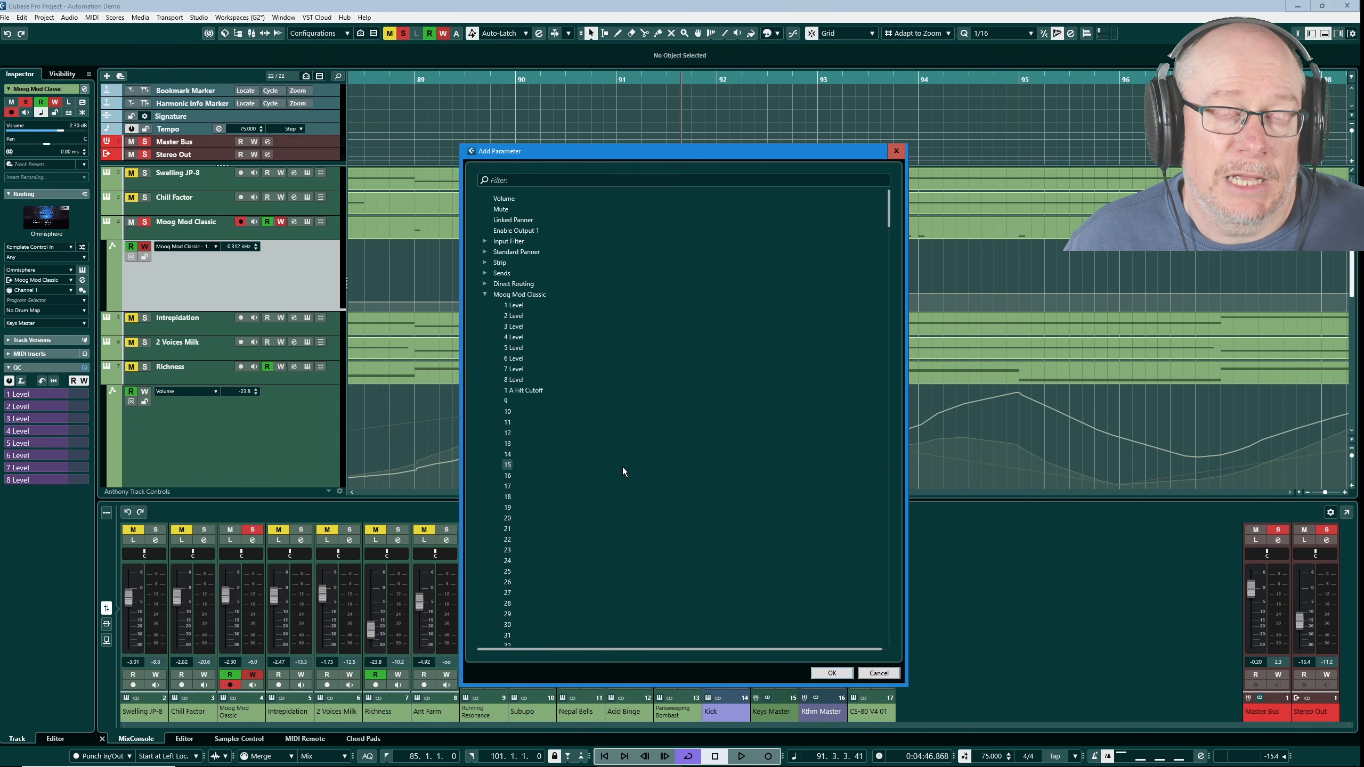
left_click(894, 152)
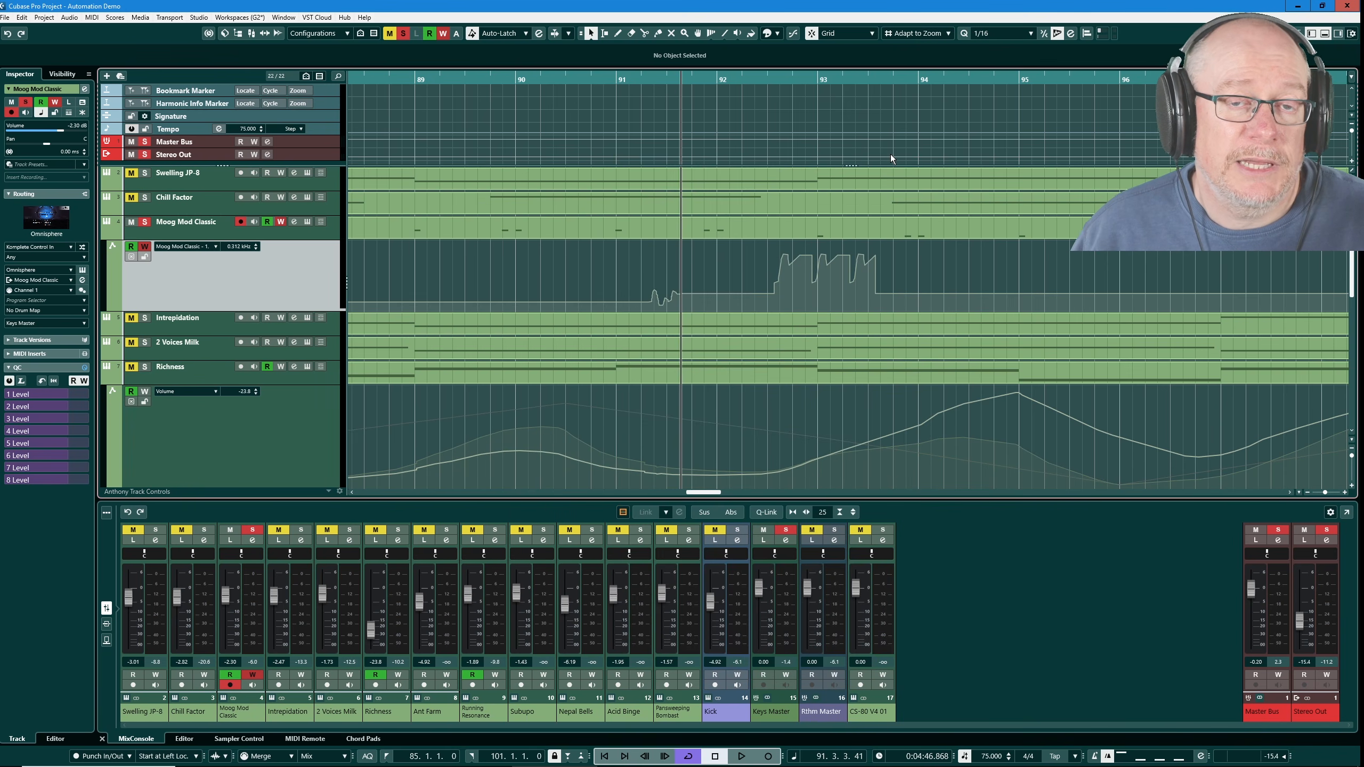